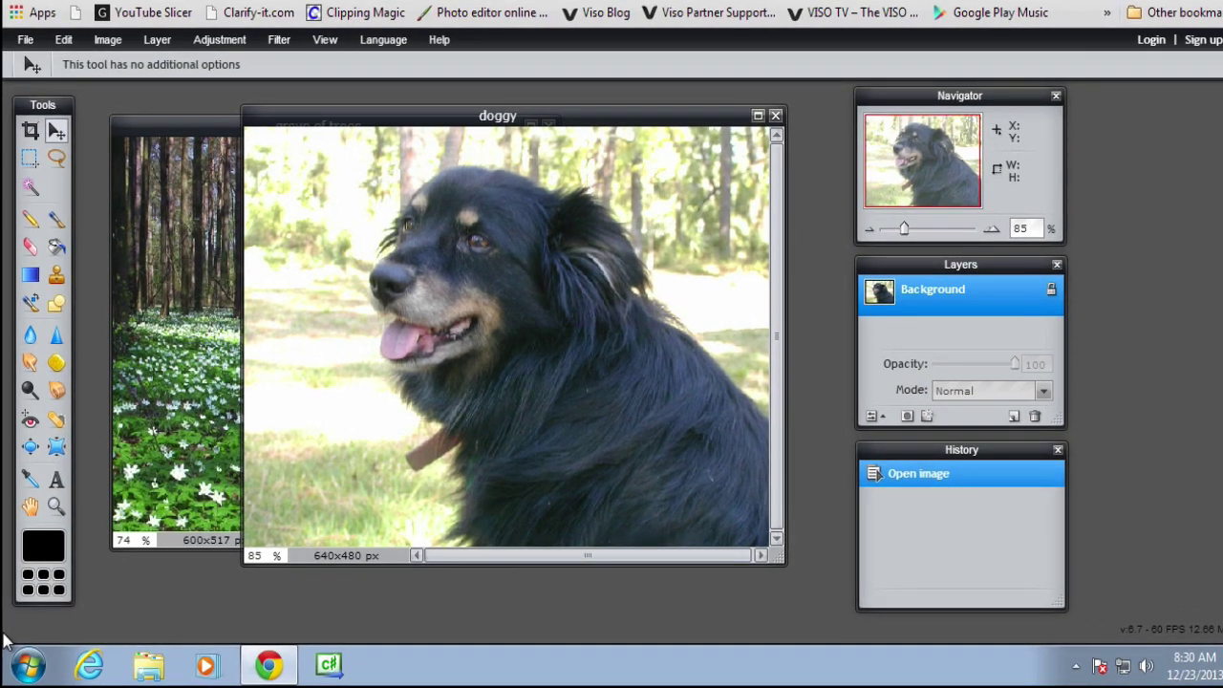
Step: Close the grove of trees image and place the doggy image window clear of the floating palettes
left_click_drag(360, 117, 270, 113)
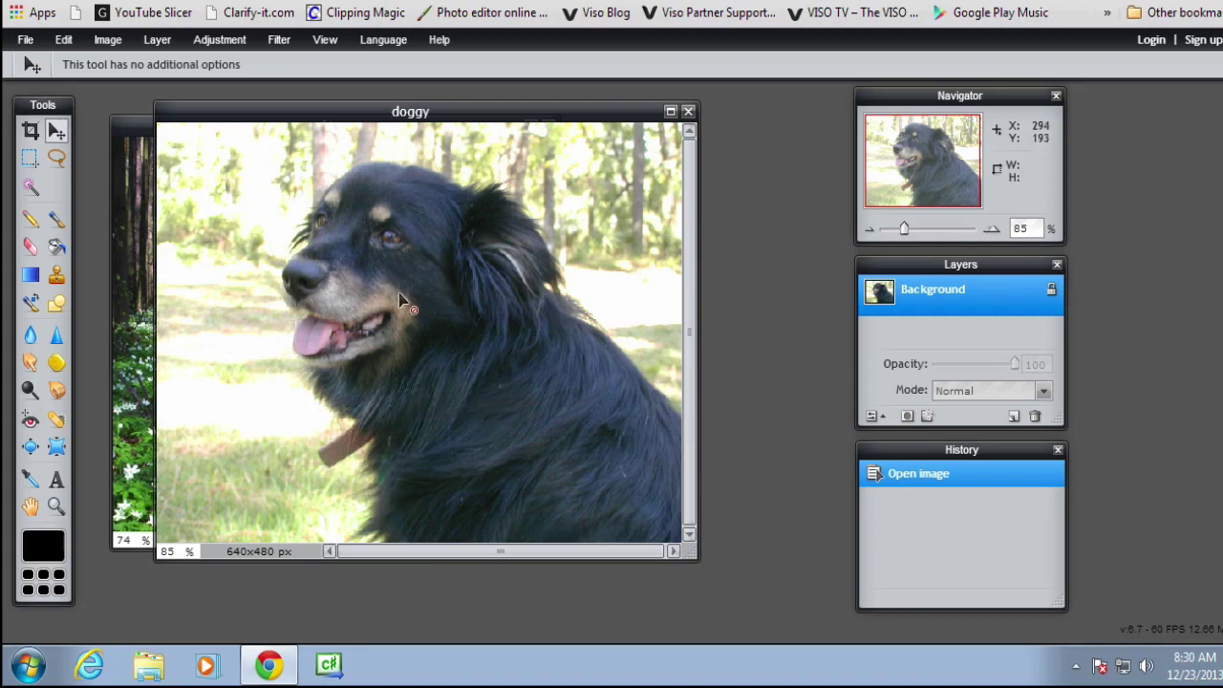
left_click_drag(241, 111, 611, 96)
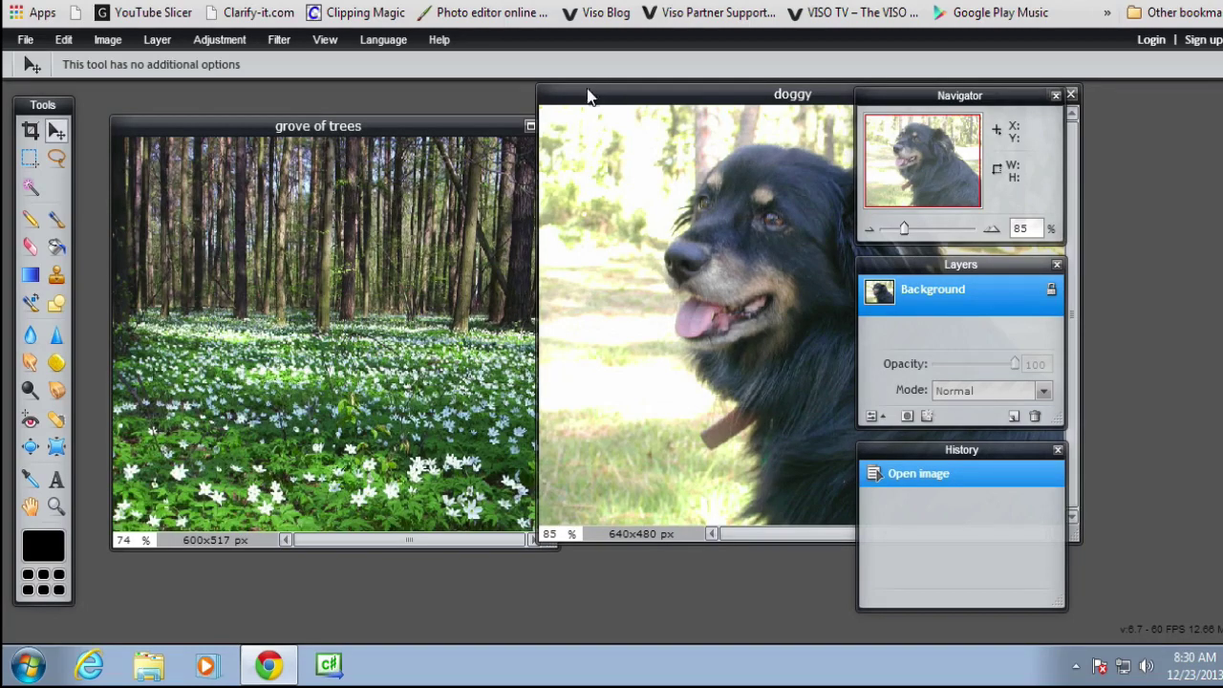
left_click_drag(468, 127, 445, 122)
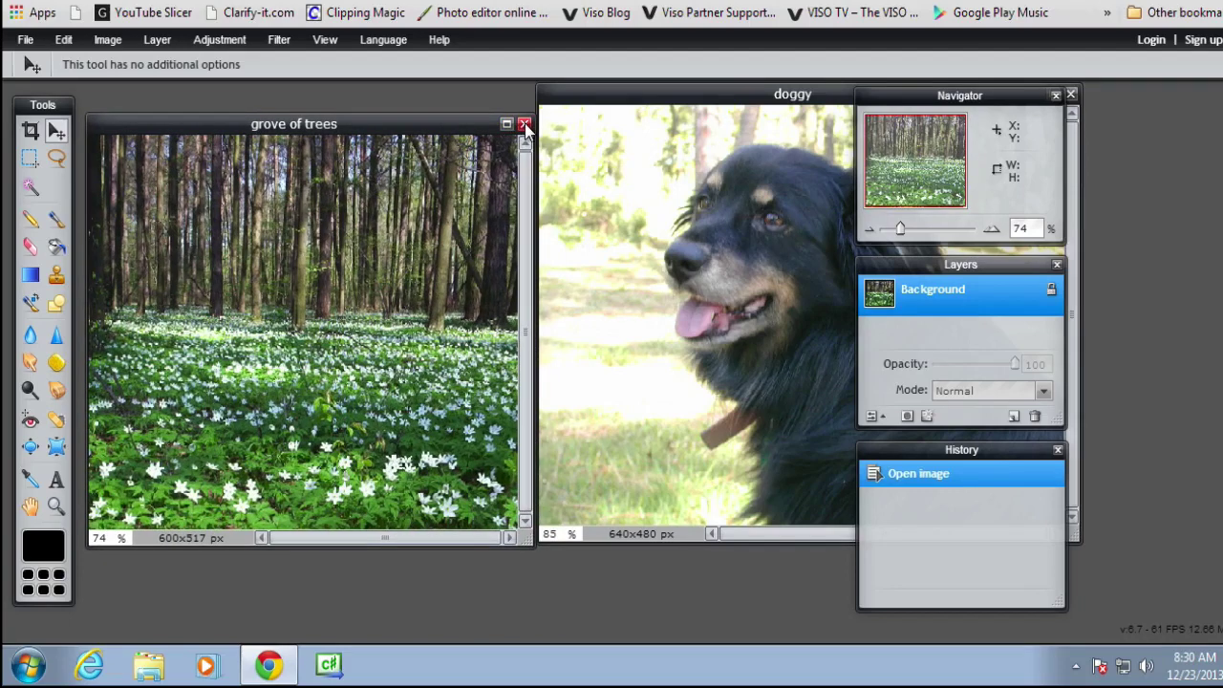
left_click(525, 125)
left_click_drag(616, 103, 224, 115)
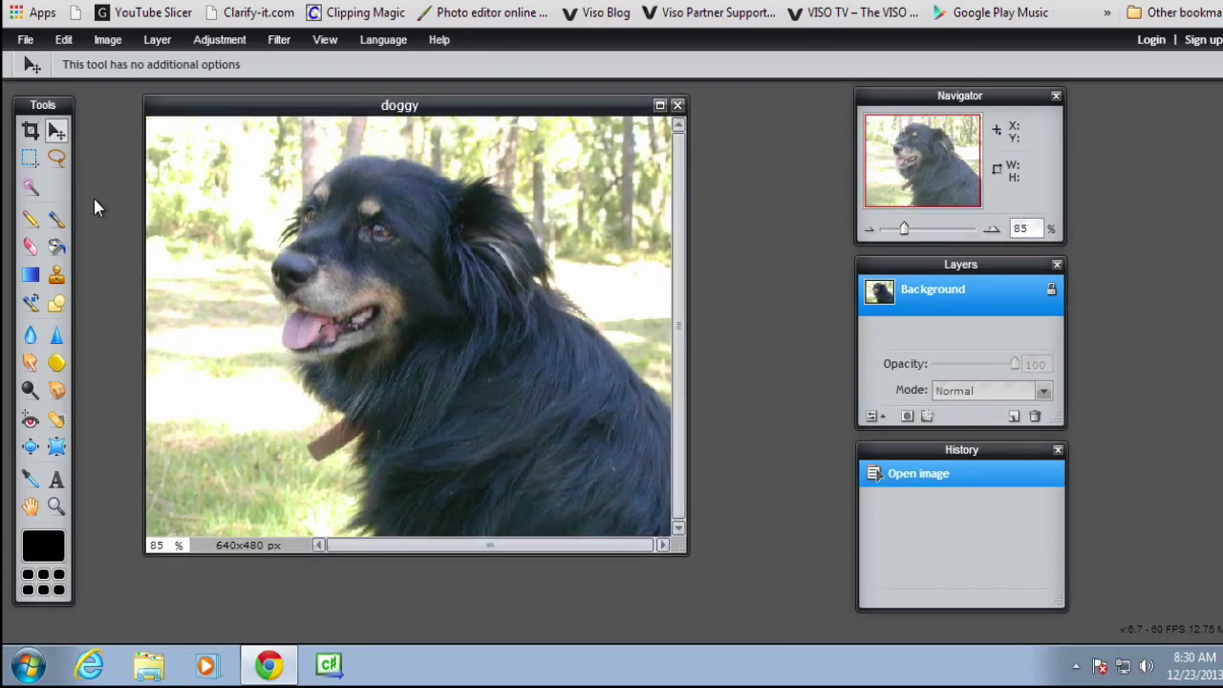
Step: Duplicate the Background layer and cover the light specks in the dog's dark body fur with the Clone Stamp tool
right_click(919, 298)
left_click(964, 220)
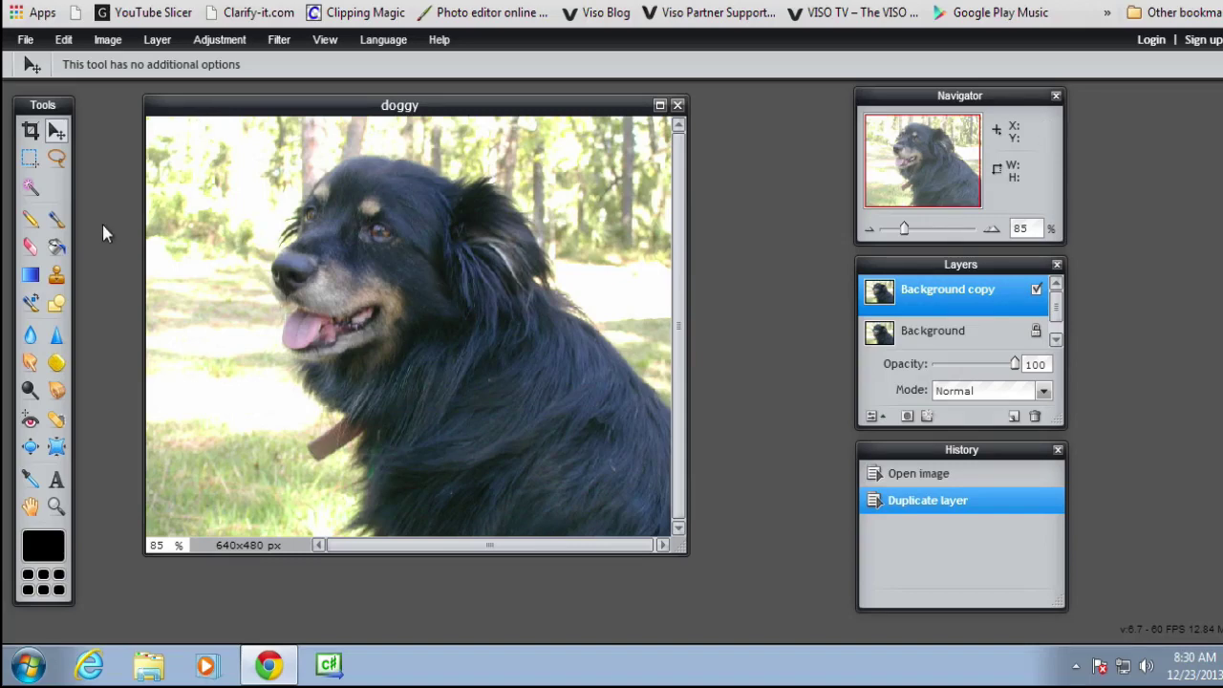
left_click(57, 276)
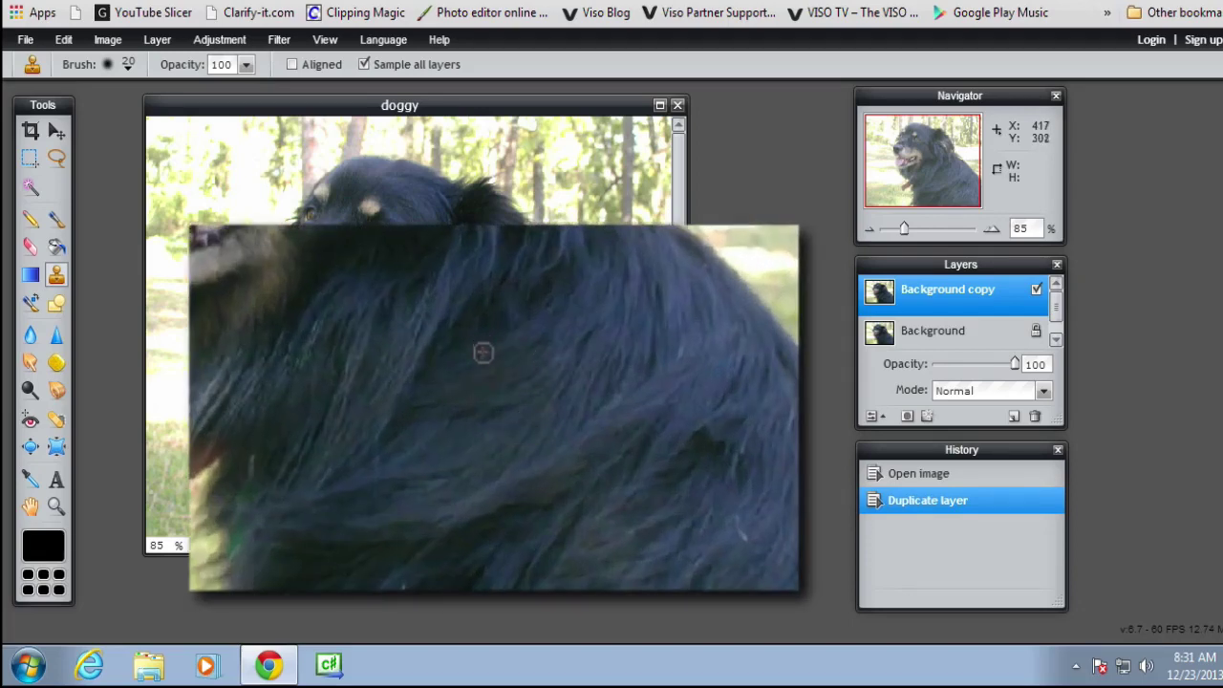
left_click_drag(517, 352, 541, 442)
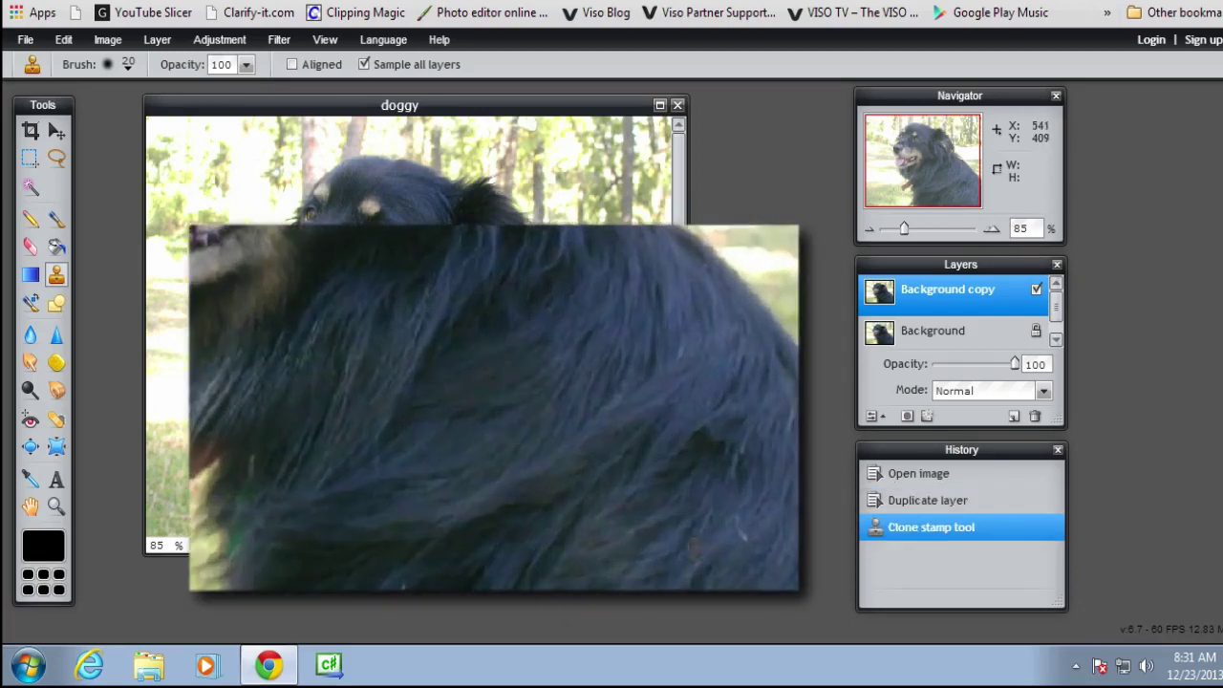
left_click(743, 537)
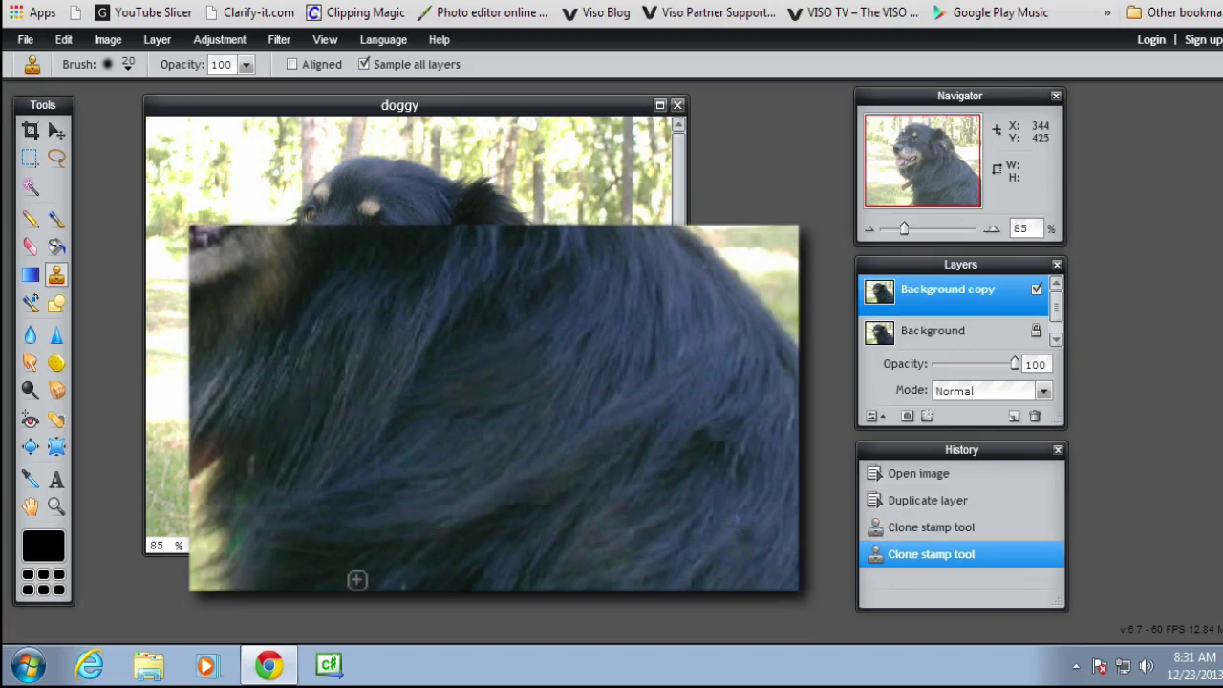
left_click(518, 353)
left_click(439, 505)
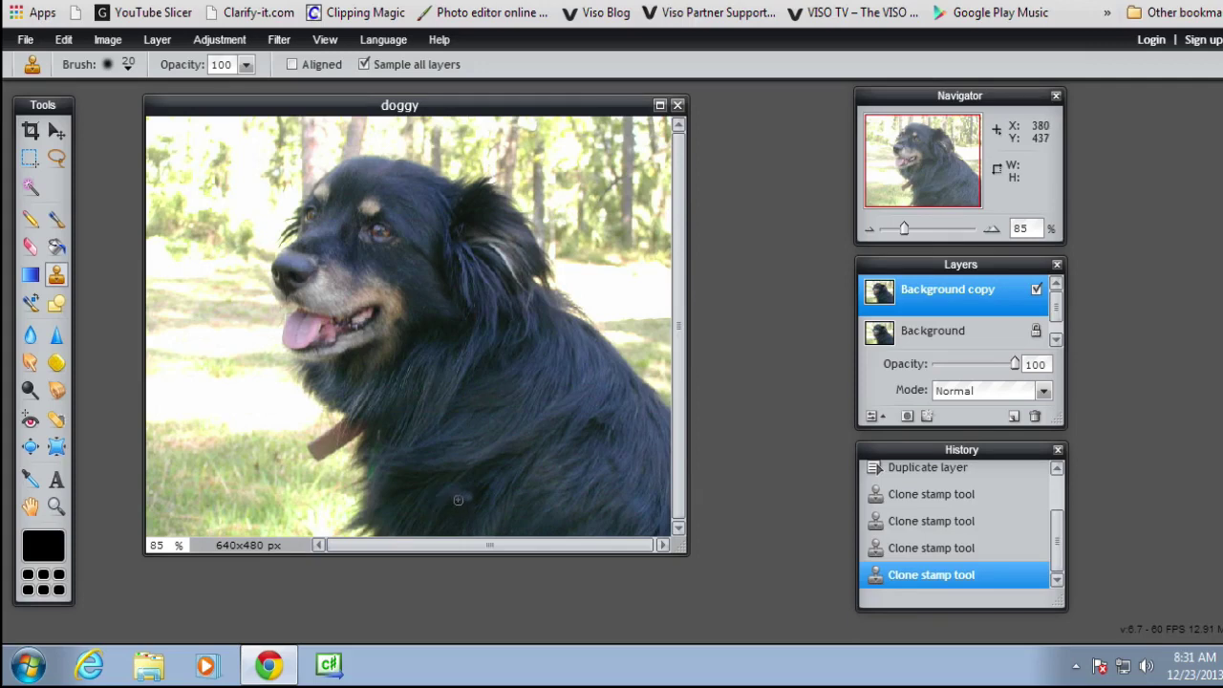
left_click(474, 494)
left_click(469, 493)
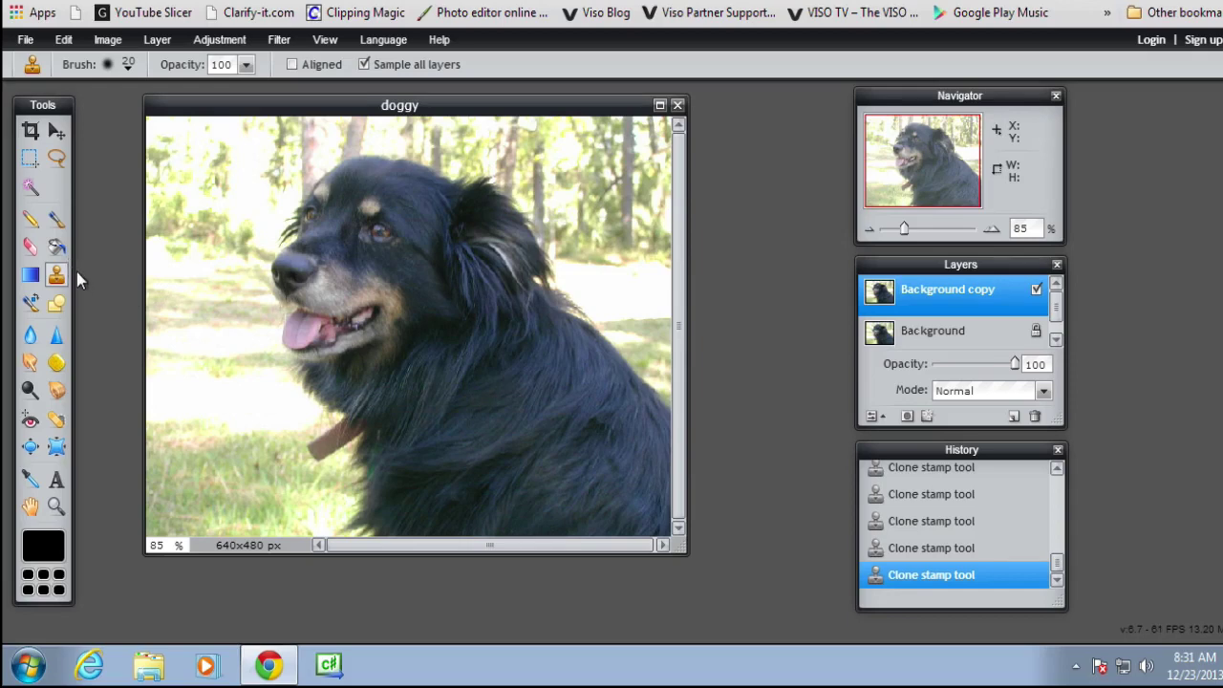
Step: Sharpen the fur on the dog's neck and chest with the Sharpen tool and the soft 100 px brush
left_click(56, 340)
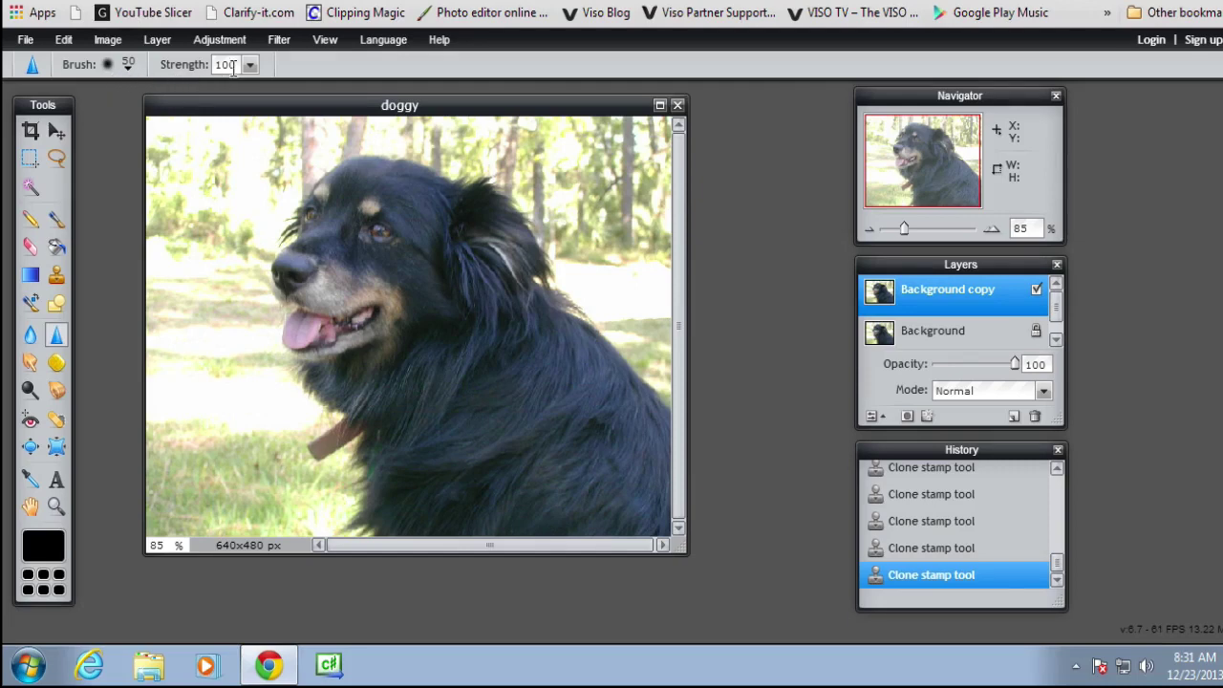
left_click(128, 70)
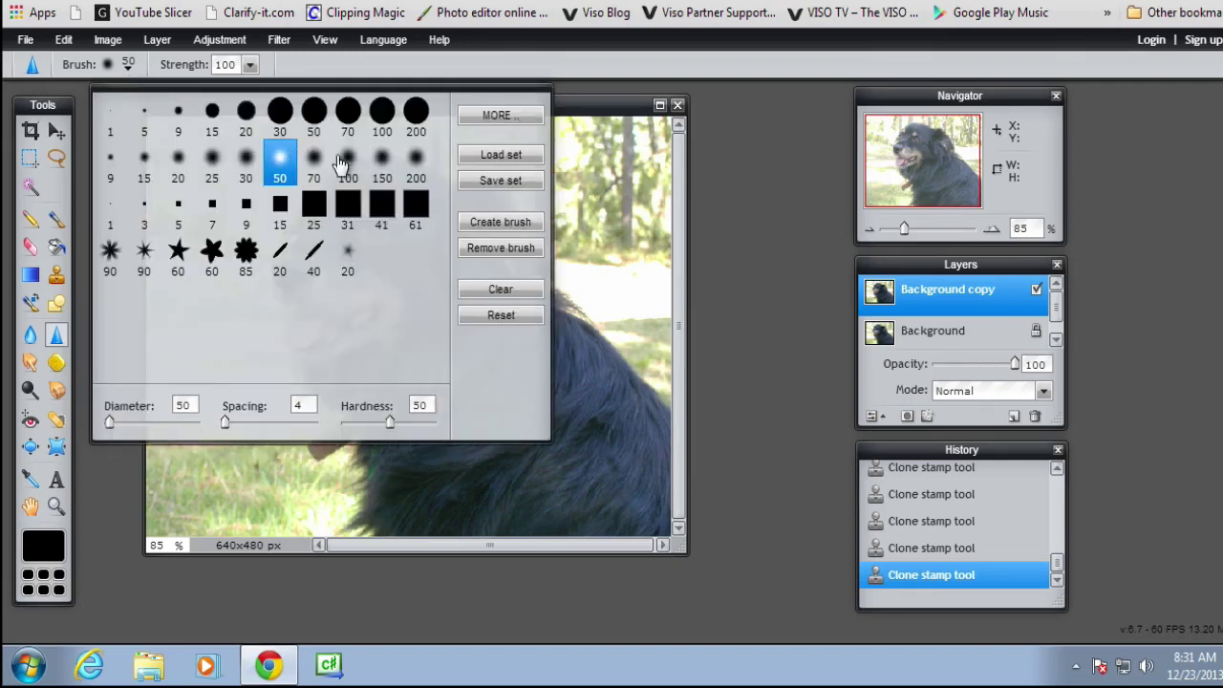
left_click(335, 165)
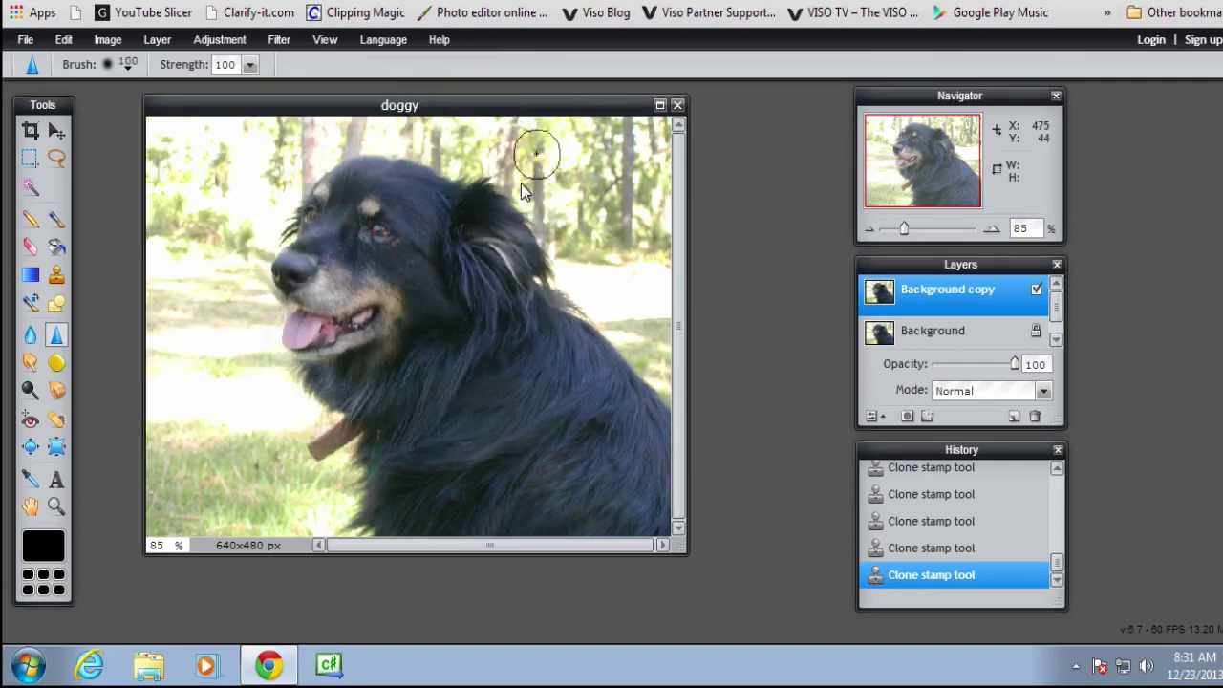
mouse_move(428, 283)
left_mouse_down()
mouse_move(386, 370)
mouse_move(394, 352)
mouse_move(396, 467)
mouse_move(453, 401)
mouse_move(531, 405)
mouse_move(423, 352)
mouse_move(339, 337)
mouse_move(397, 431)
mouse_move(460, 457)
mouse_move(520, 456)
mouse_move(562, 415)
mouse_move(571, 364)
mouse_move(578, 471)
mouse_move(404, 501)
mouse_move(307, 412)
mouse_move(391, 462)
mouse_move(365, 358)
left_mouse_up()
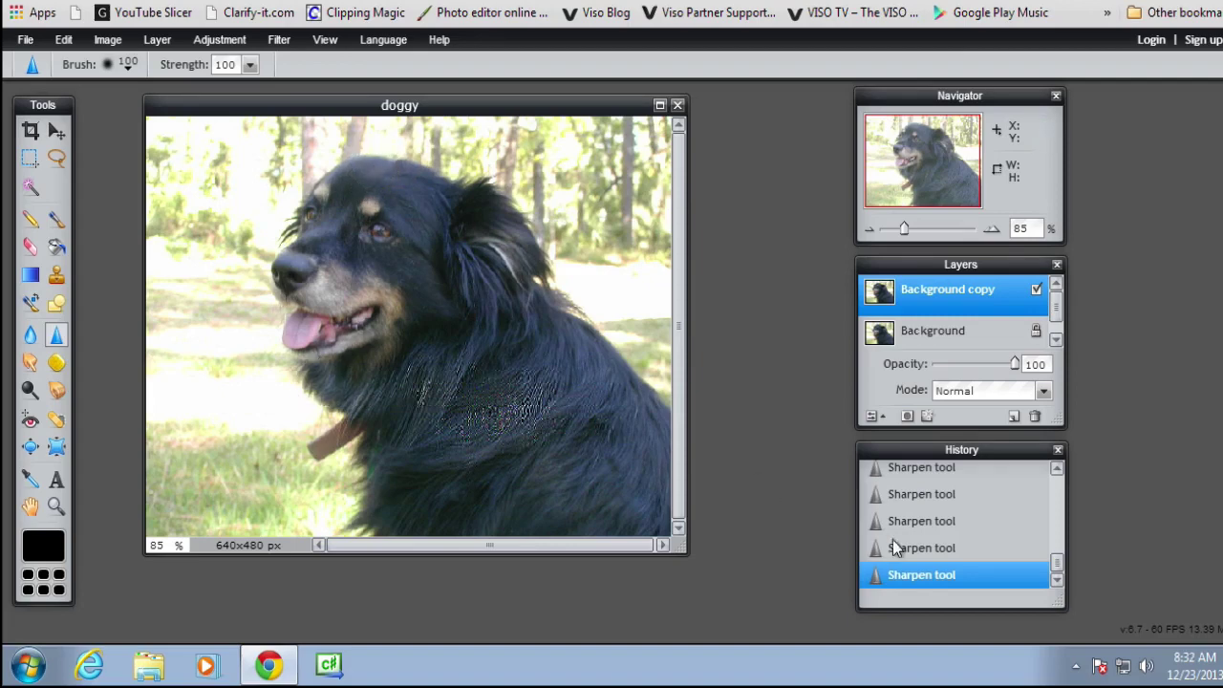
Step: Undo the excessive fur sharpening by reverting to the oldest state kept in the history
left_click(894, 468)
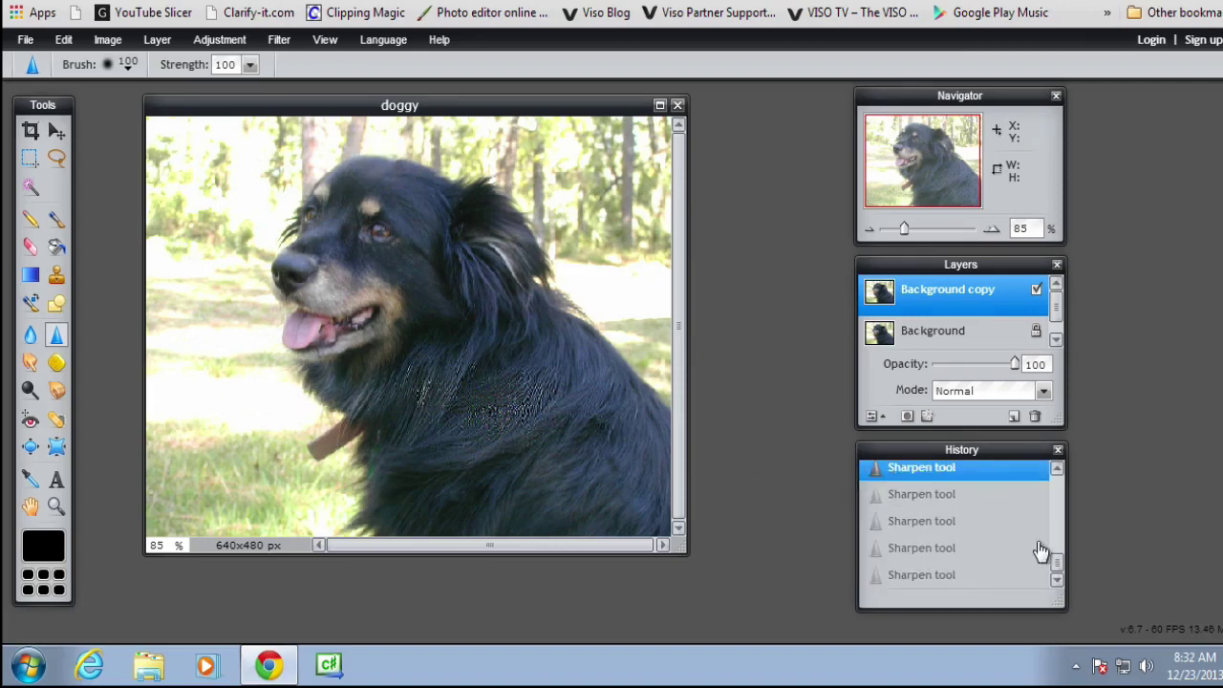
left_click_drag(1056, 566, 1045, 486)
left_click(946, 472)
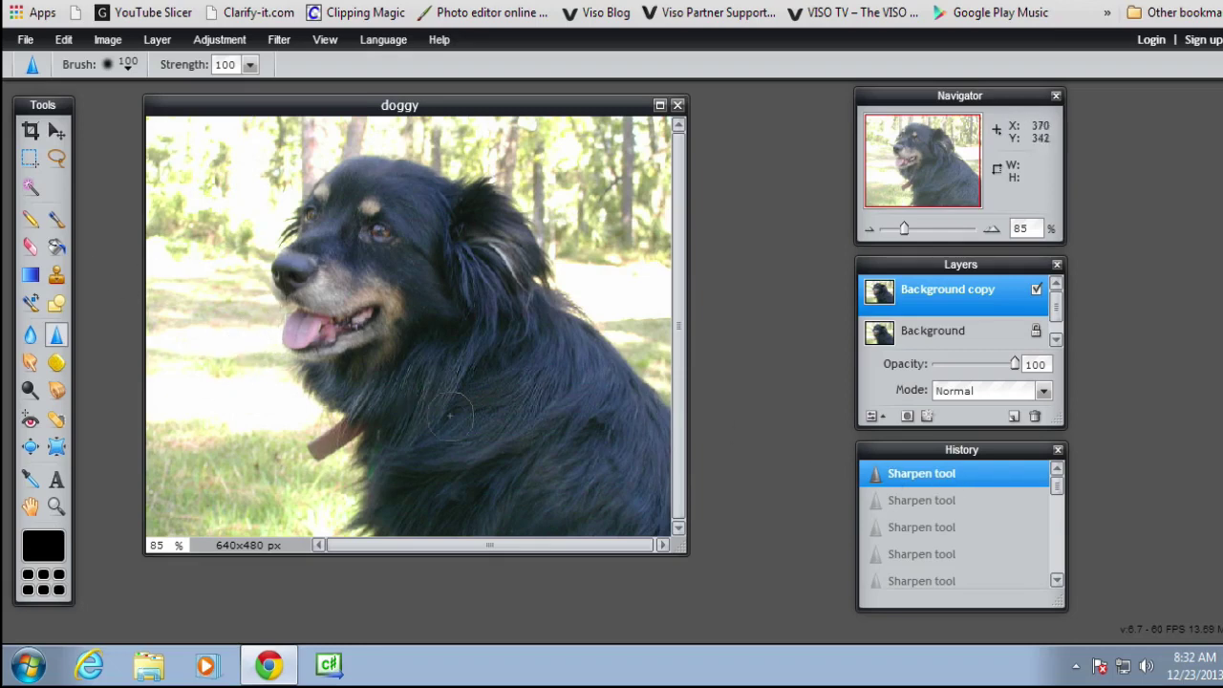
Step: Sharpen the dog's two eyes and the fur edge along its back with the soft 25 px Sharpen brush
left_click(127, 64)
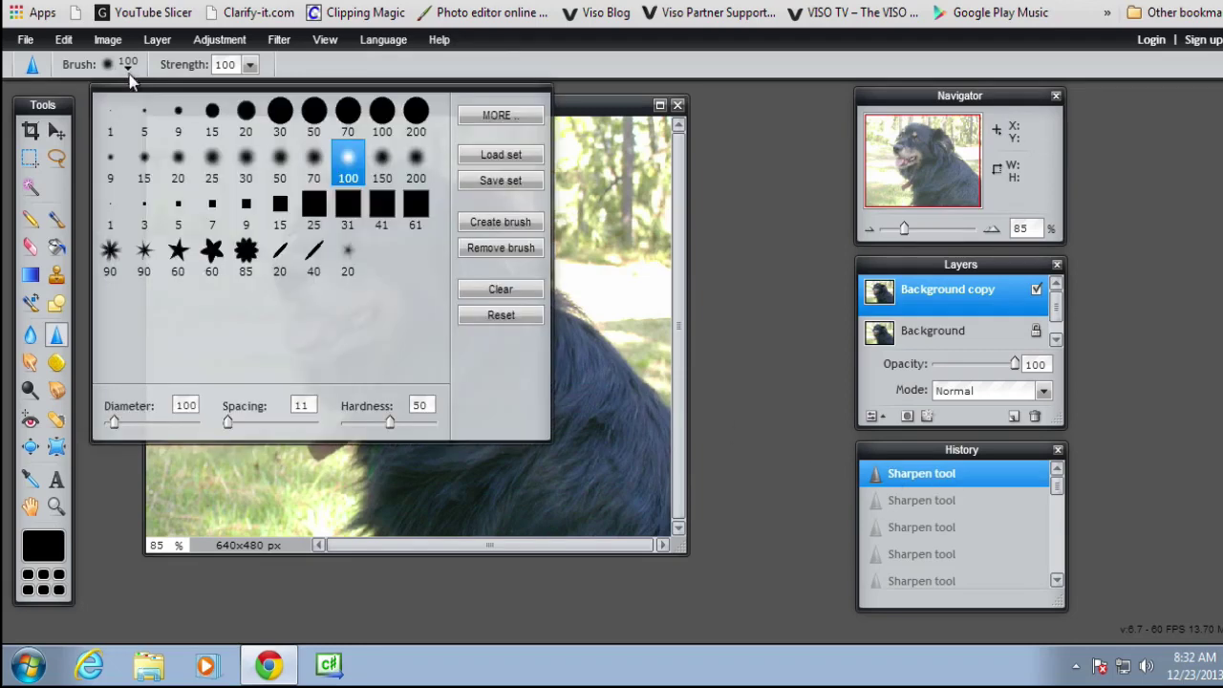
left_click(212, 164)
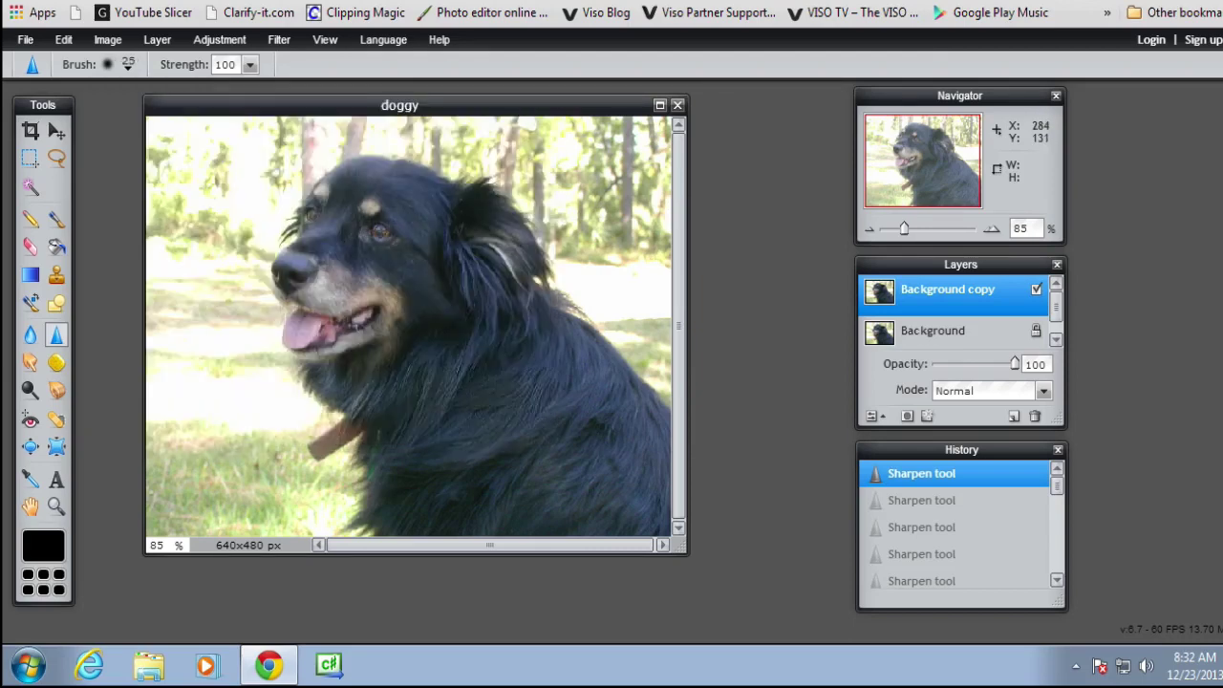
left_click_drag(377, 221, 369, 233)
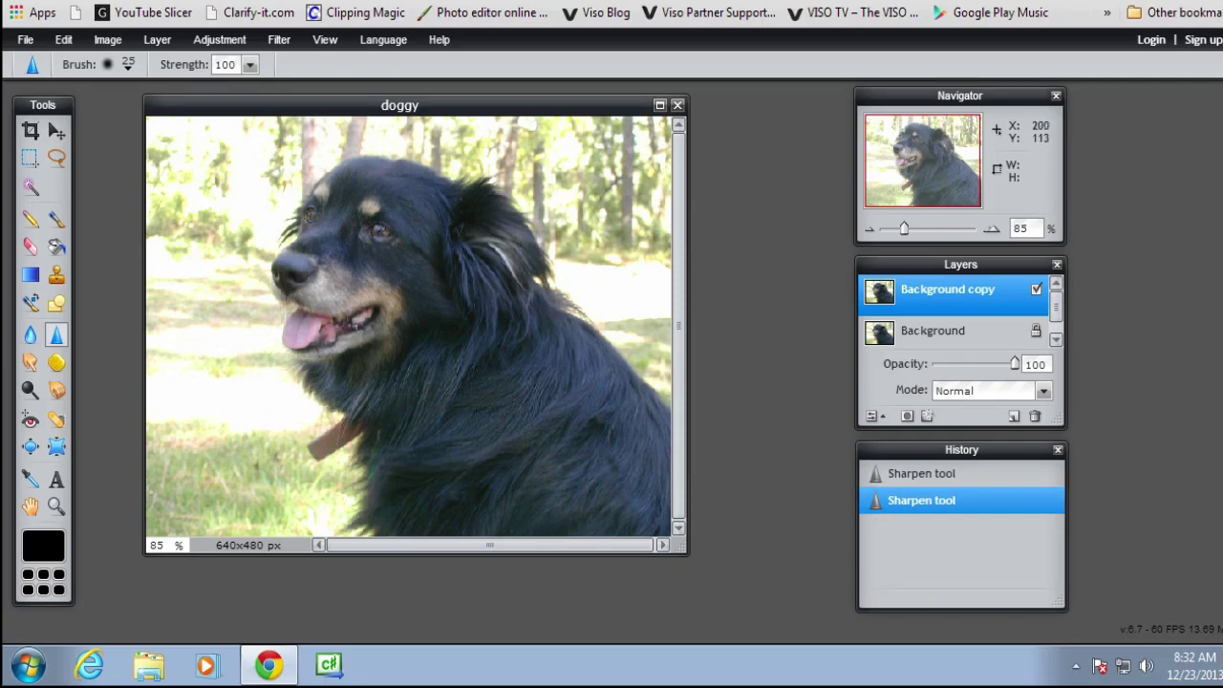
left_click(312, 209)
left_click(312, 216)
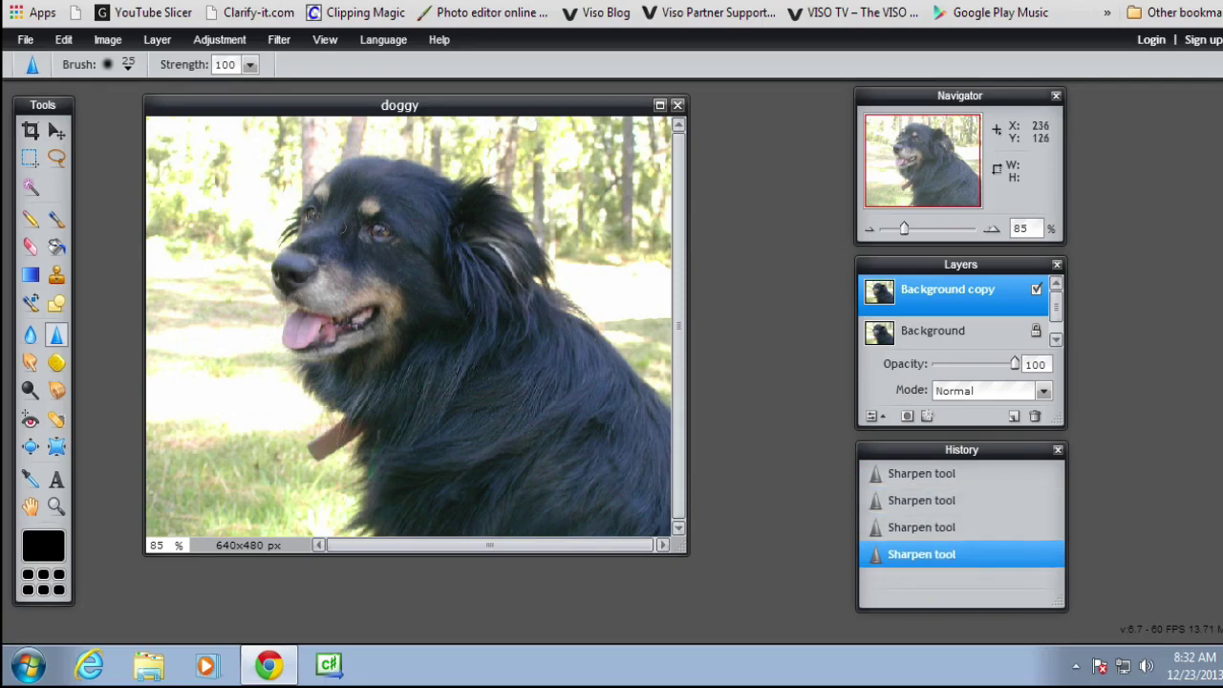
left_click(376, 227)
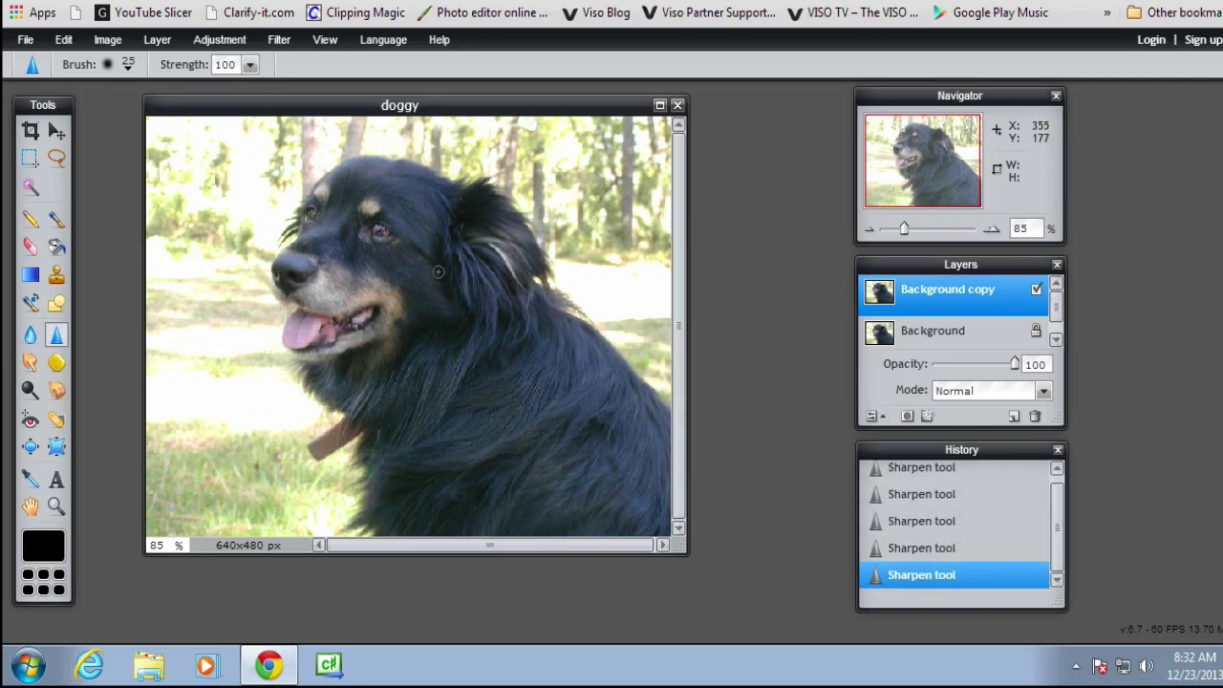
left_click(570, 308)
left_click(573, 311)
left_click(590, 328)
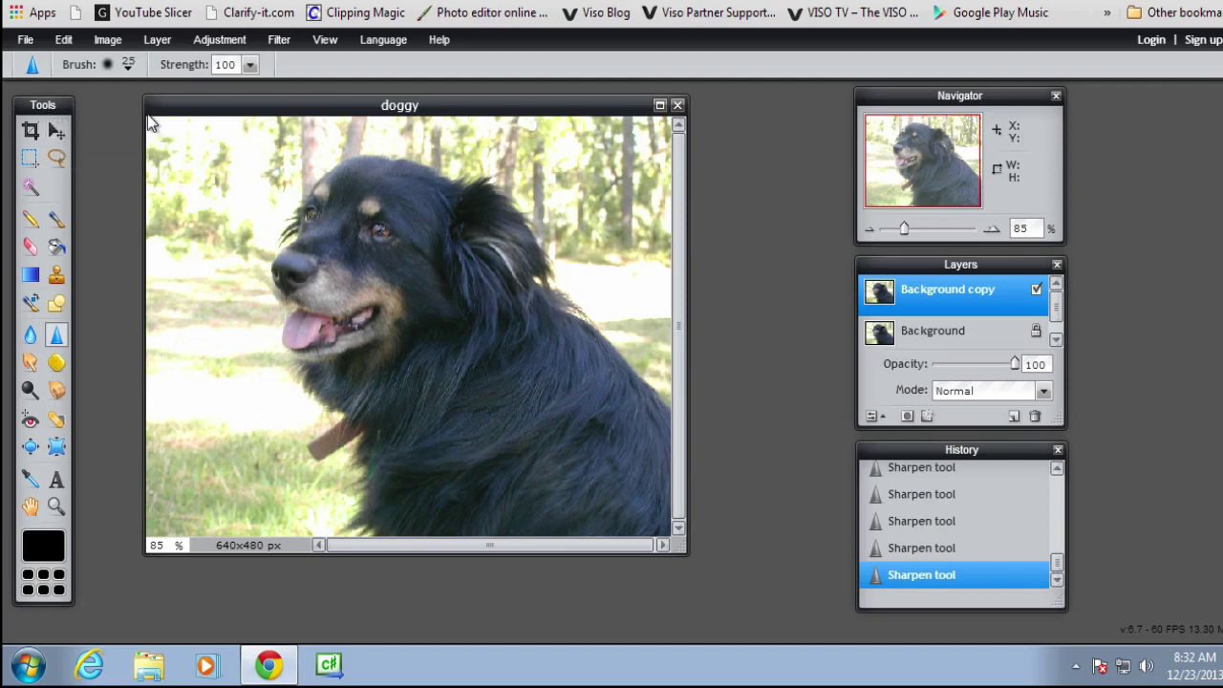
Step: Revert the brush sharpening to the oldest state in the history and apply the Sharpen filter to the Background copy layer
left_click(278, 39)
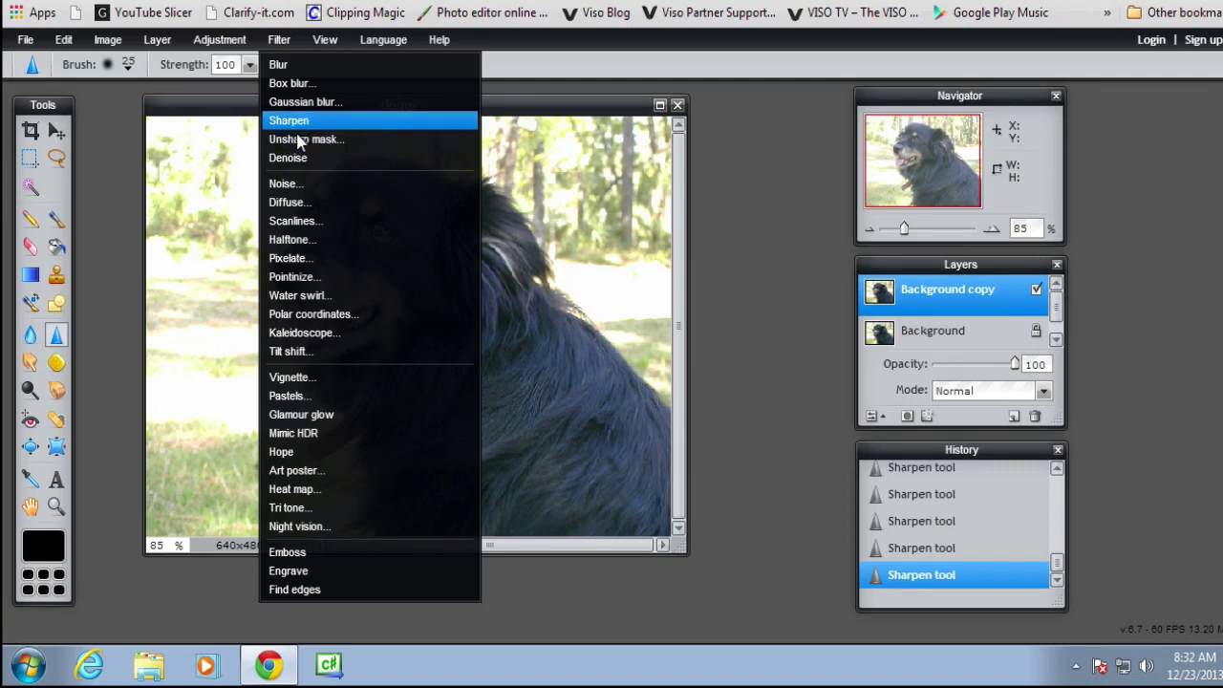
left_click_drag(1057, 565, 1056, 507)
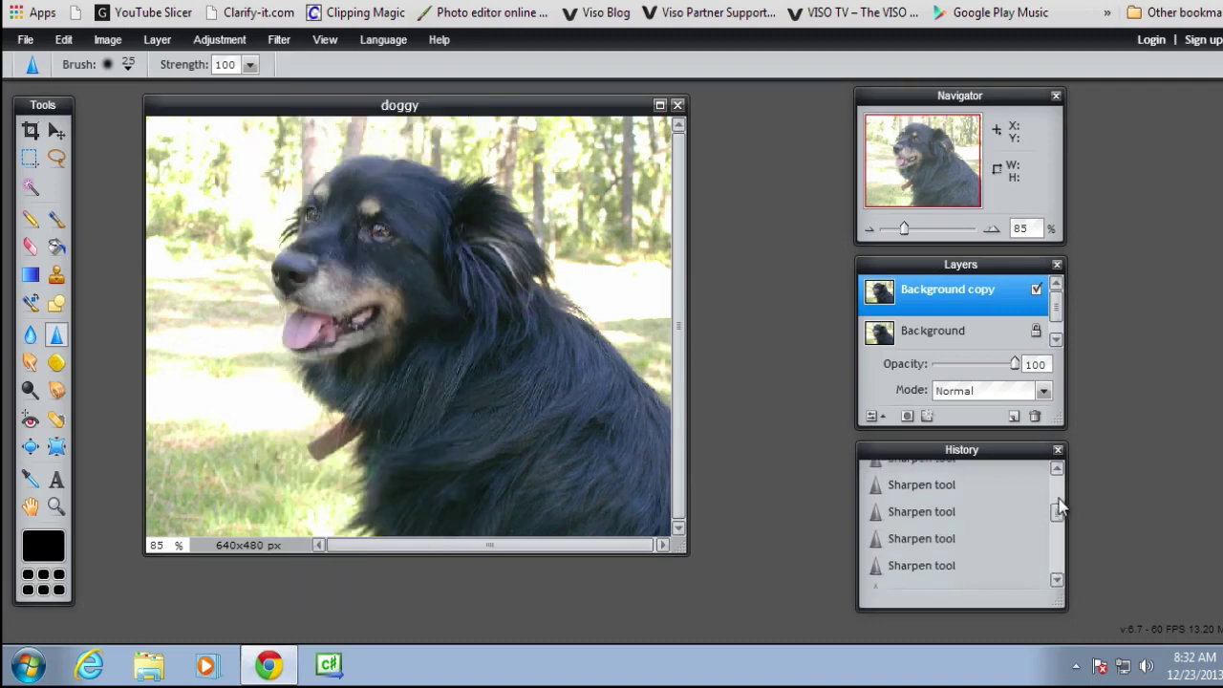
left_click(953, 480)
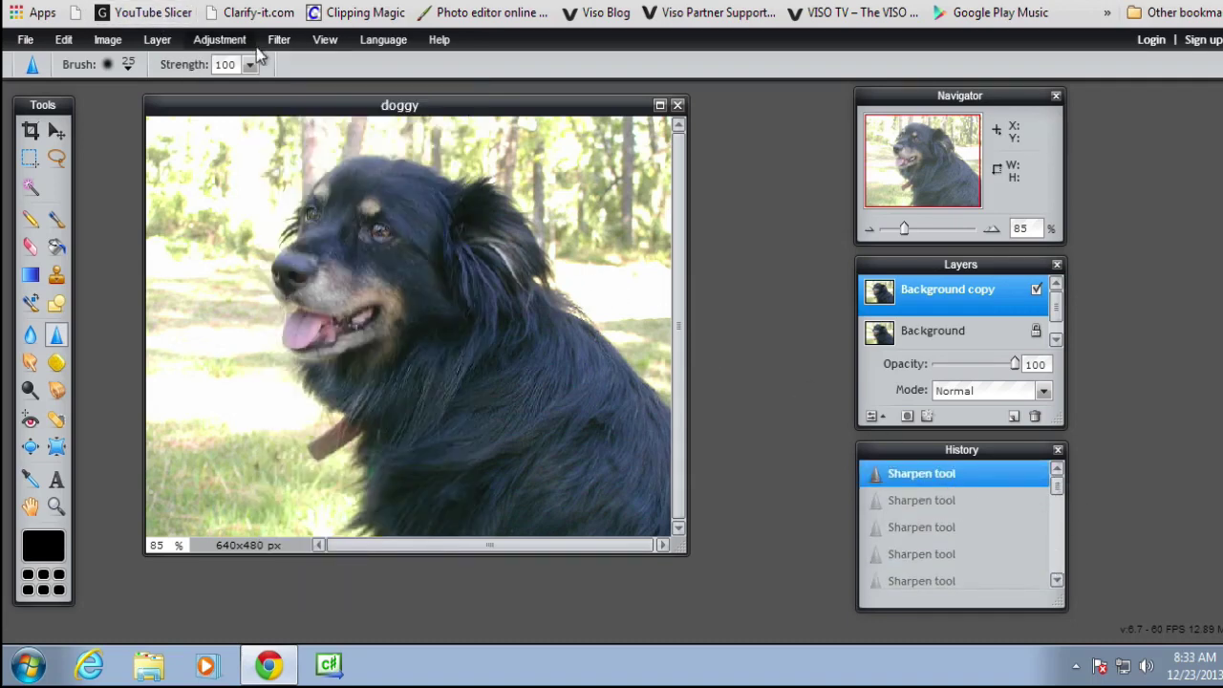
left_click(279, 39)
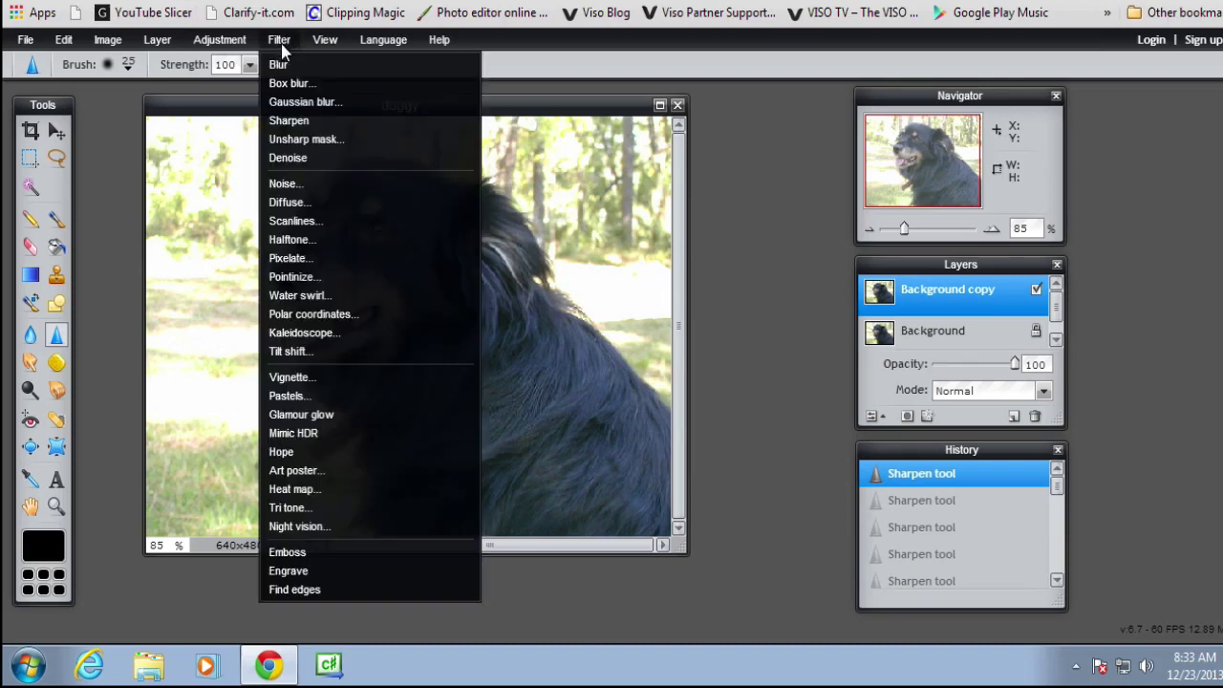
left_click(286, 121)
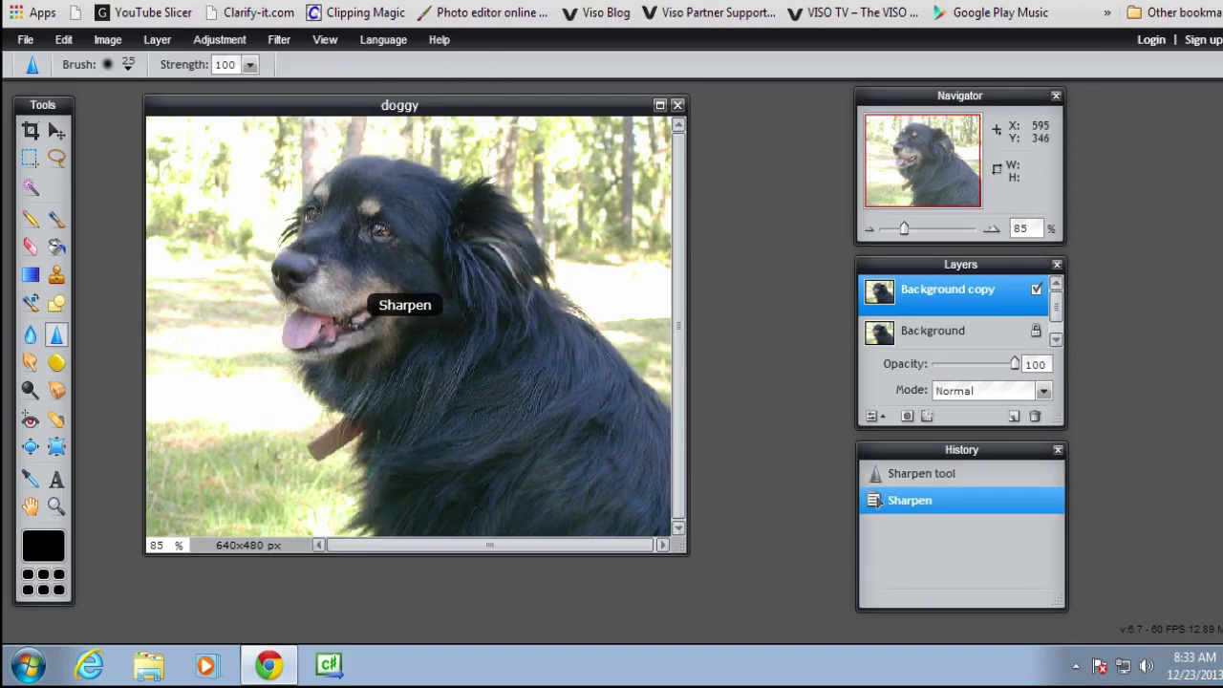
Step: Sharpen the fur on the dog's neck, shoulder and lower body with the soft 150 px Sharpen brush
left_click(128, 64)
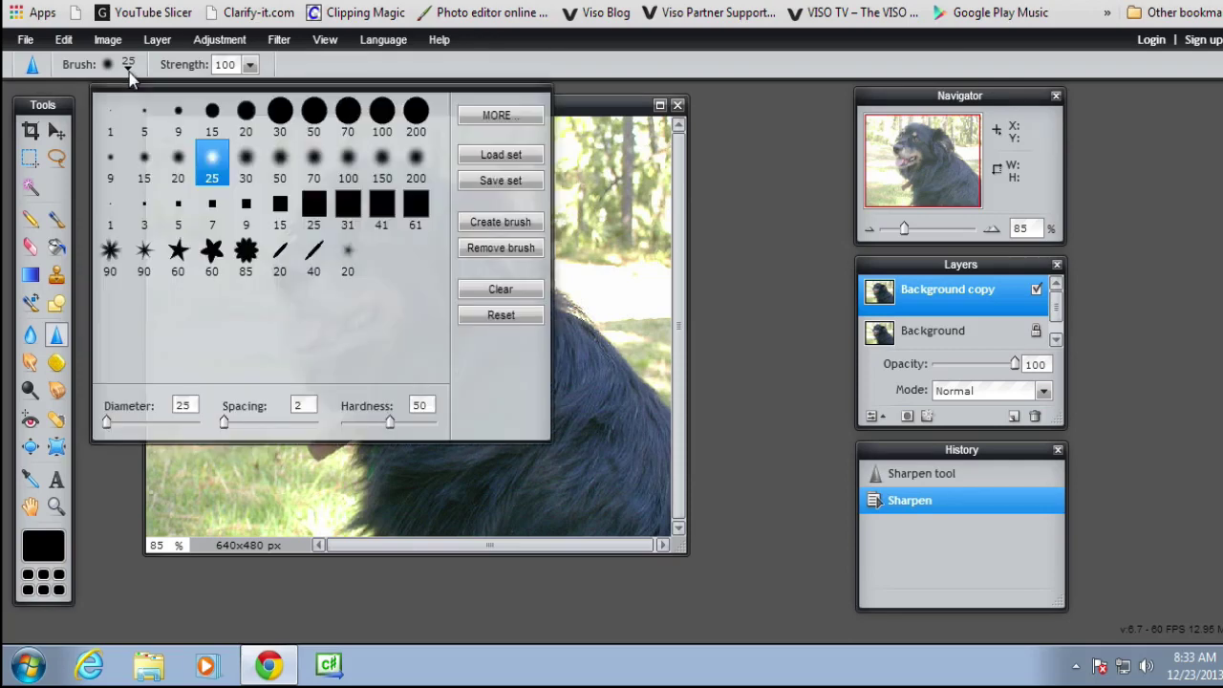
left_click(382, 160)
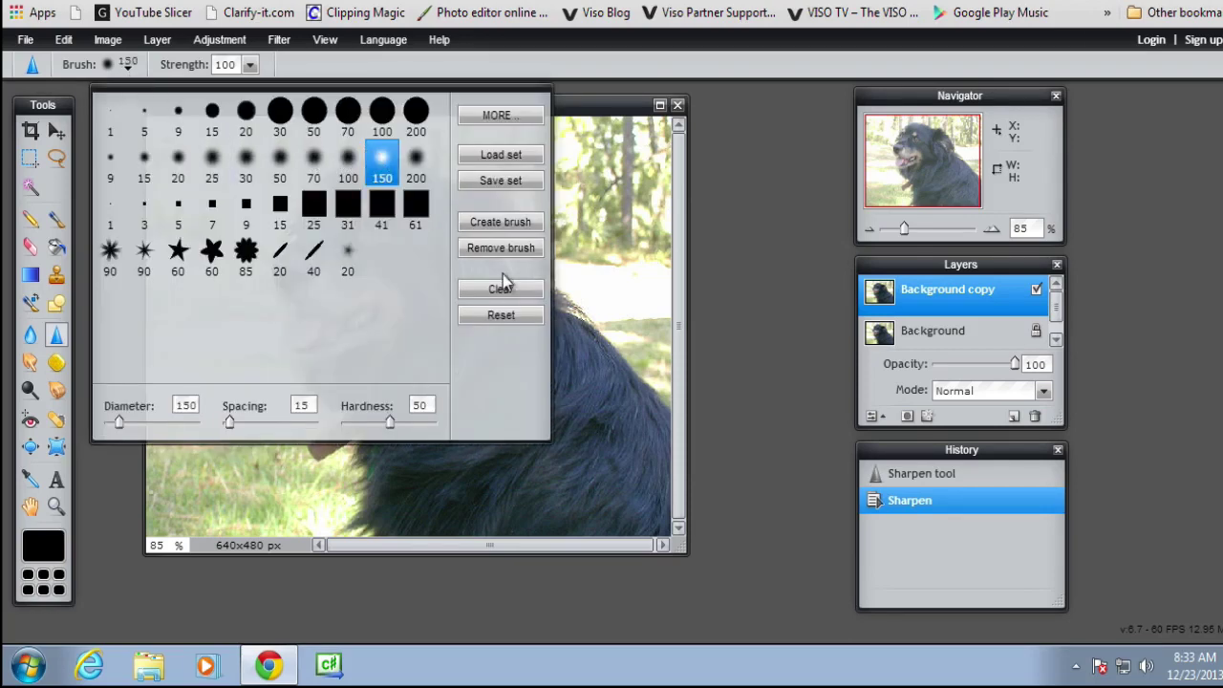
left_click(577, 107)
left_click(502, 306)
left_click_drag(501, 307, 511, 392)
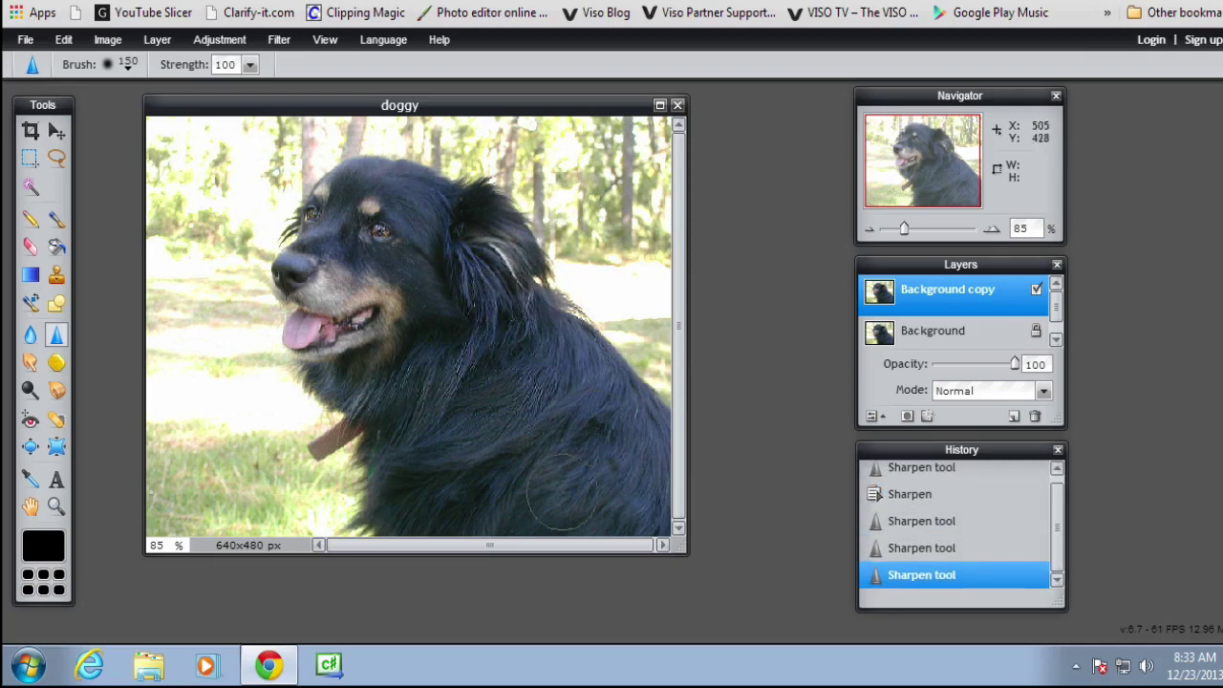
mouse_move(468, 478)
left_mouse_down()
mouse_move(429, 491)
mouse_move(418, 464)
mouse_move(516, 461)
left_mouse_up()
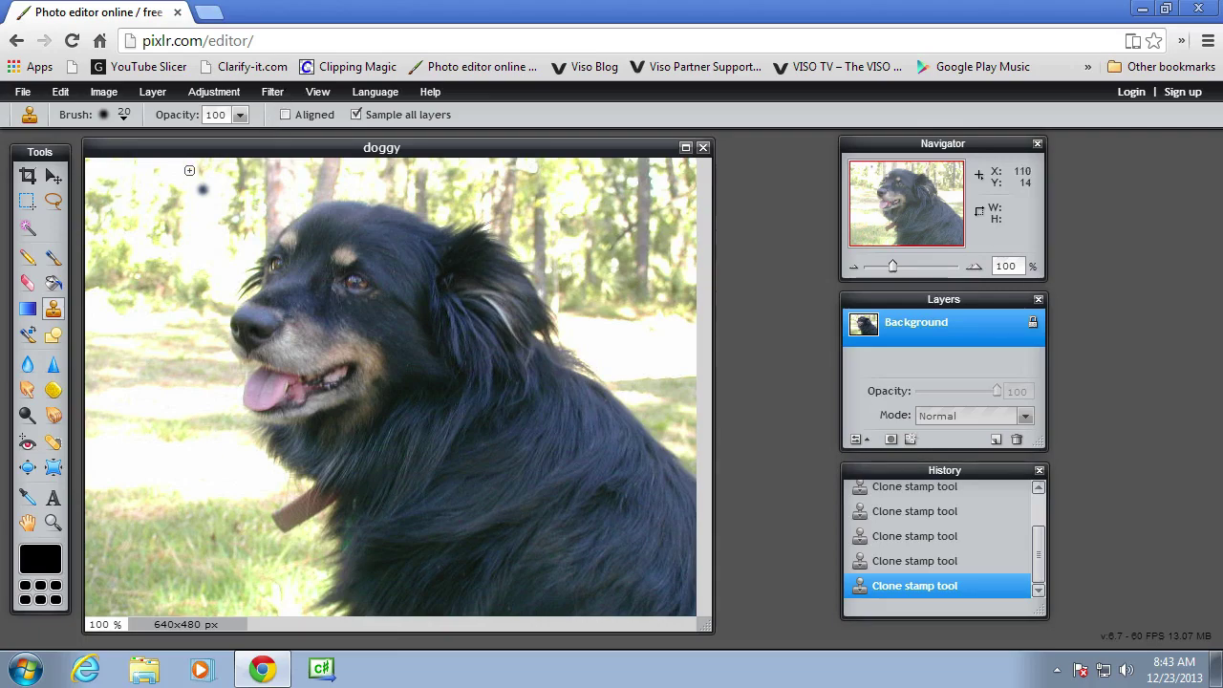
Step: Examine the amount, radius and threshold settings of the Unsharp Mask filter without applying them
left_click(271, 95)
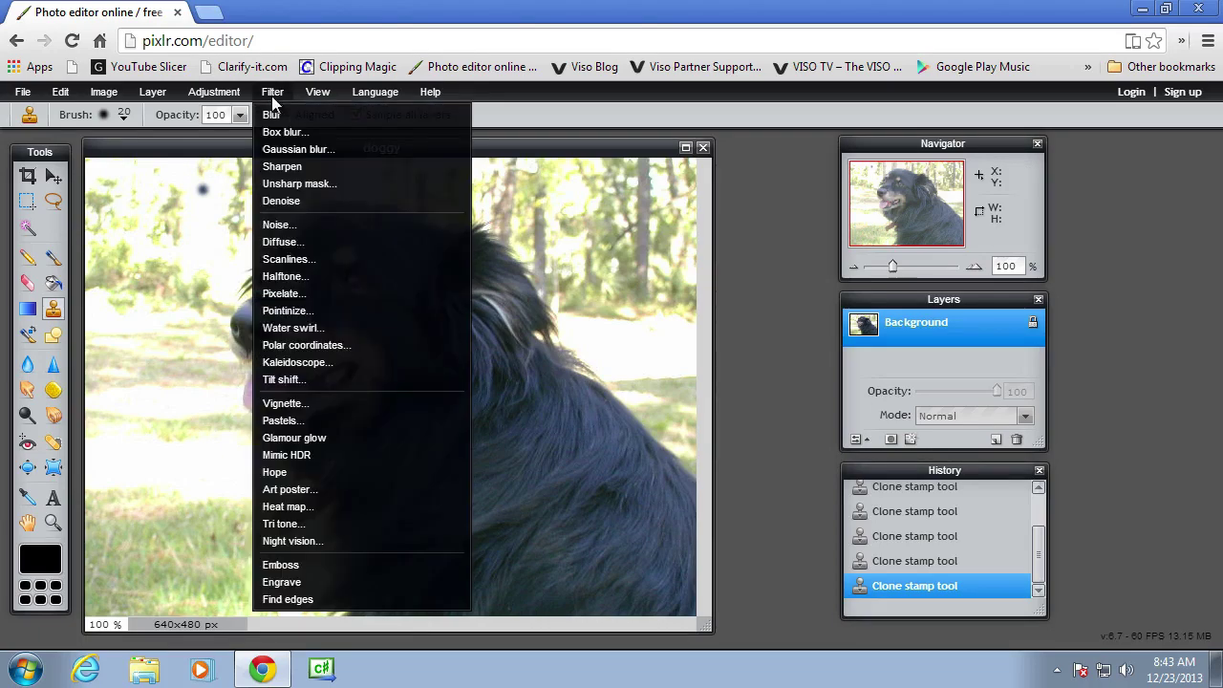
left_click(274, 184)
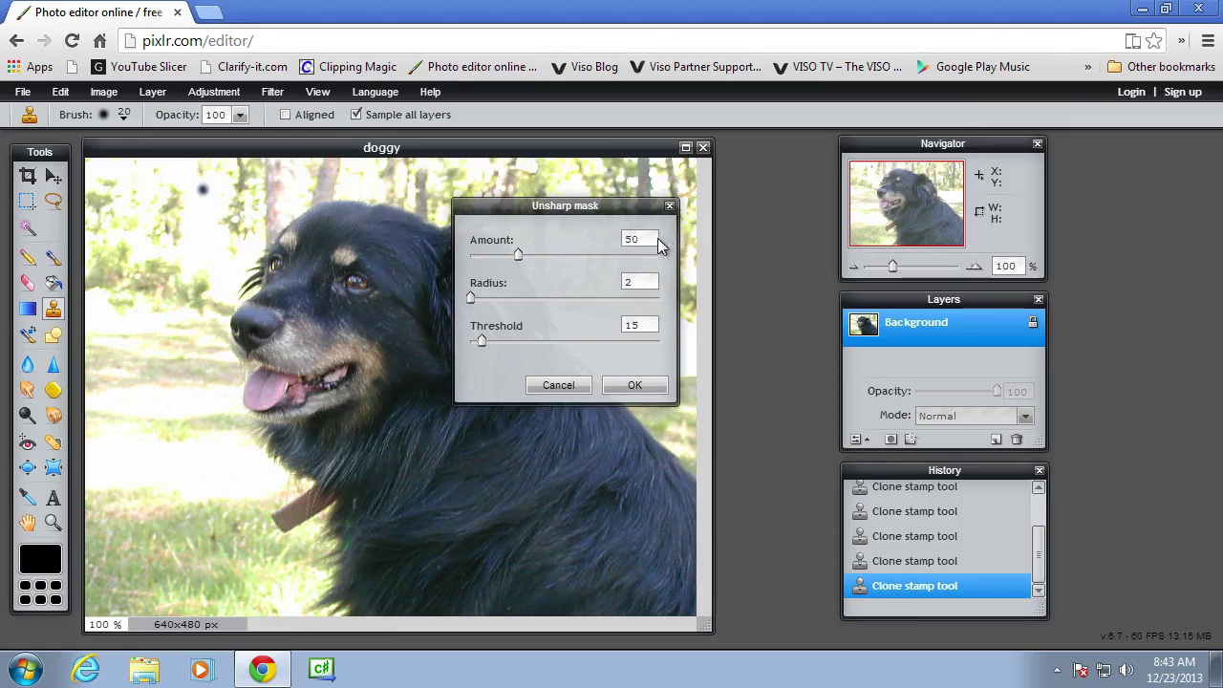
left_click(558, 386)
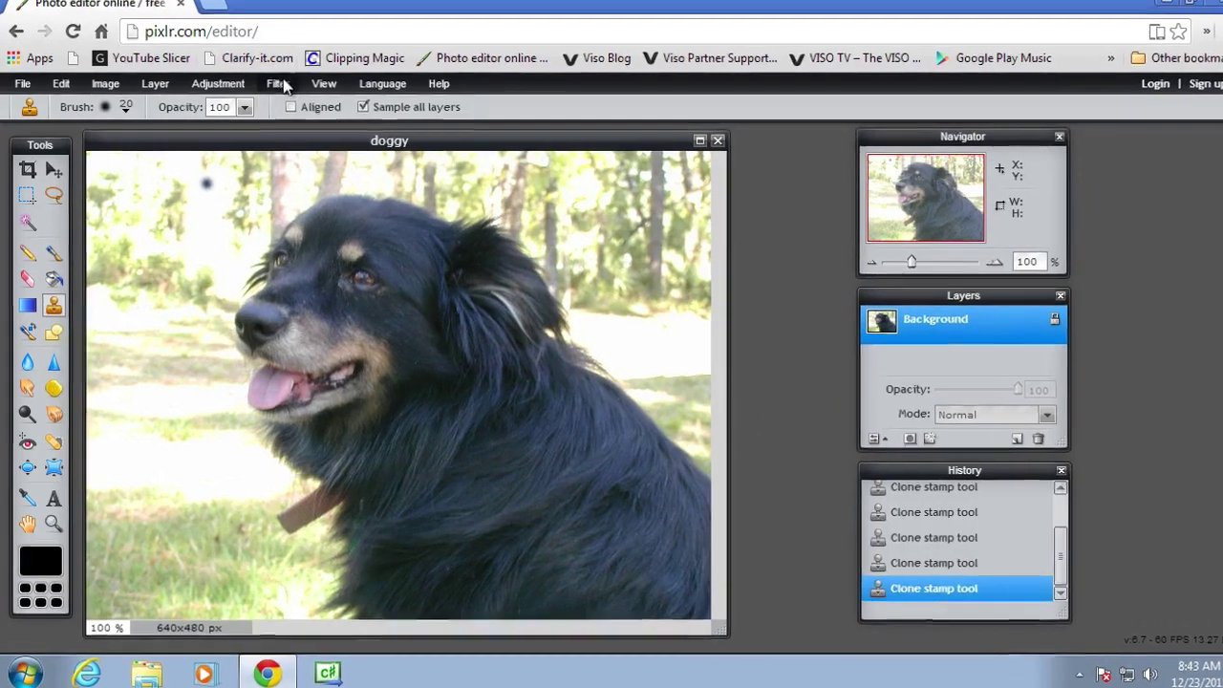
Step: Apply the Unsharp Mask filter to the doggy photo with amount 54, radius 4 and threshold 50
left_click(272, 91)
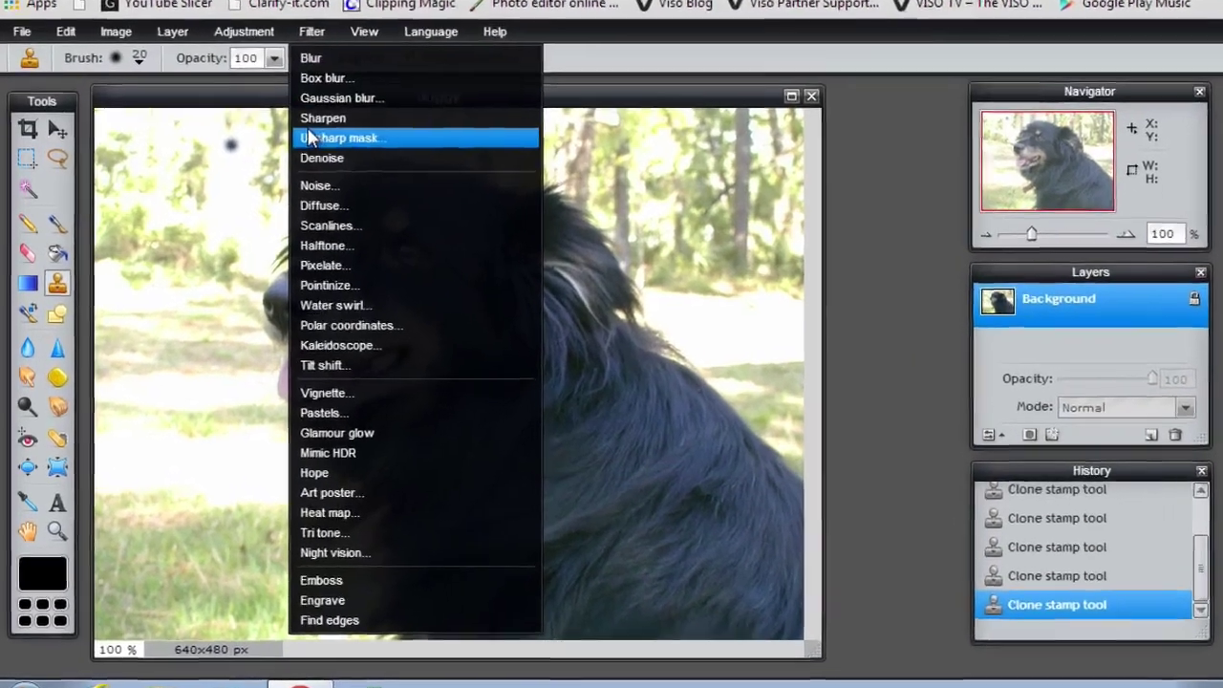
left_click(322, 160)
left_click_drag(660, 191, 640, 190)
left_click_drag(757, 188, 681, 189)
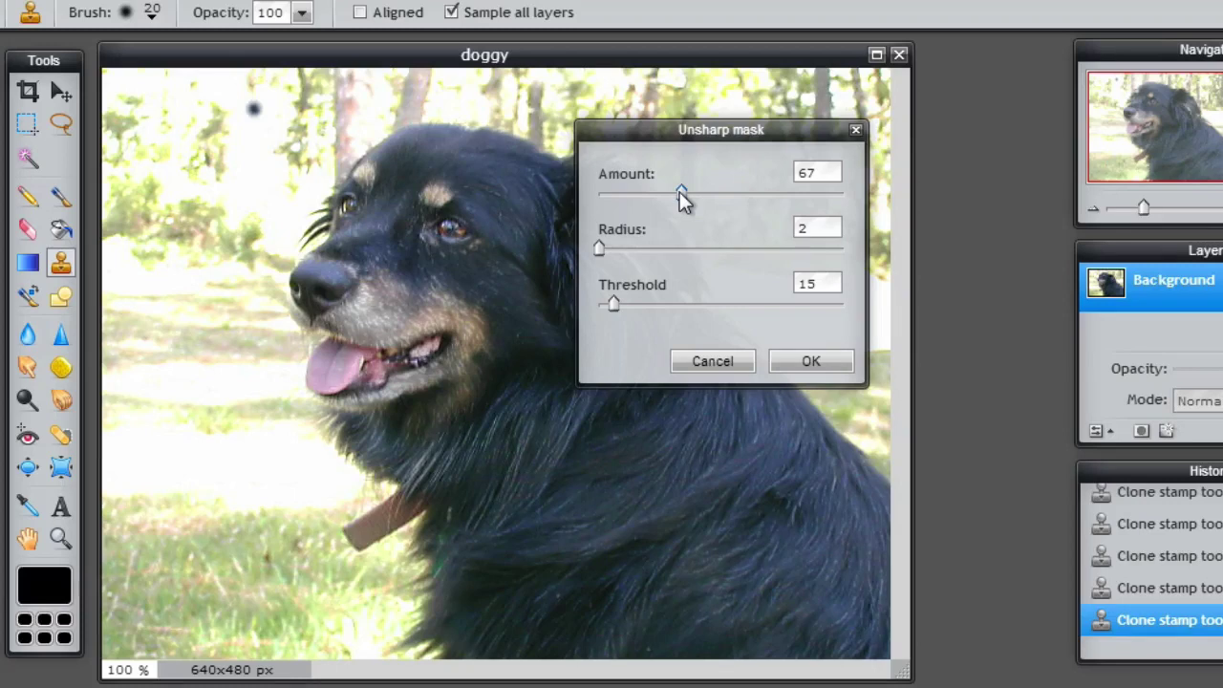
left_click_drag(679, 191, 651, 187)
left_click_drag(601, 304, 596, 304)
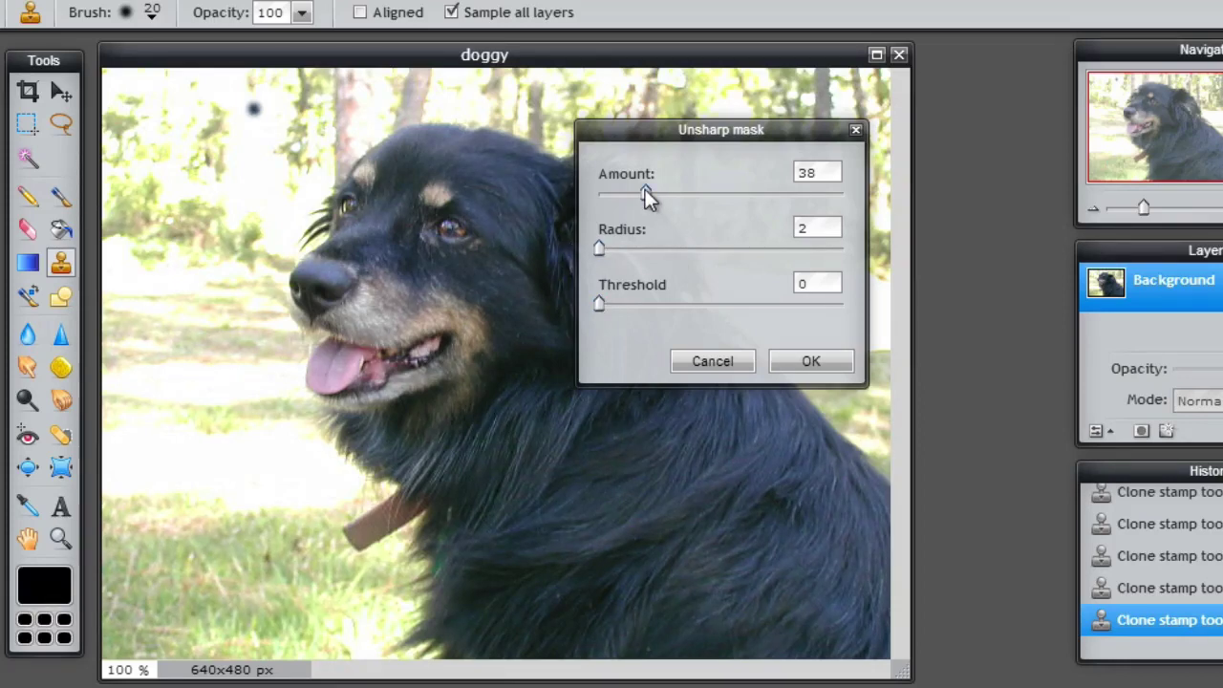
left_click_drag(644, 191, 666, 192)
left_click_drag(611, 249, 625, 252)
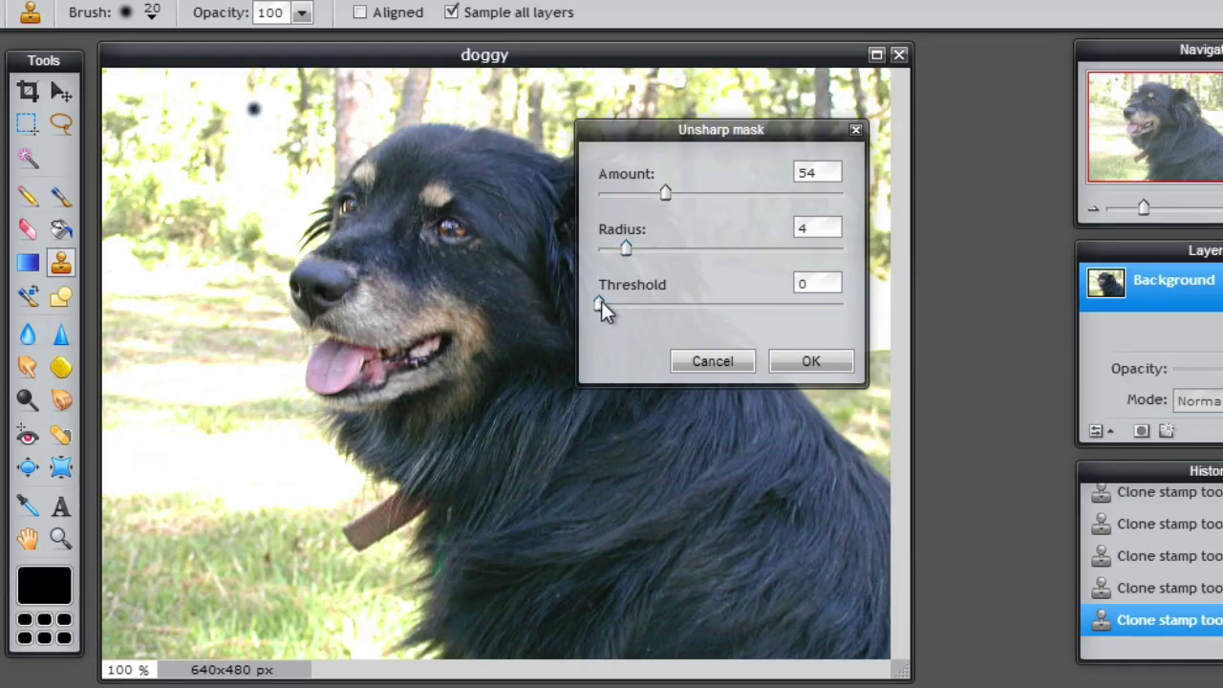
left_click_drag(600, 303, 627, 308)
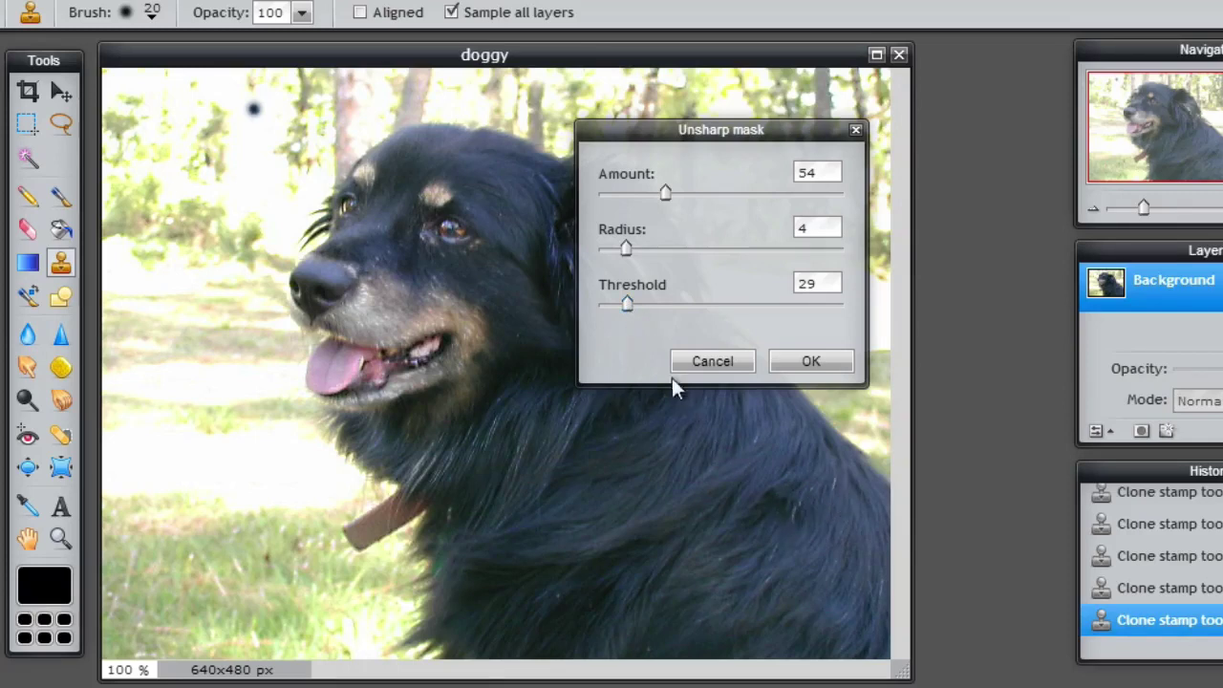
left_click_drag(625, 300, 647, 304)
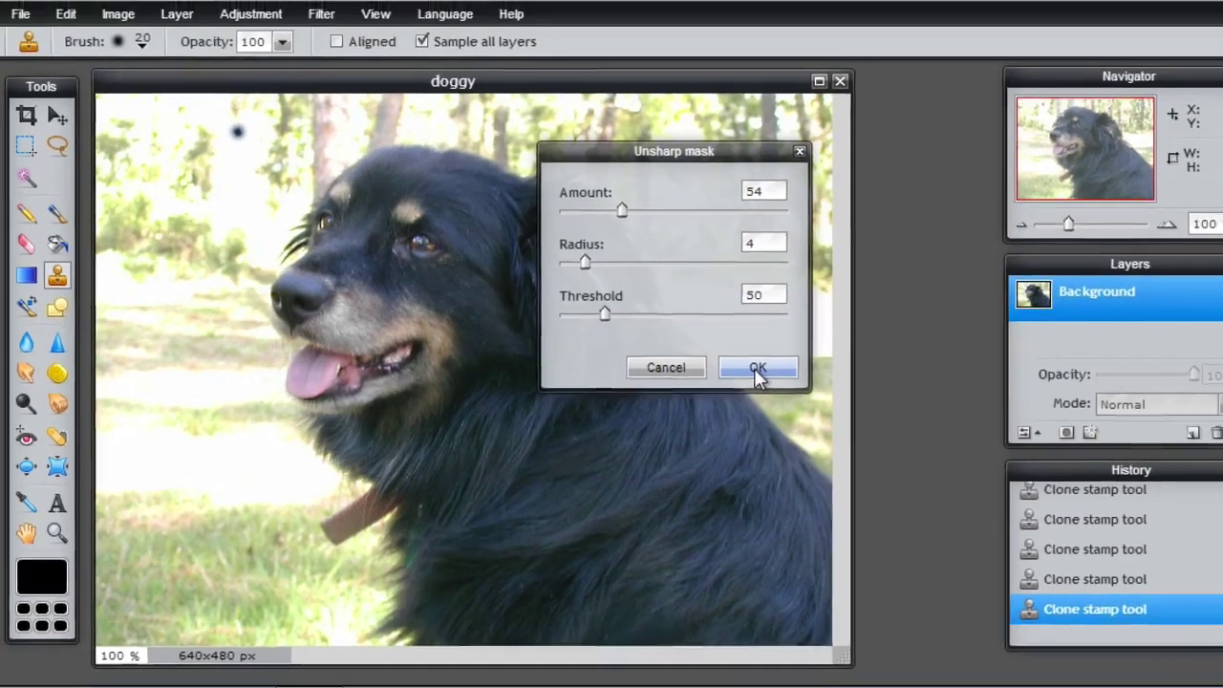
left_click(808, 365)
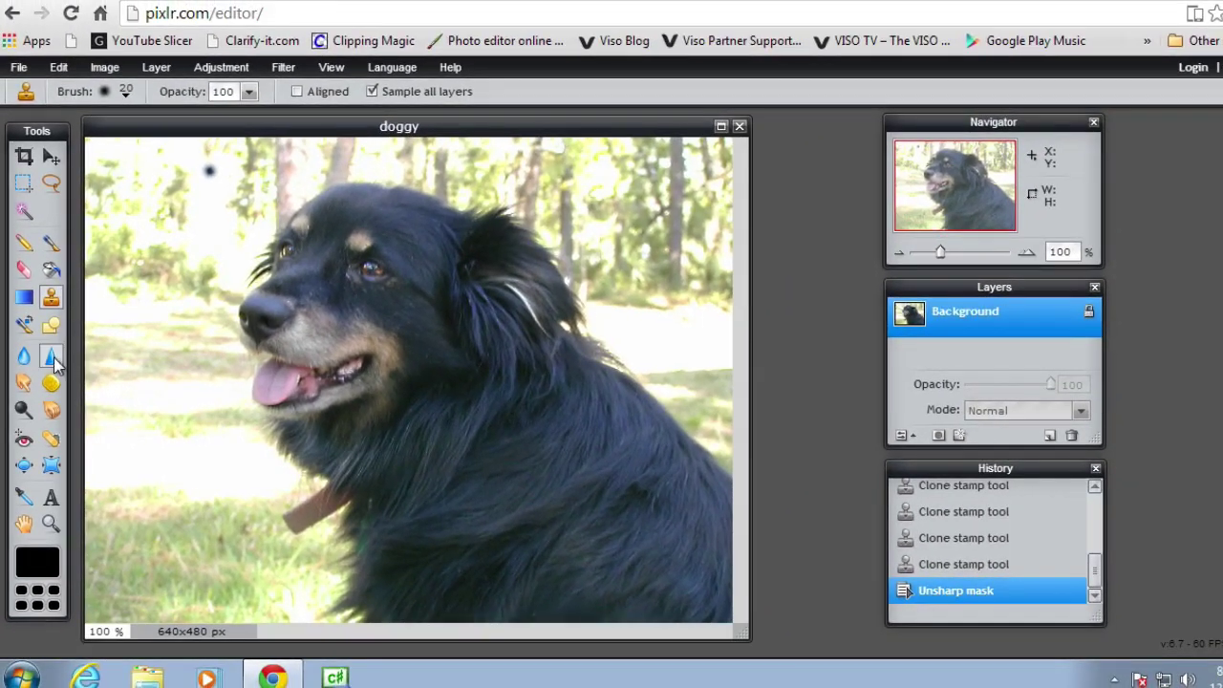
Step: Sharpen the fur edge along the top of the dog's head with the 30 px Sharpen brush at strength 100
left_click(52, 353)
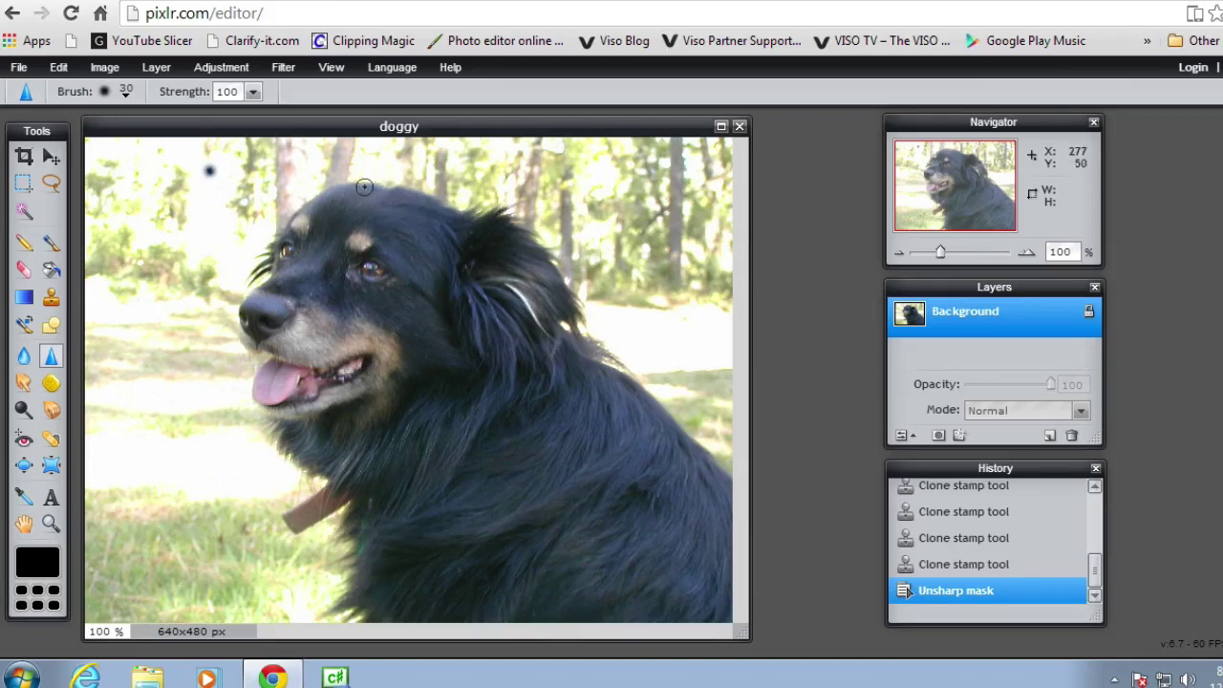
left_click_drag(358, 185, 418, 195)
left_click_drag(420, 196, 429, 197)
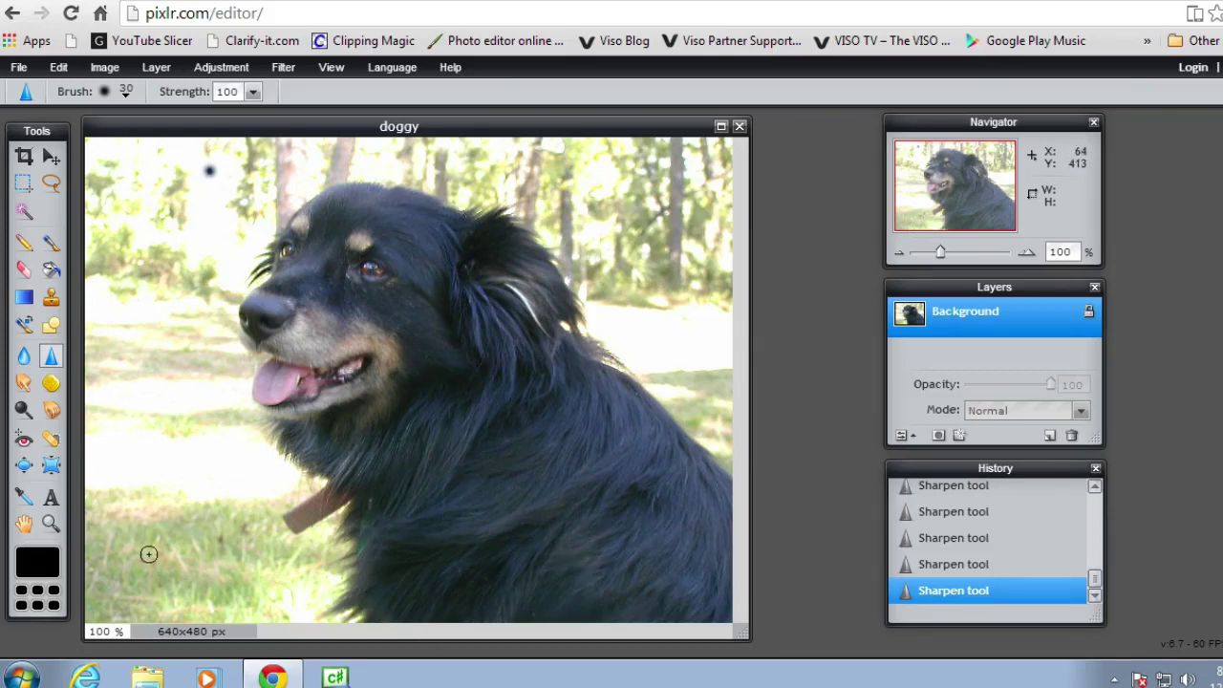
Step: Save the photo to the computer as the JPEG "doggy temp" at quality 100 in the Lesson 12 folder
left_click(19, 69)
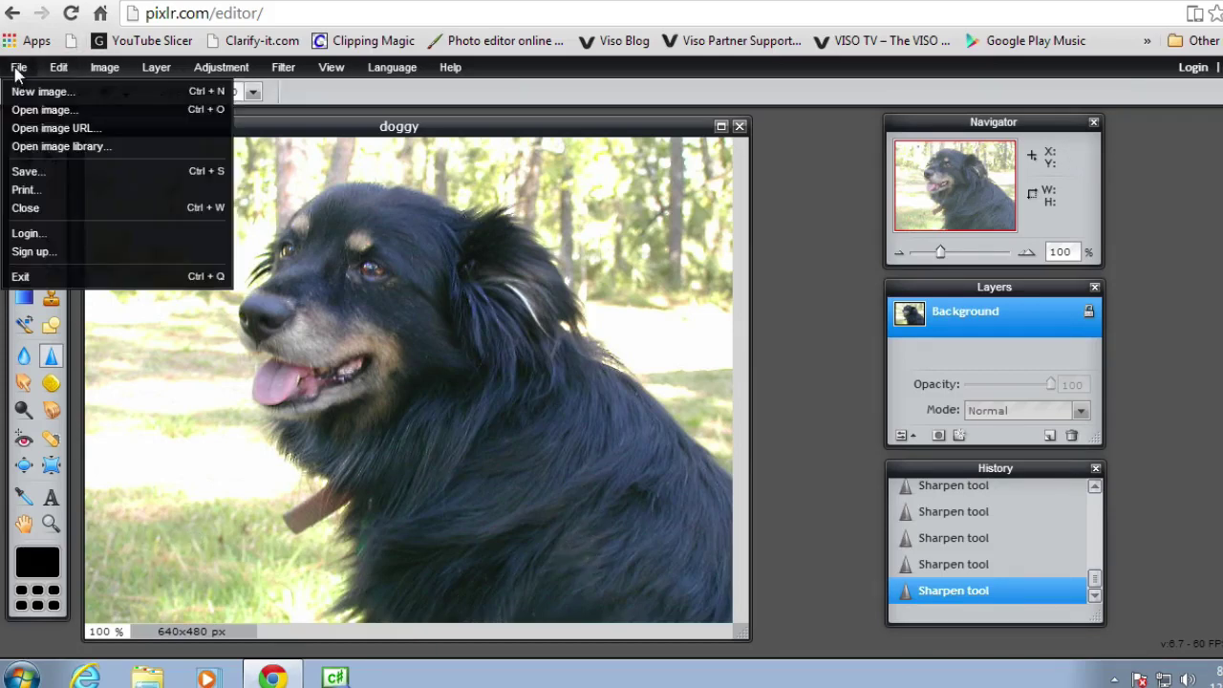
left_click(27, 172)
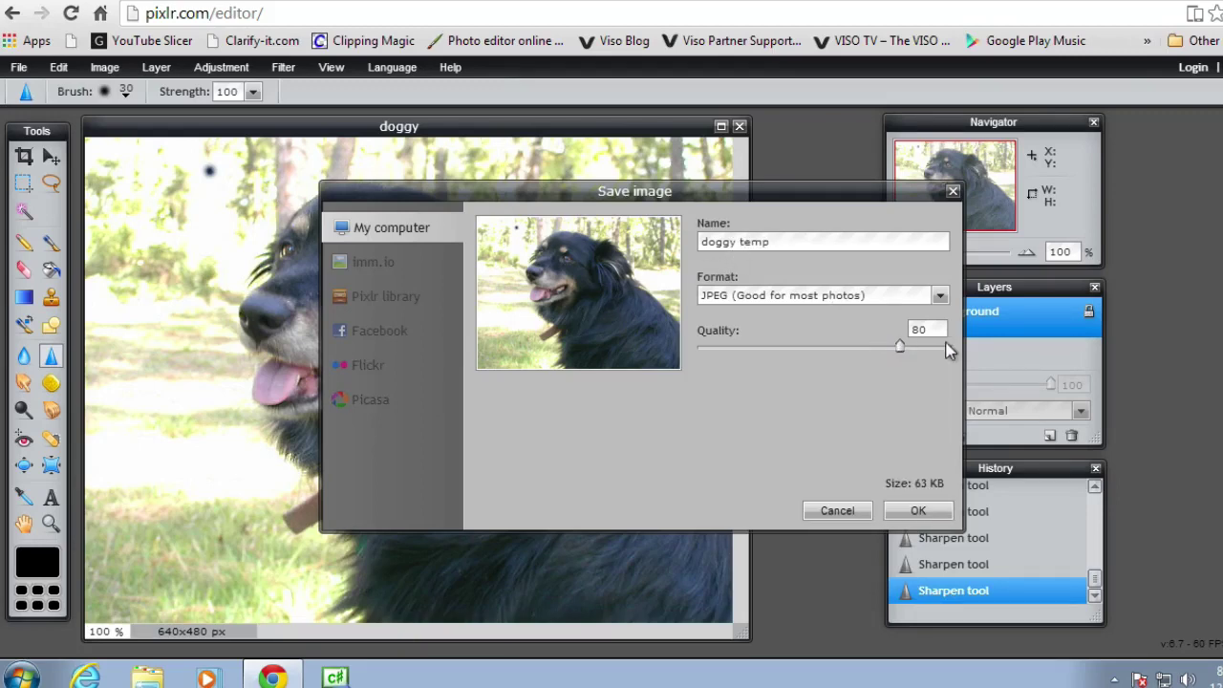
left_click_drag(901, 347, 949, 347)
left_click(917, 510)
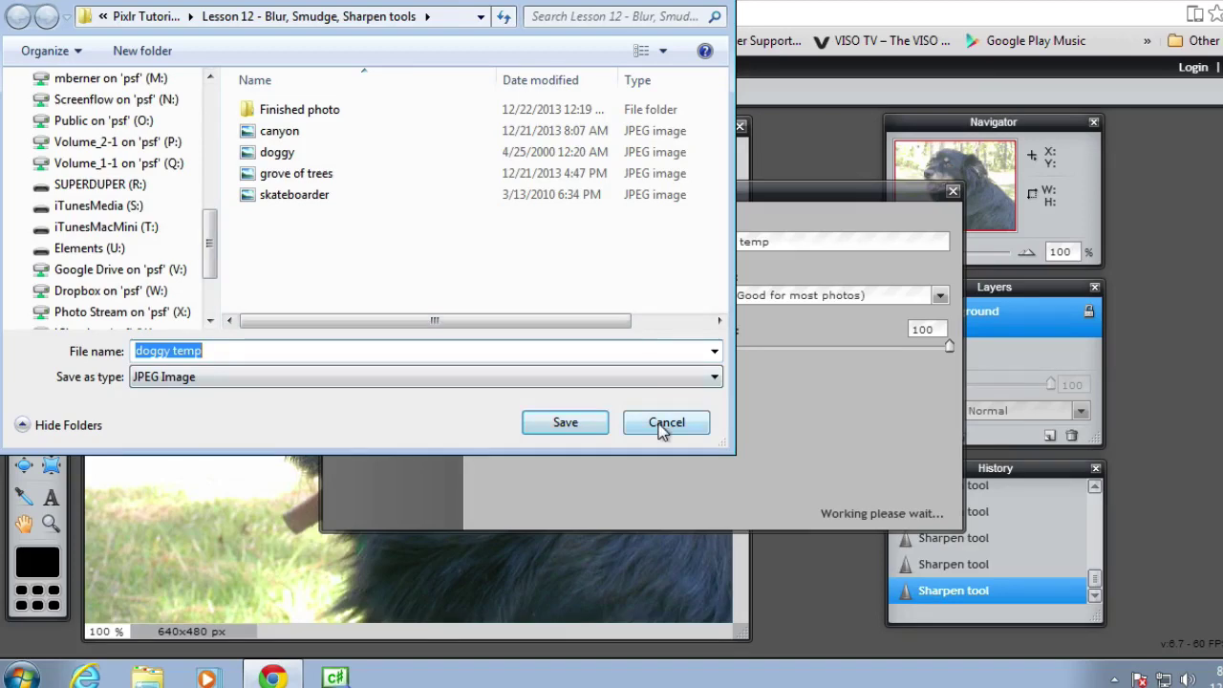
left_click(565, 423)
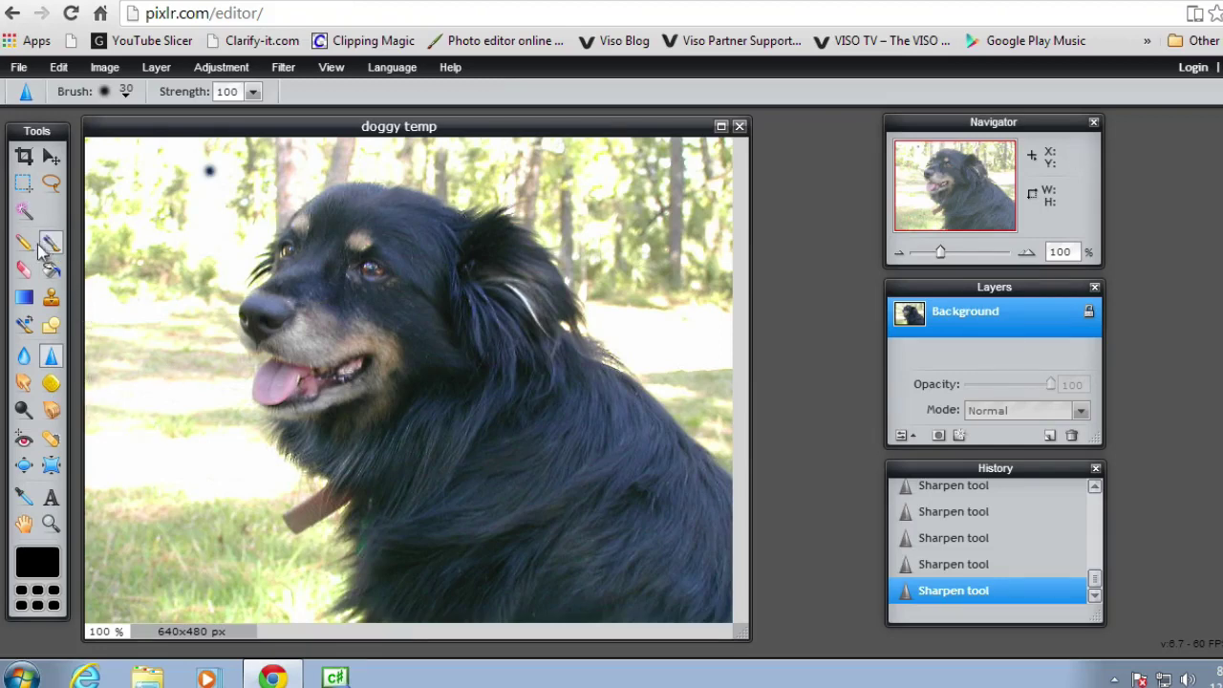
Step: Choose the Lasso tool, and open clippingmagic.com in a new browser tab
left_click(51, 185)
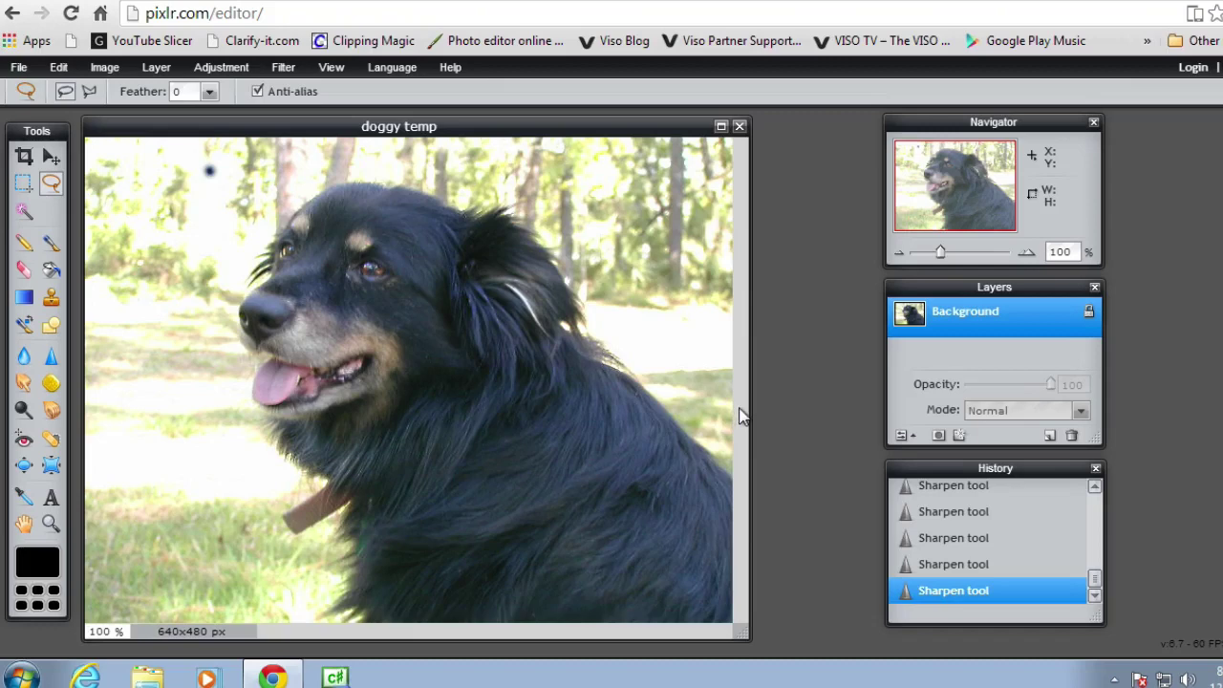
left_click(219, 3)
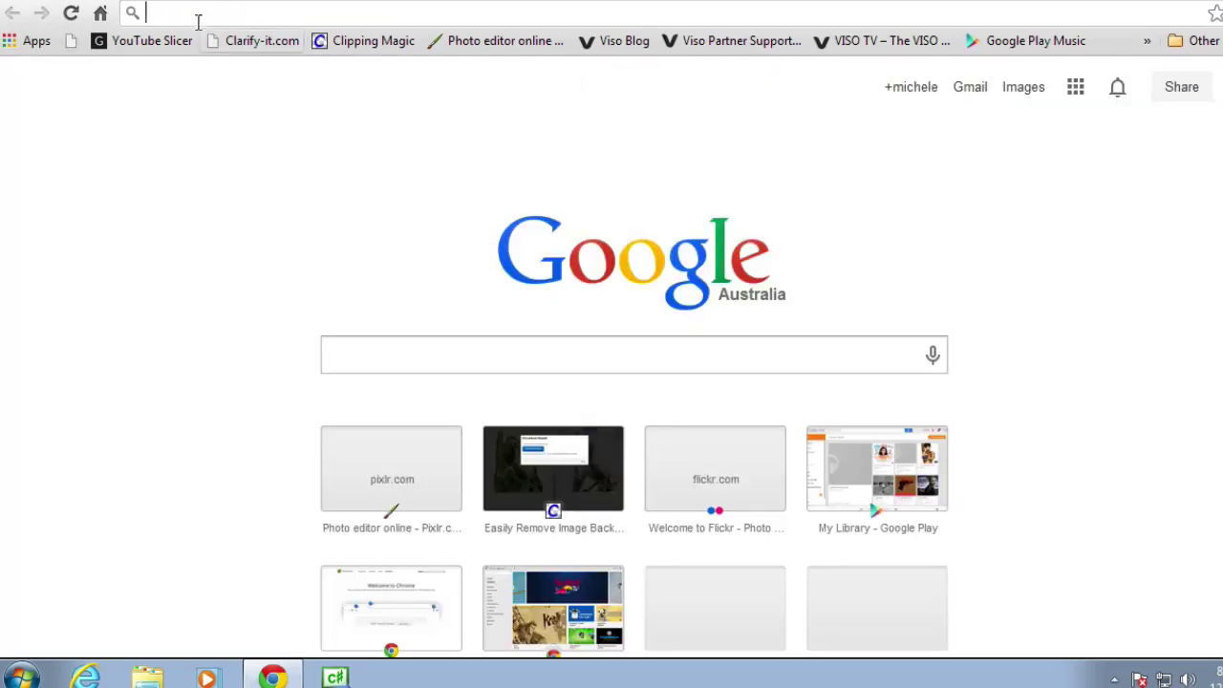
type("cli")
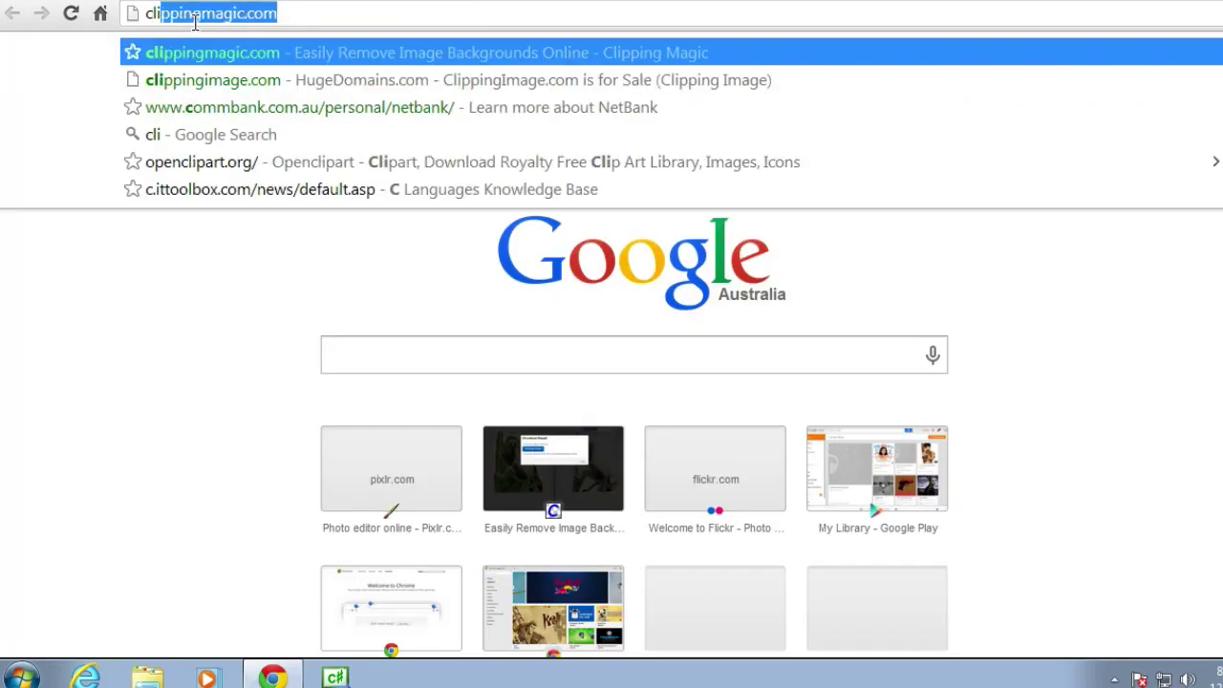
type("ppingmagic.com")
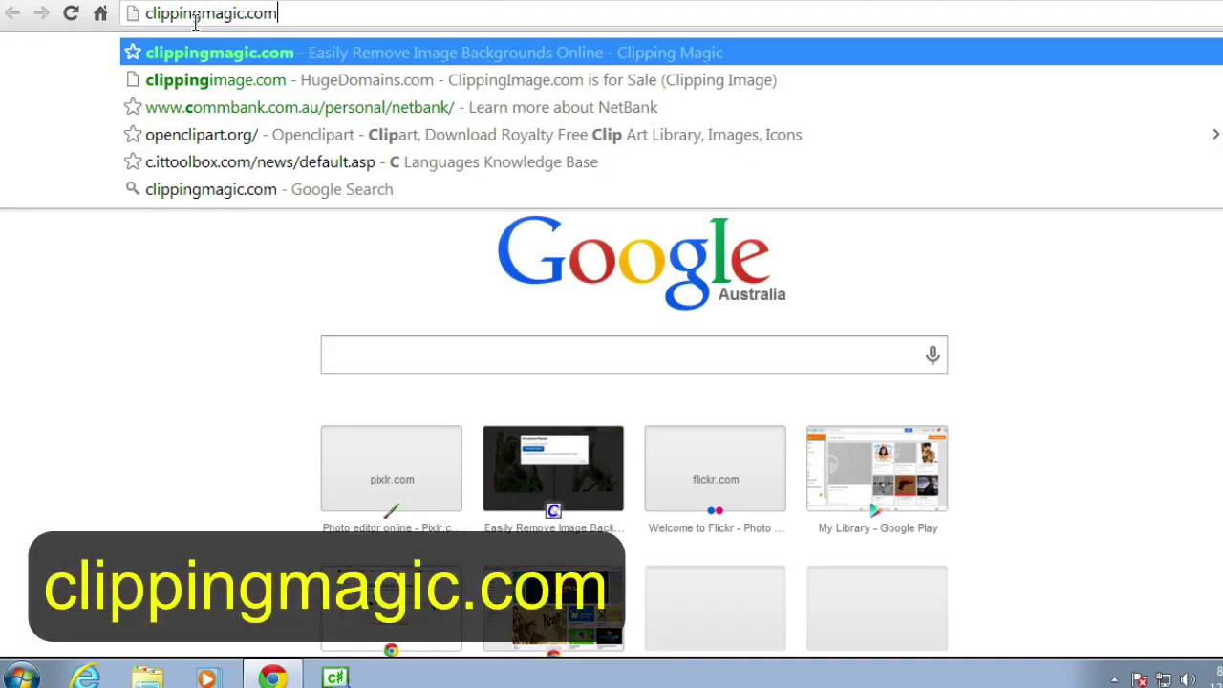
key("Return")
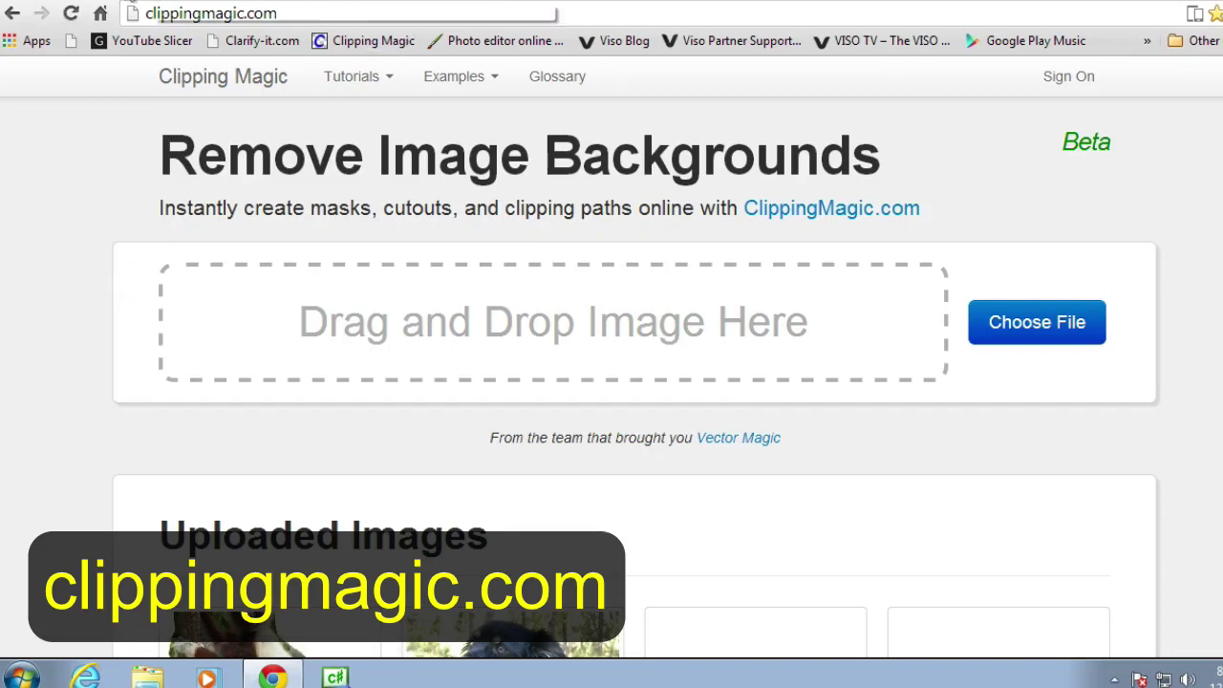
Step: Upload the doggy temp image to Clipping Magic and dismiss the marking help
left_click(122, 0)
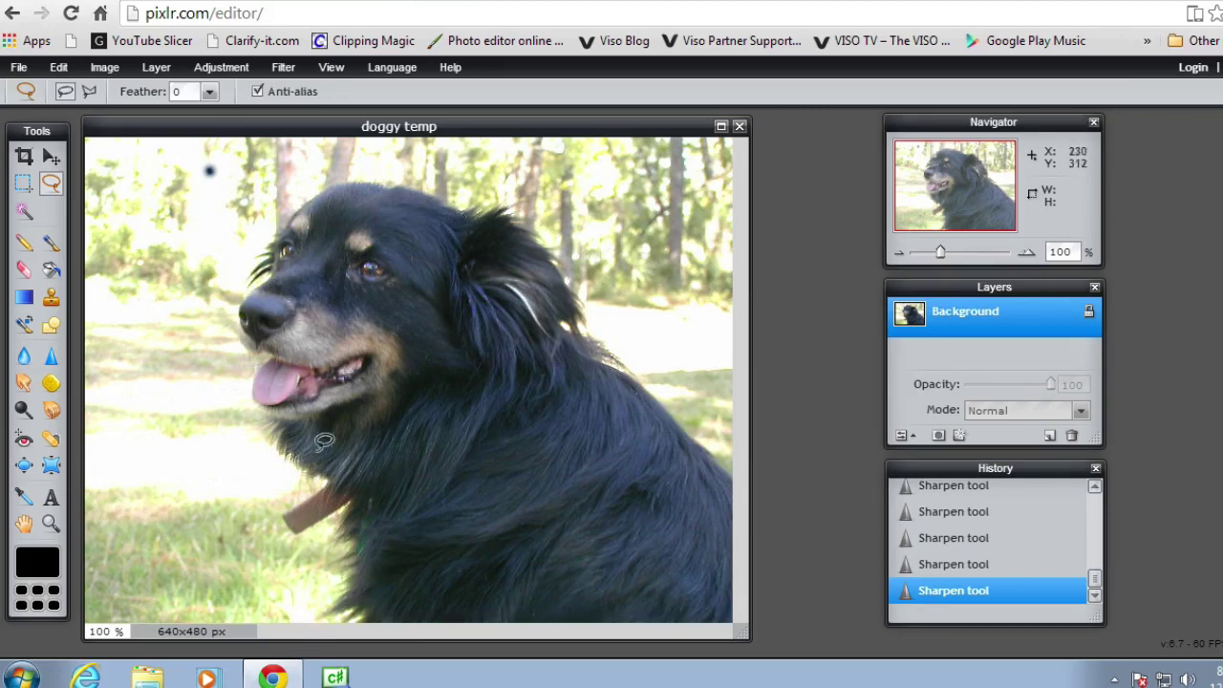
left_click(319, 43)
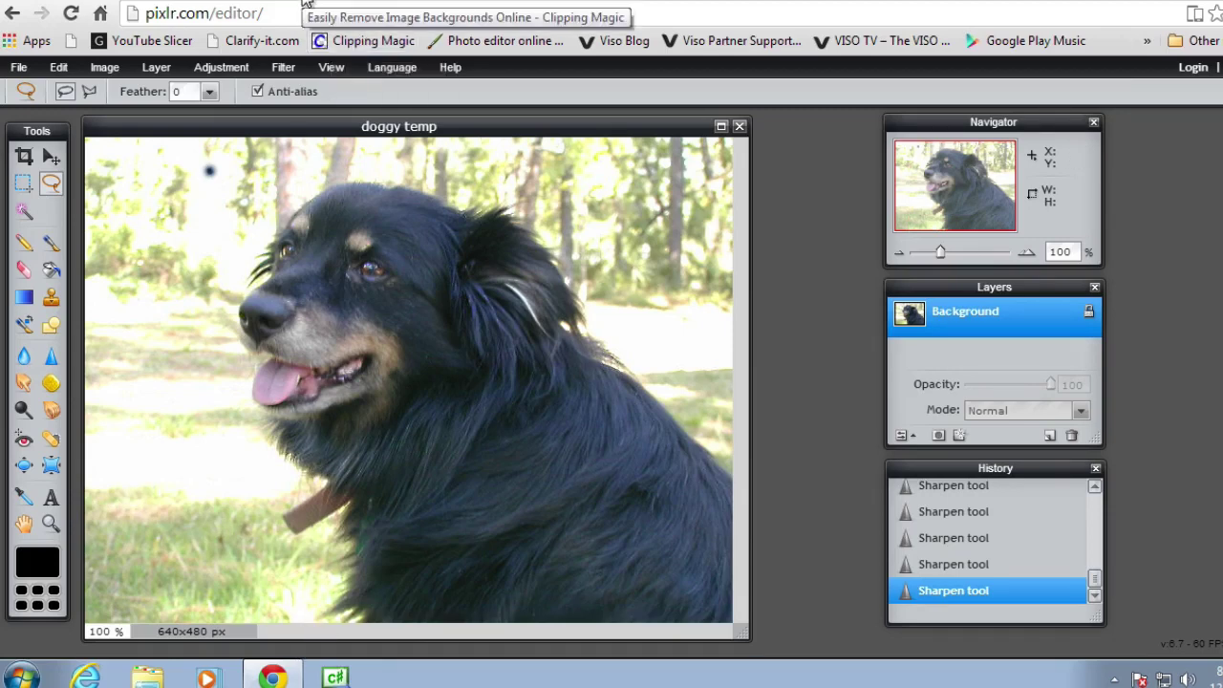
left_click(1036, 322)
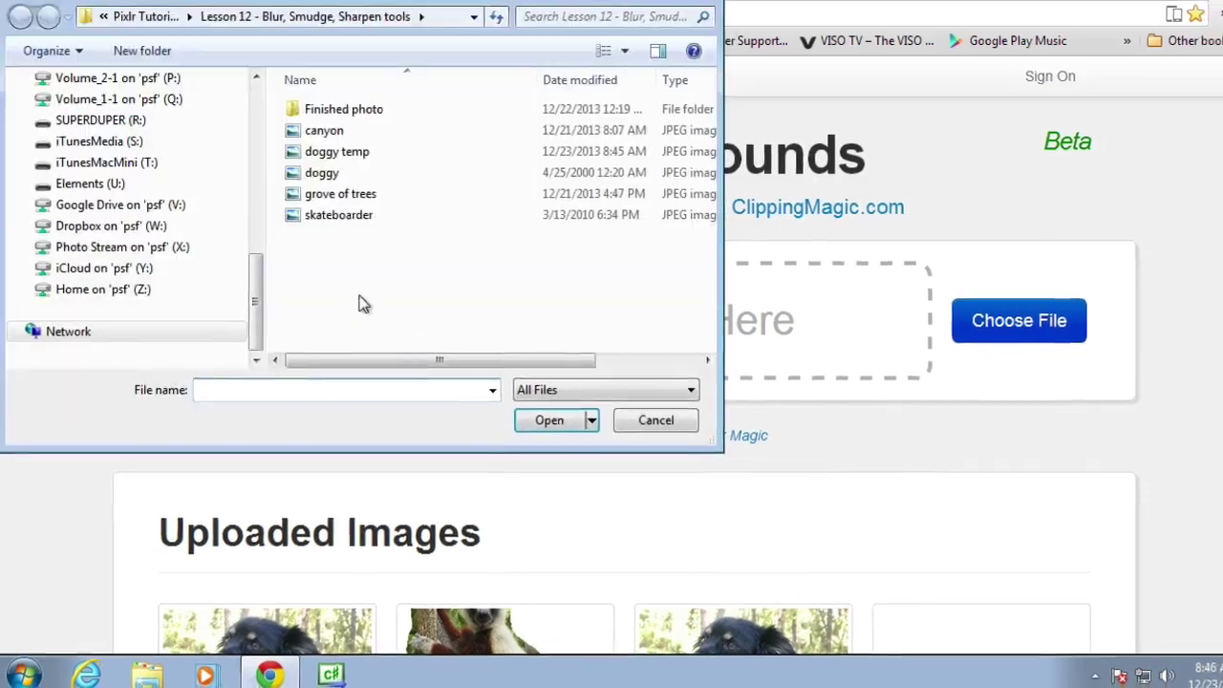
double_click(335, 152)
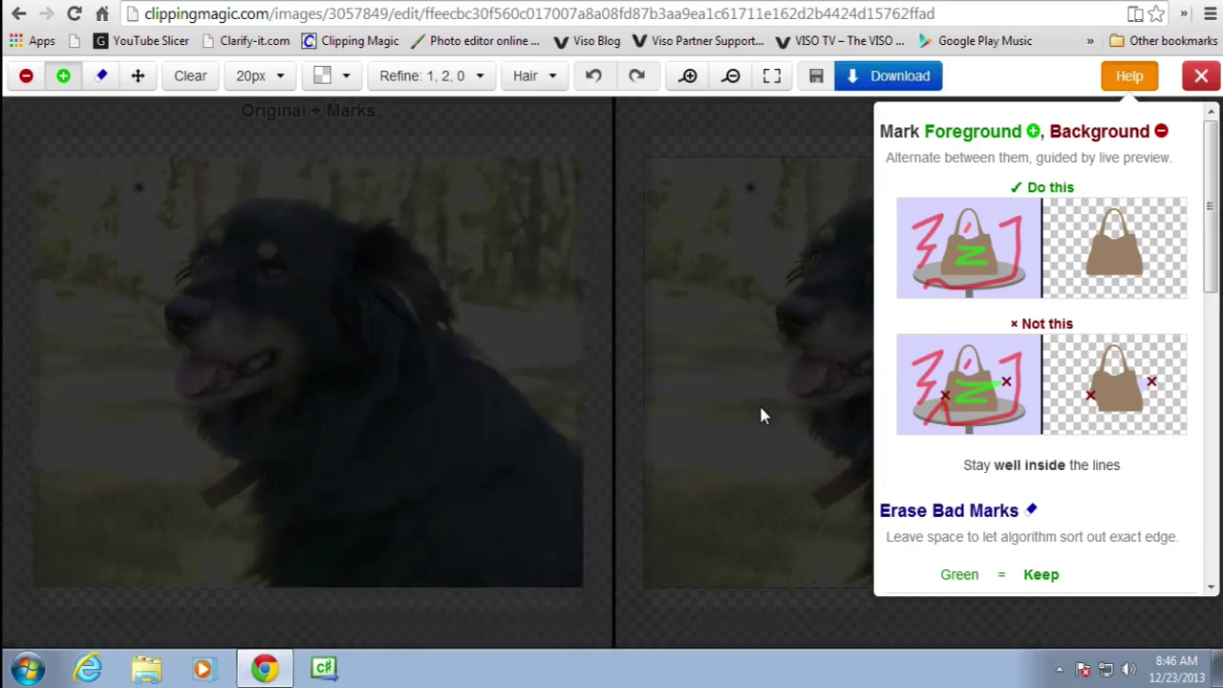
left_click(761, 409)
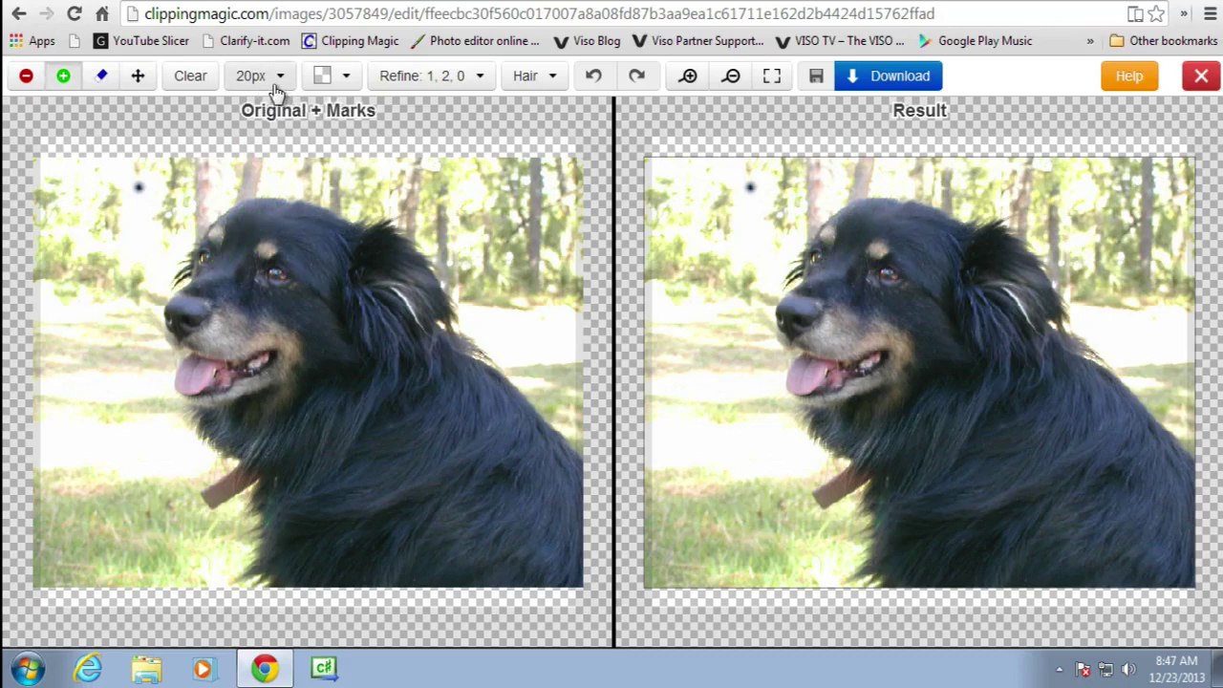
Step: Mark the foreground with a 5px brush just inside the dog's head and back, and down its face to the chest
mouse_move(277, 91)
left_click(243, 126)
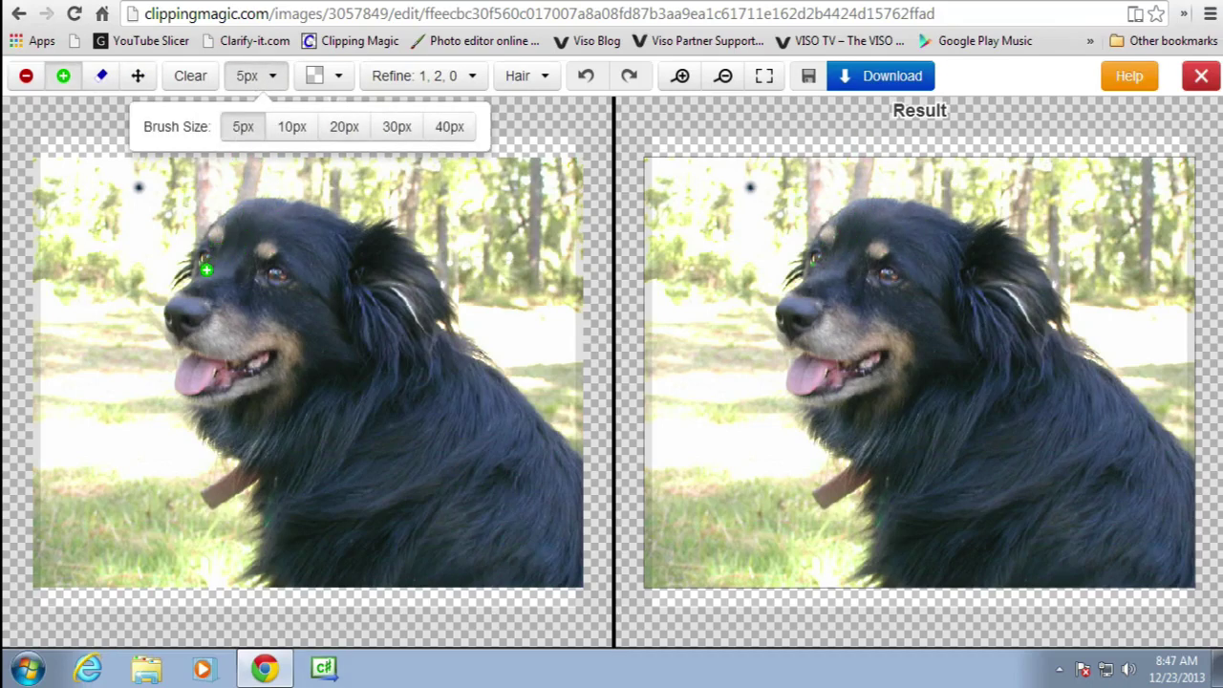
left_click(207, 263)
mouse_move(207, 262)
left_mouse_down()
mouse_move(245, 216)
mouse_move(287, 208)
mouse_move(384, 243)
mouse_move(441, 308)
mouse_move(440, 336)
mouse_move(572, 474)
left_mouse_up()
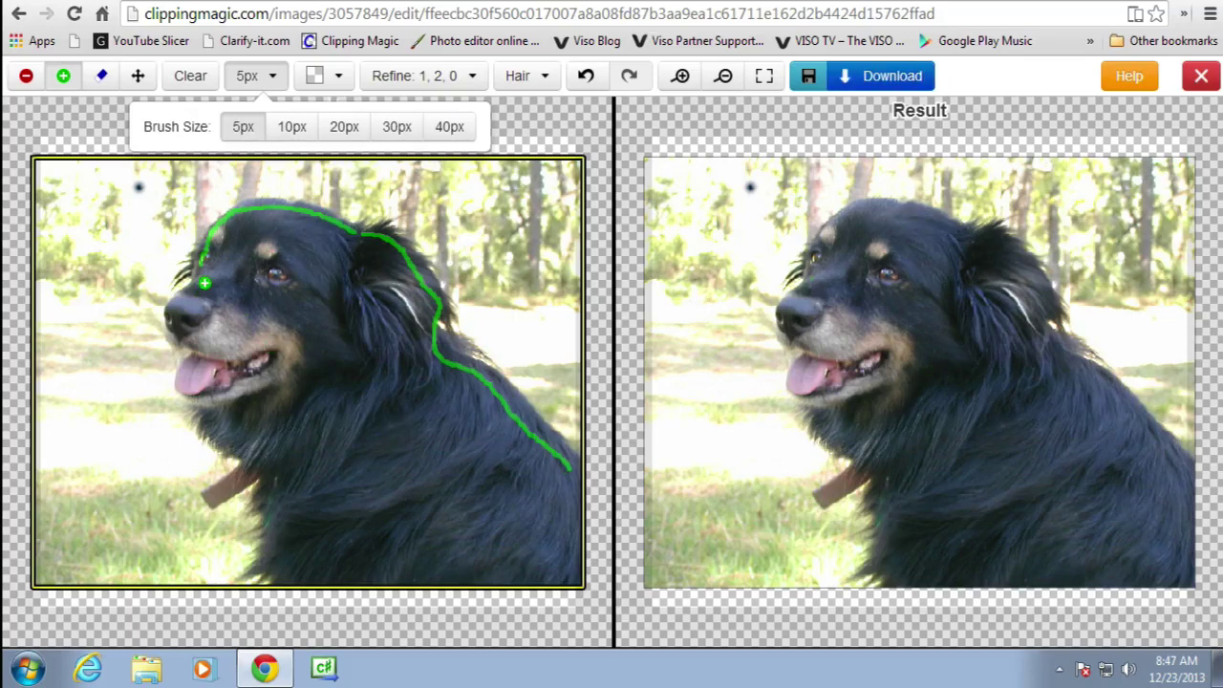
mouse_move(204, 279)
left_mouse_down()
mouse_move(174, 325)
mouse_move(188, 386)
mouse_move(209, 396)
mouse_move(211, 429)
mouse_move(264, 465)
mouse_move(277, 458)
mouse_move(268, 521)
left_mouse_up()
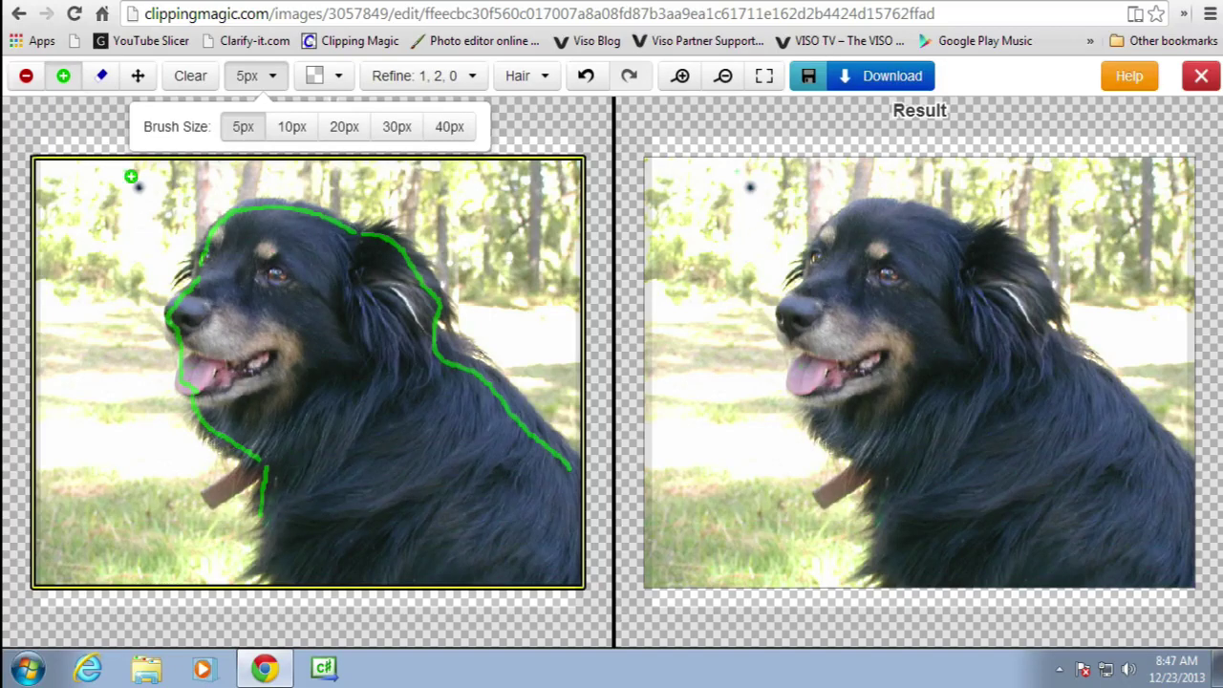
Step: Erase the foreground mark beside the collar, then complete the green outline around the lower body and add a stroke through the dog's middle
left_click(101, 76)
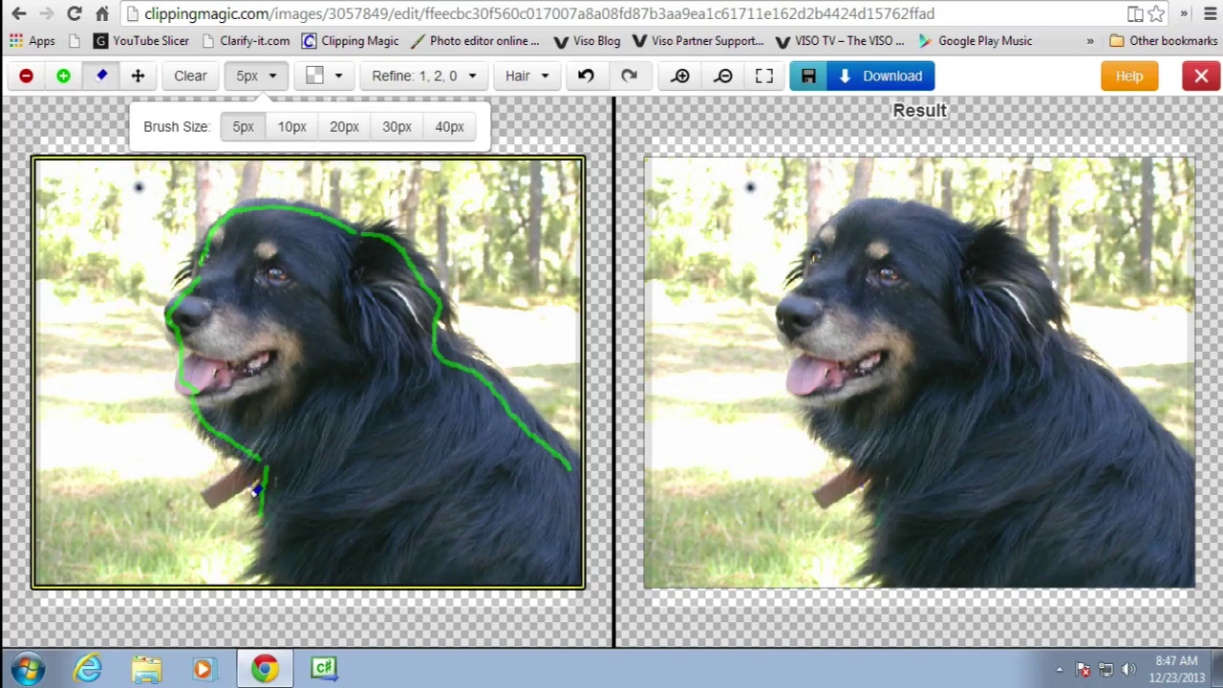
left_click_drag(257, 491, 267, 498)
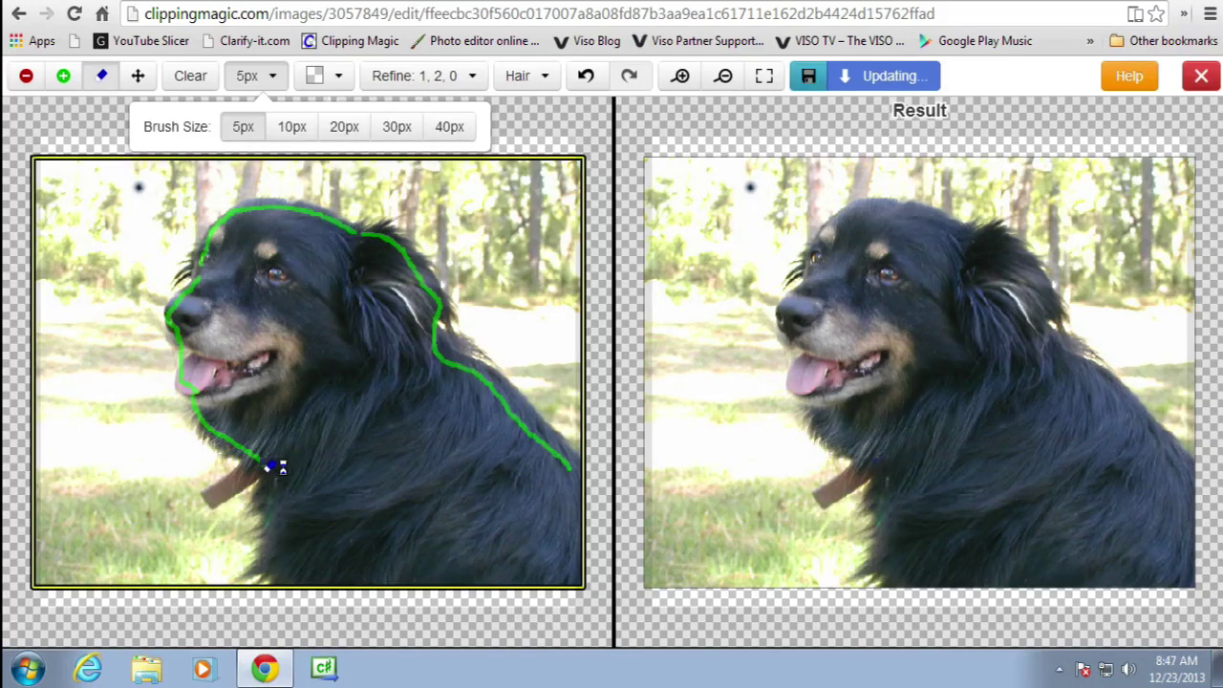
left_click(63, 78)
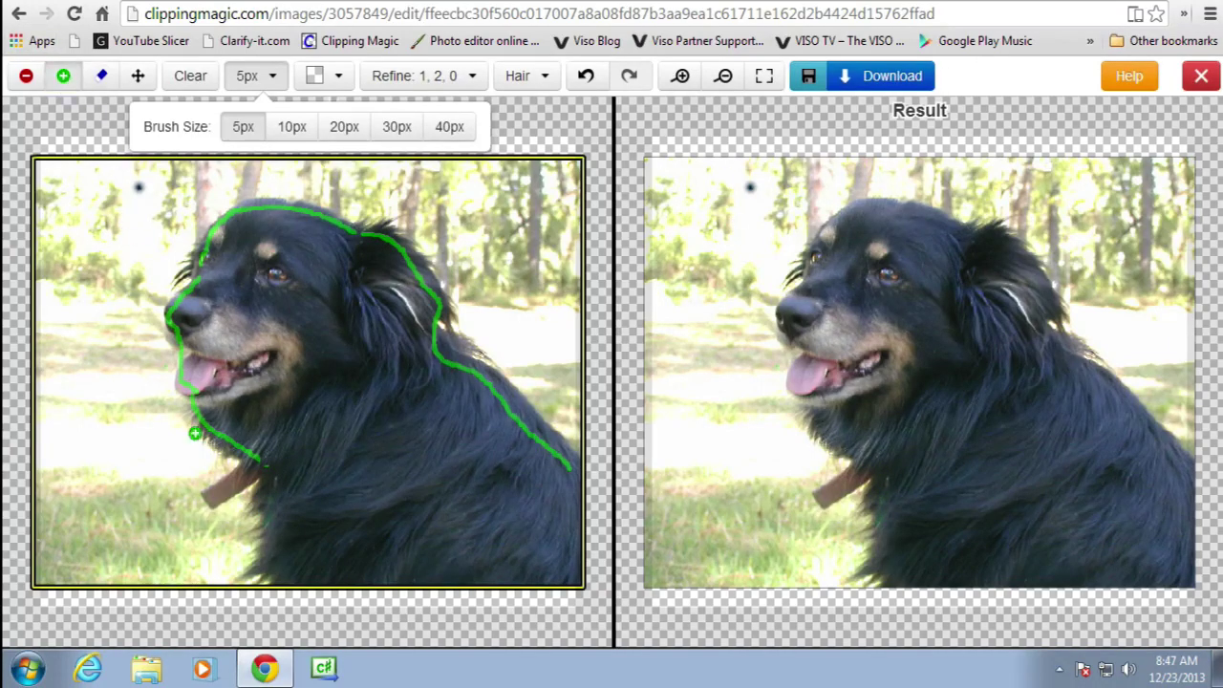
mouse_move(270, 469)
left_mouse_down()
mouse_move(280, 515)
mouse_move(265, 568)
mouse_move(551, 581)
mouse_move(570, 561)
mouse_move(571, 473)
left_mouse_up()
left_click_drag(475, 500, 279, 274)
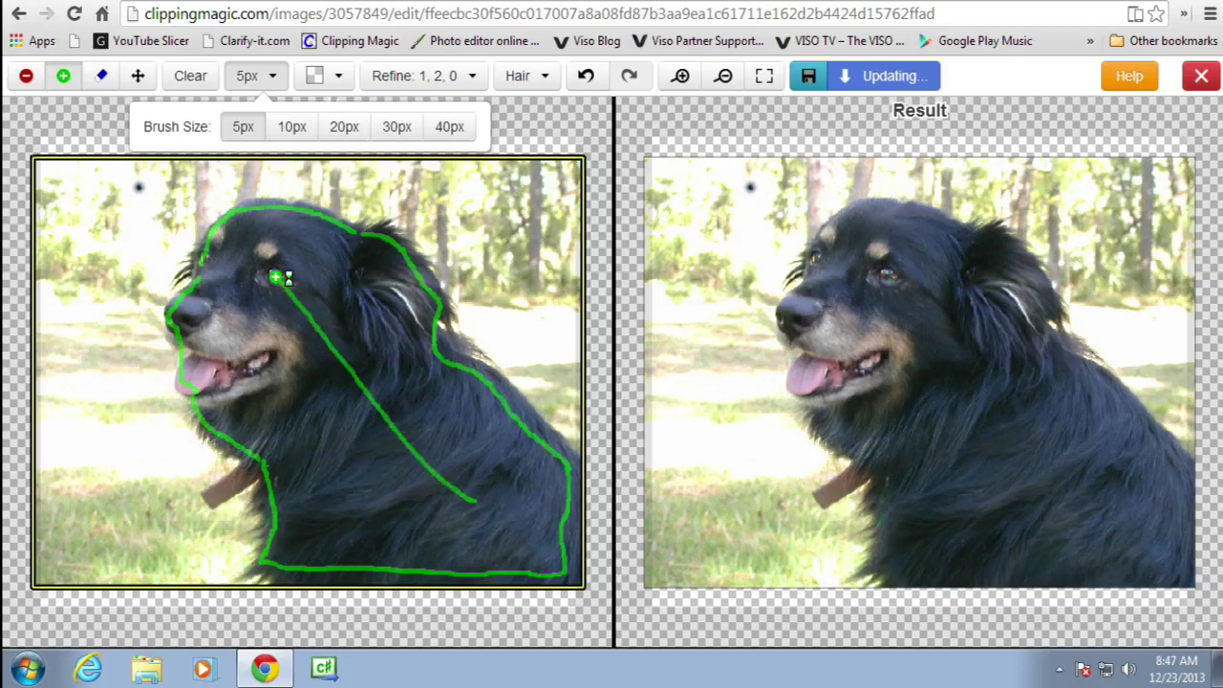
Step: Mark the background with a 5px red line around the outside of the dog, from below the collar over the head to the back
left_click(26, 76)
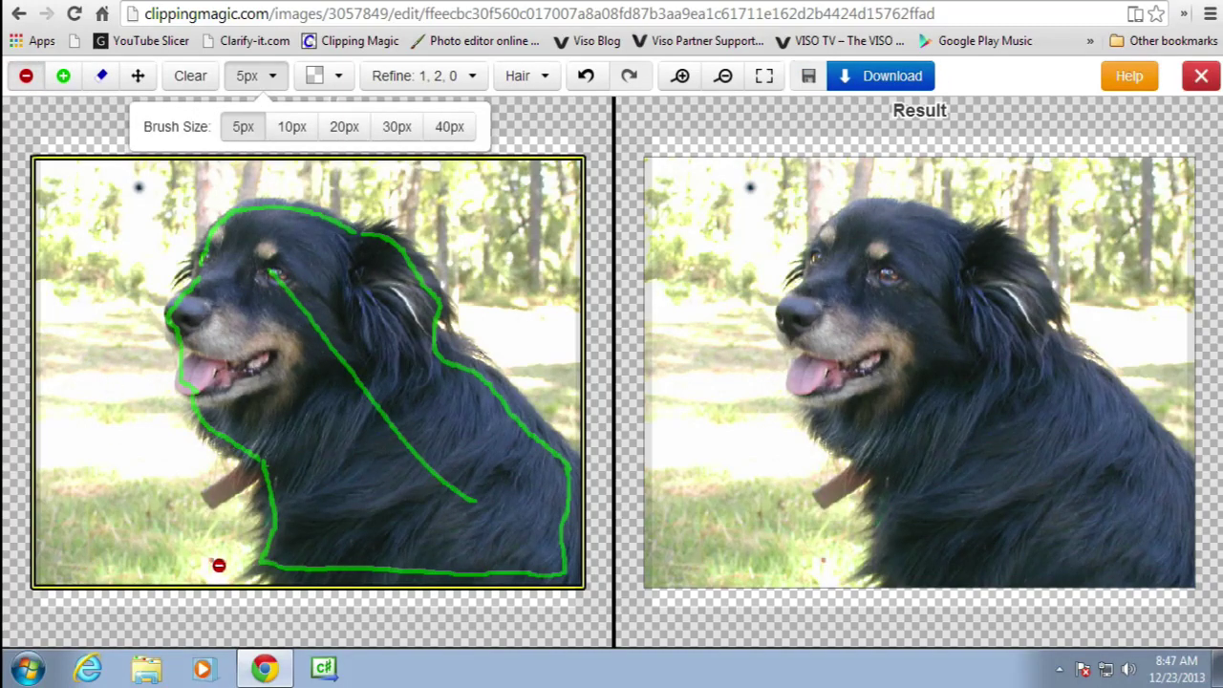
mouse_move(224, 566)
left_mouse_down()
mouse_move(228, 487)
mouse_move(172, 432)
mouse_move(146, 337)
mouse_move(150, 250)
mouse_move(165, 198)
mouse_move(188, 180)
mouse_move(316, 187)
mouse_move(405, 219)
mouse_move(462, 278)
mouse_move(498, 344)
mouse_move(564, 402)
left_mouse_up()
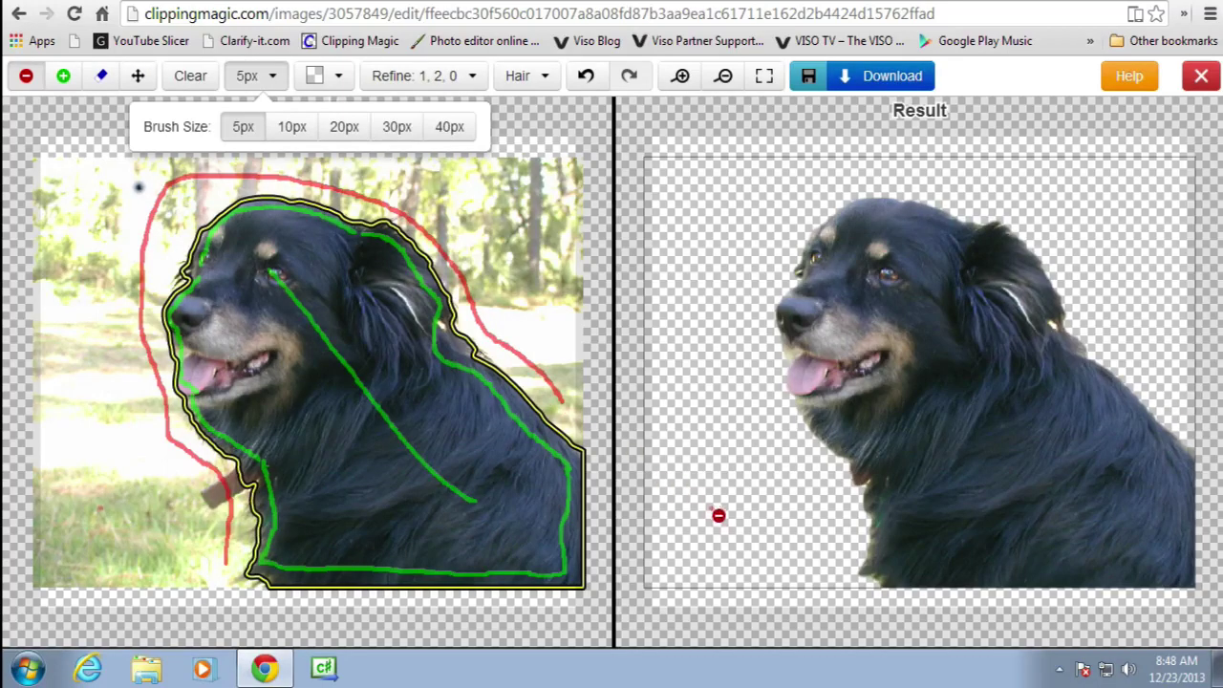
left_click_drag(540, 368, 577, 427)
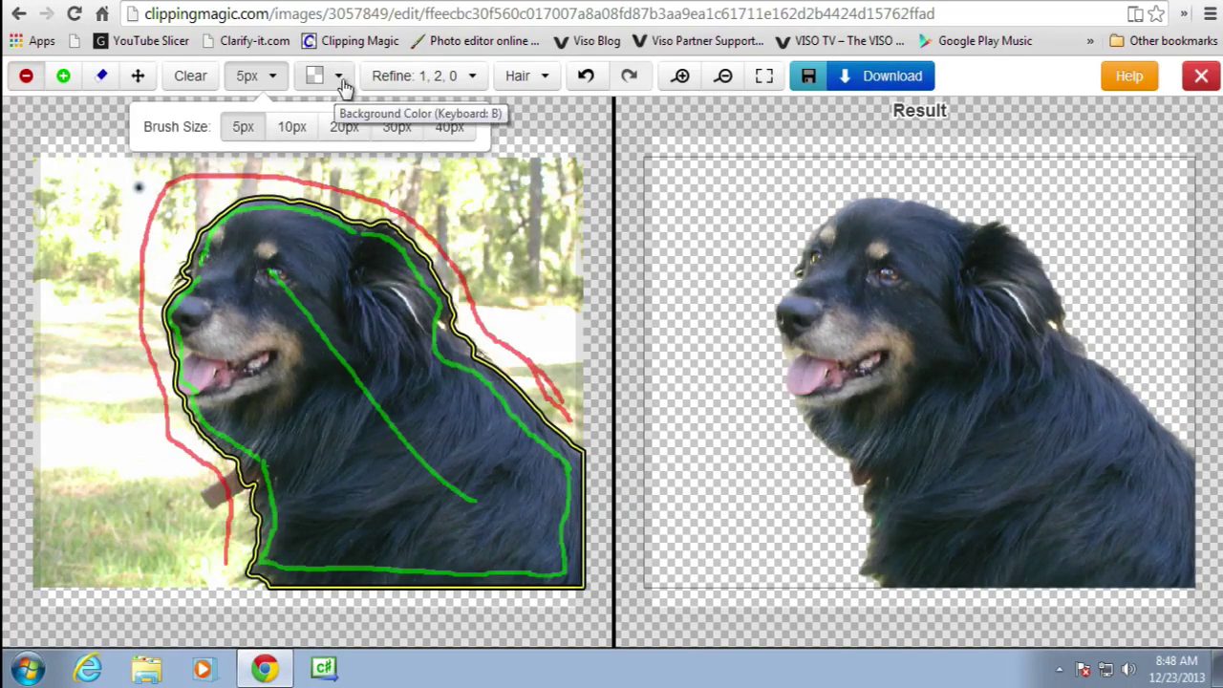
Step: Refine the clipping edges with outline smoothing 3, feathering radius 4 and a boundary offset of 1.5 pixels
left_click(429, 80)
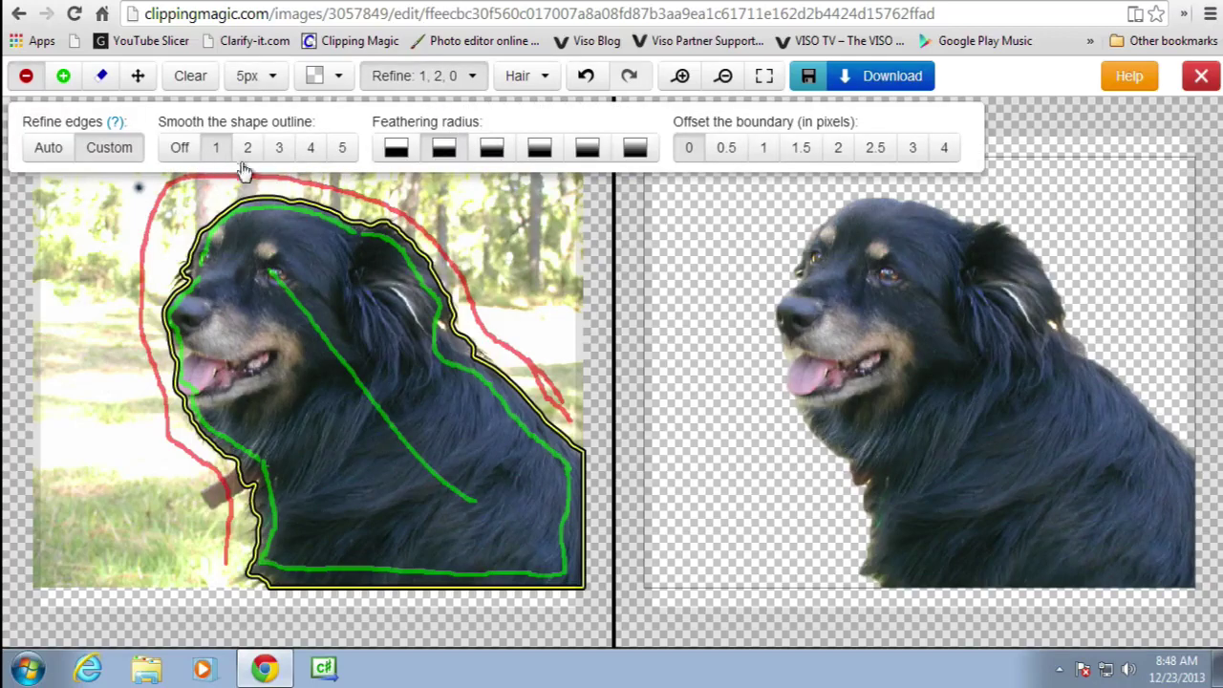
left_click(278, 153)
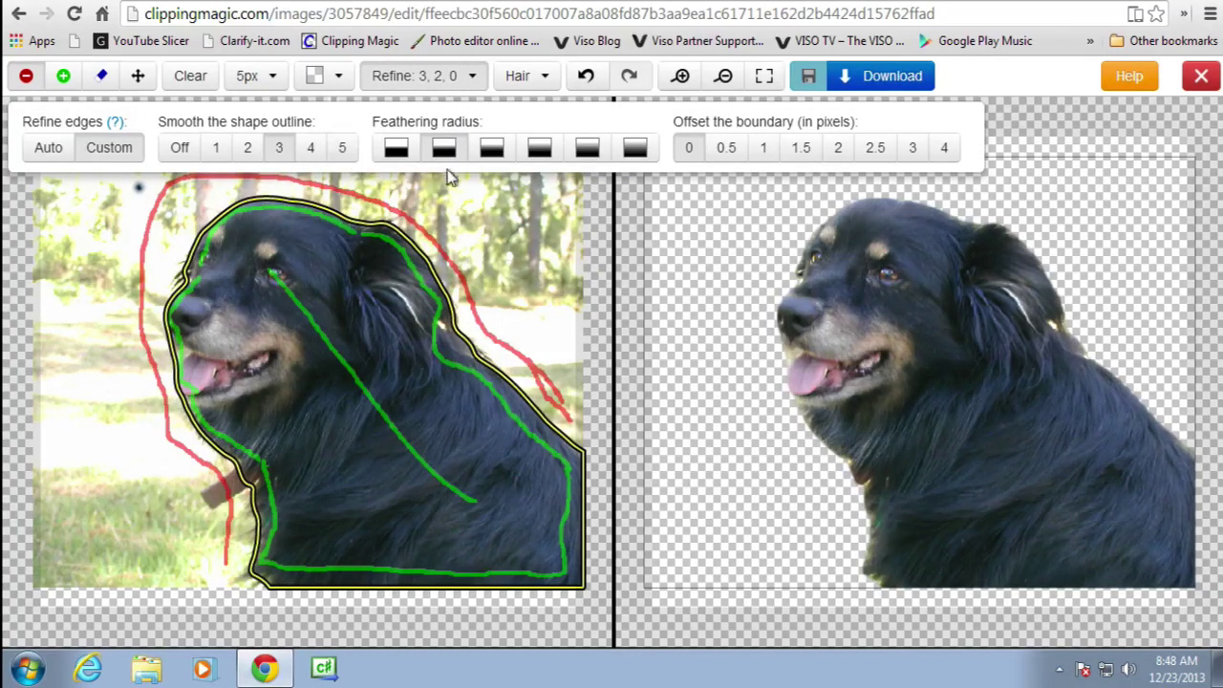
left_click(541, 153)
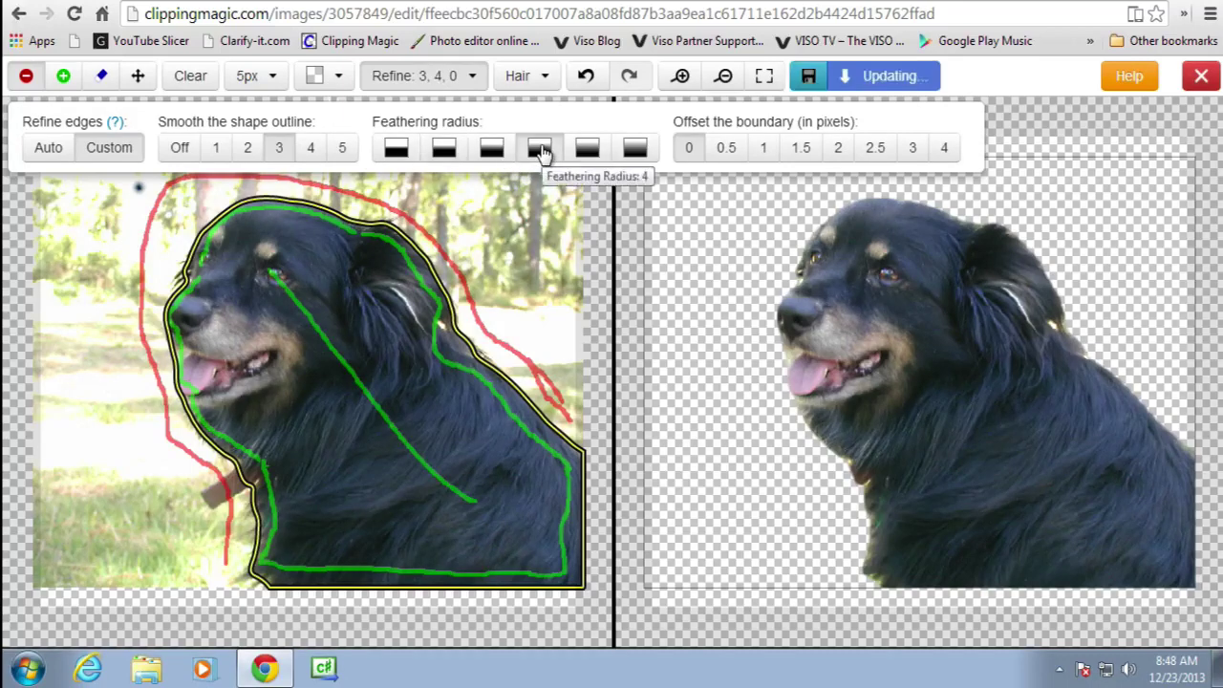
left_click(803, 153)
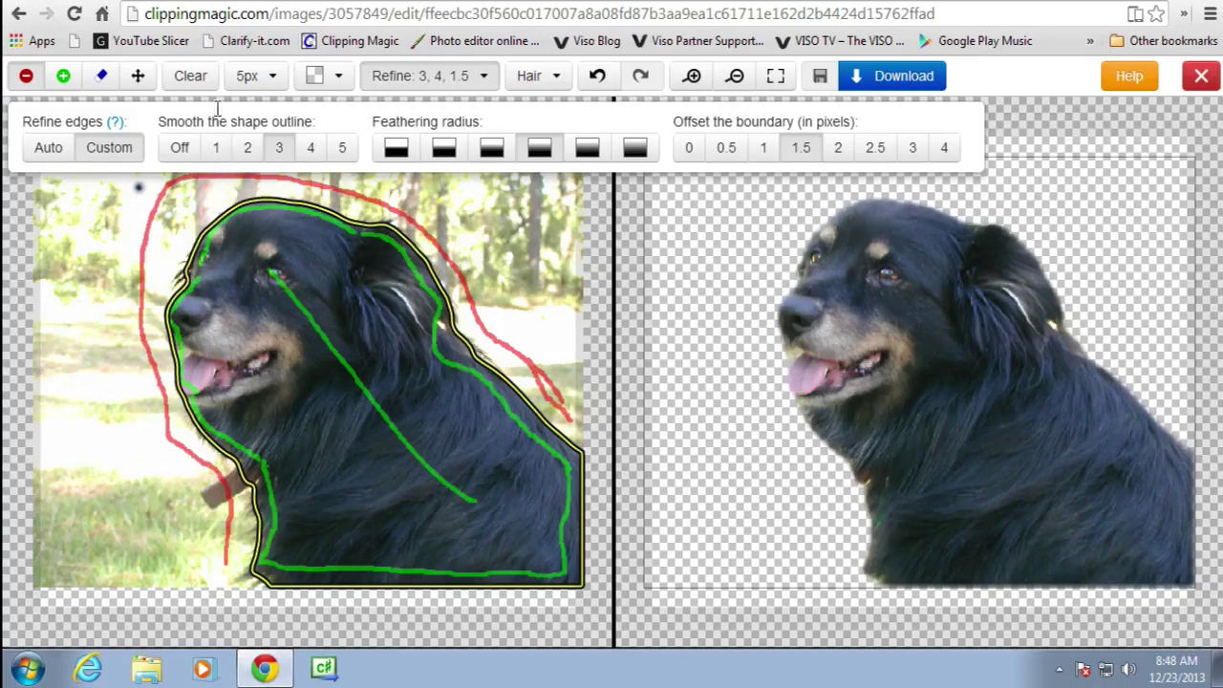
Step: Add small foreground marks on the fur above the dog's snout, at the ear tip and behind the neck
left_click(63, 75)
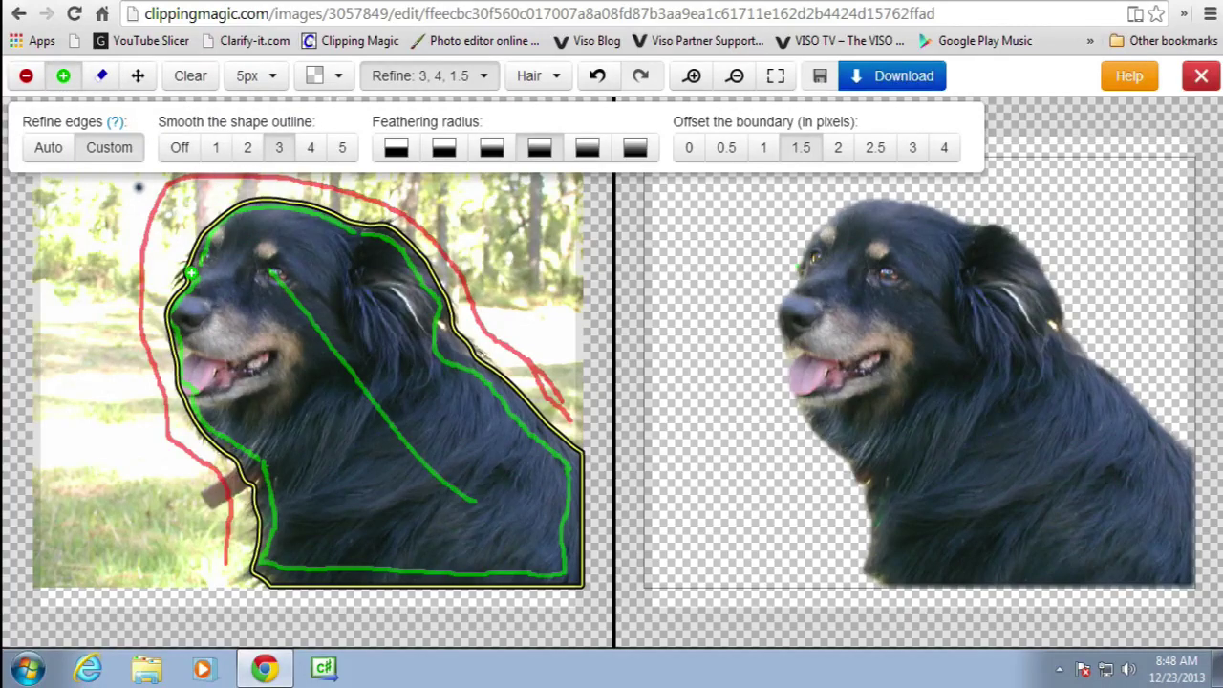
left_click(188, 275)
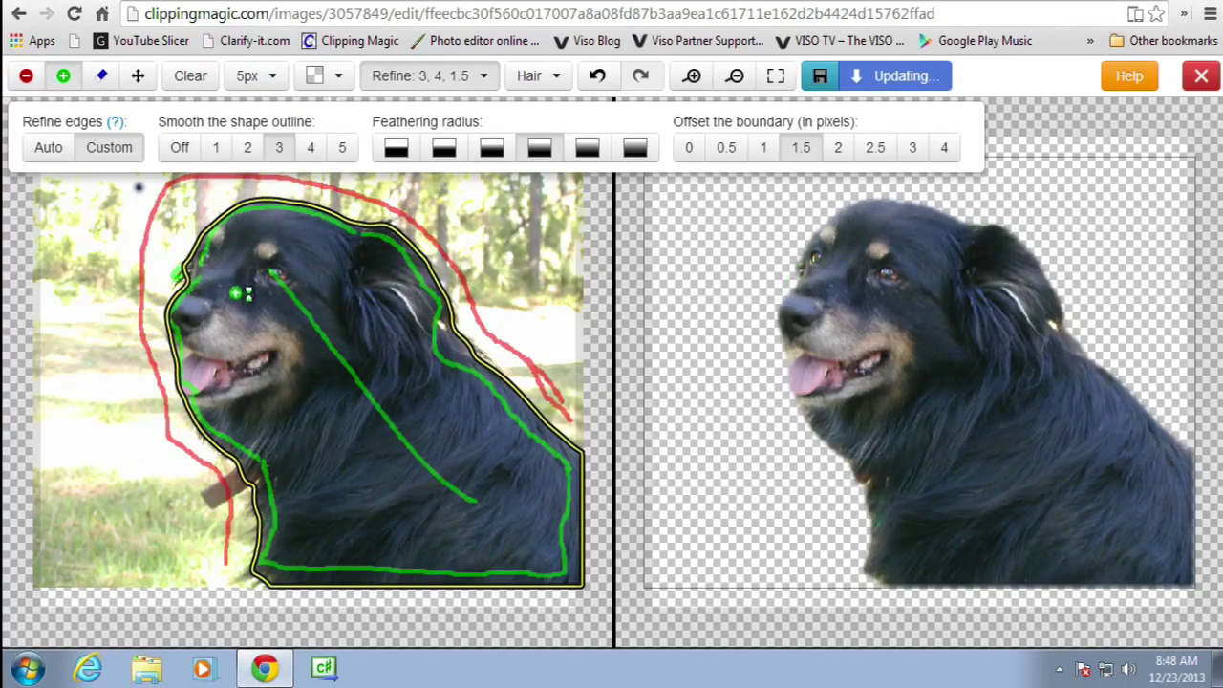
left_click(182, 282)
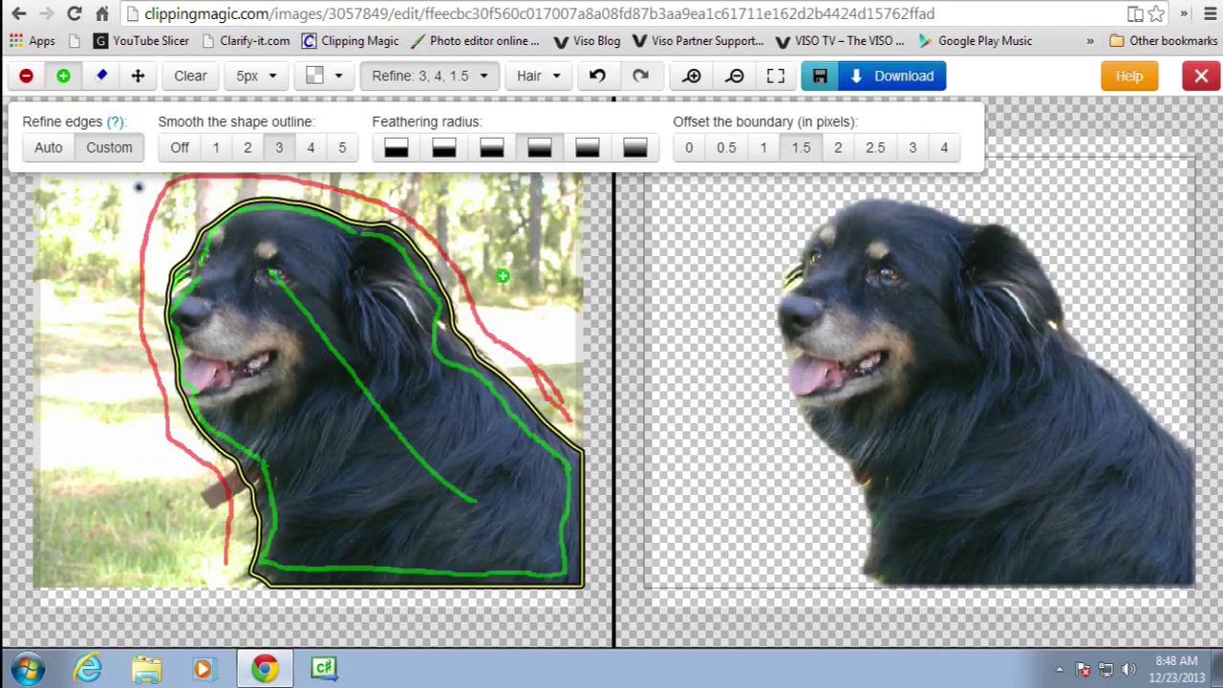
left_click(395, 223)
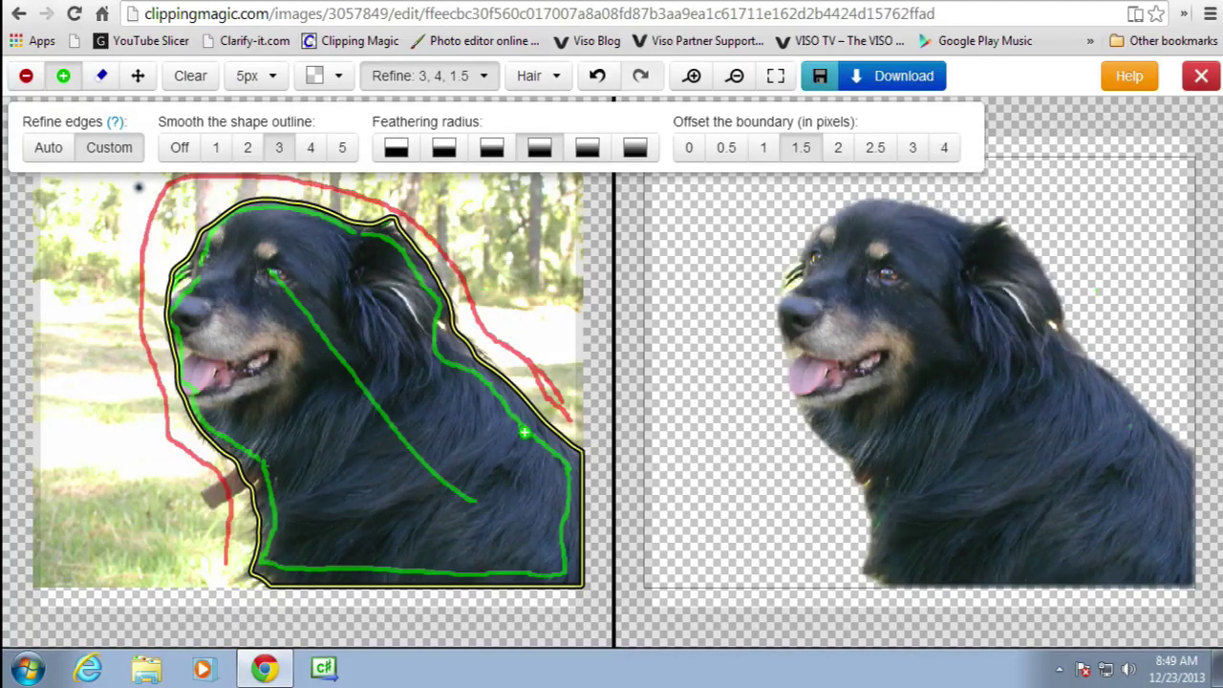
left_click(475, 344)
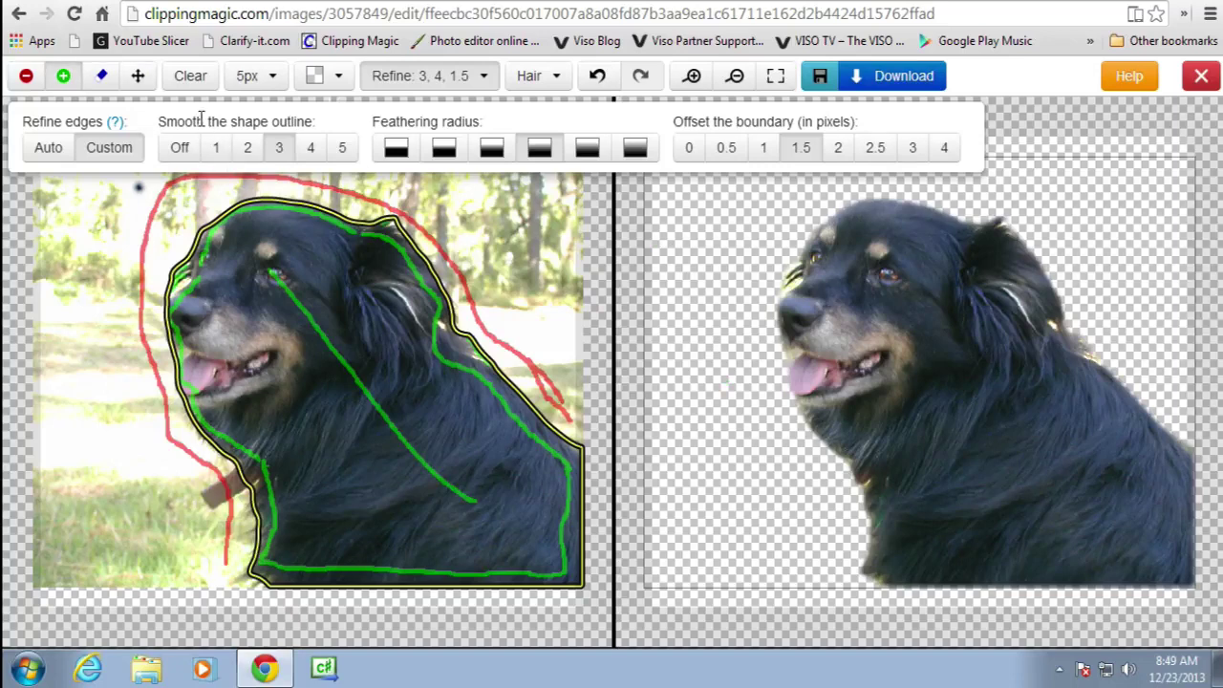
Step: Mark the patch behind the dog's neck as background and the fur at the lower front edge of its body as foreground
left_click(26, 76)
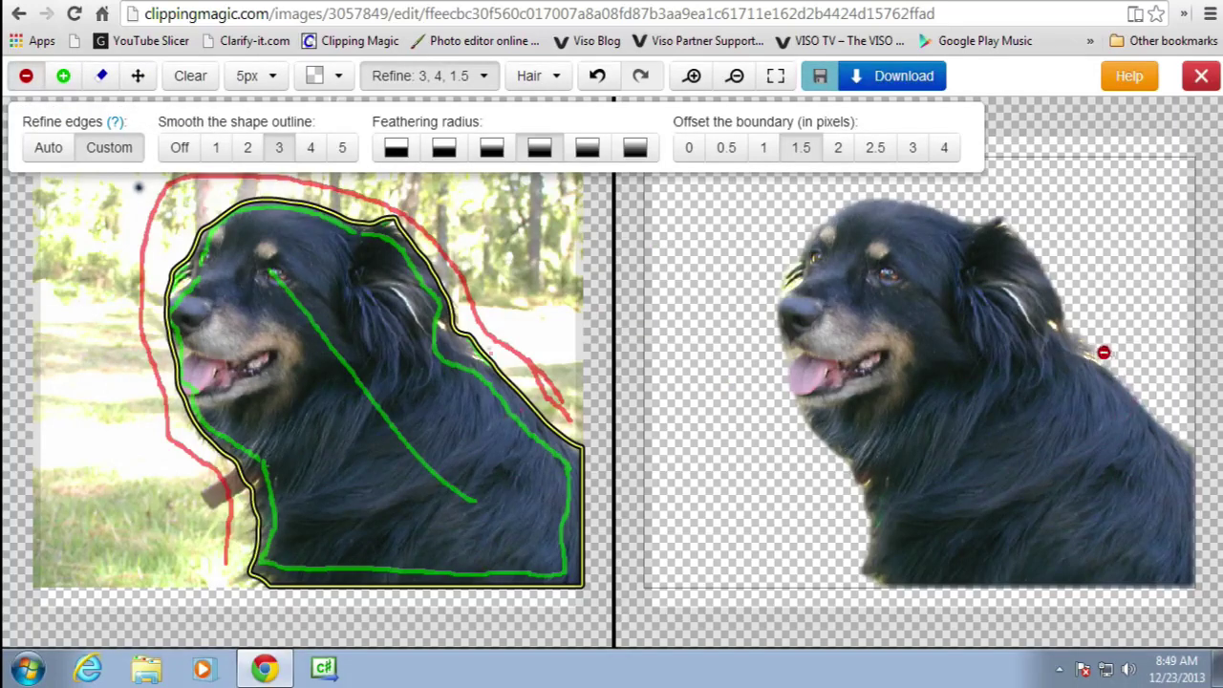
left_click_drag(1078, 331, 1086, 354)
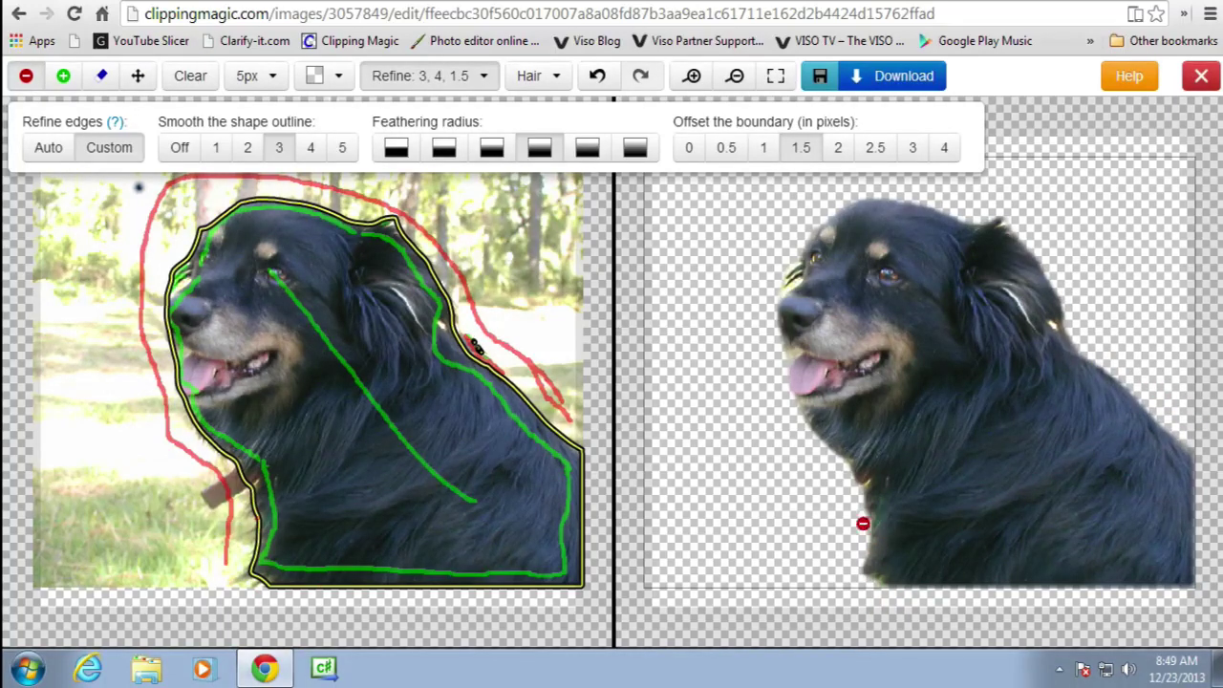
left_click(63, 76)
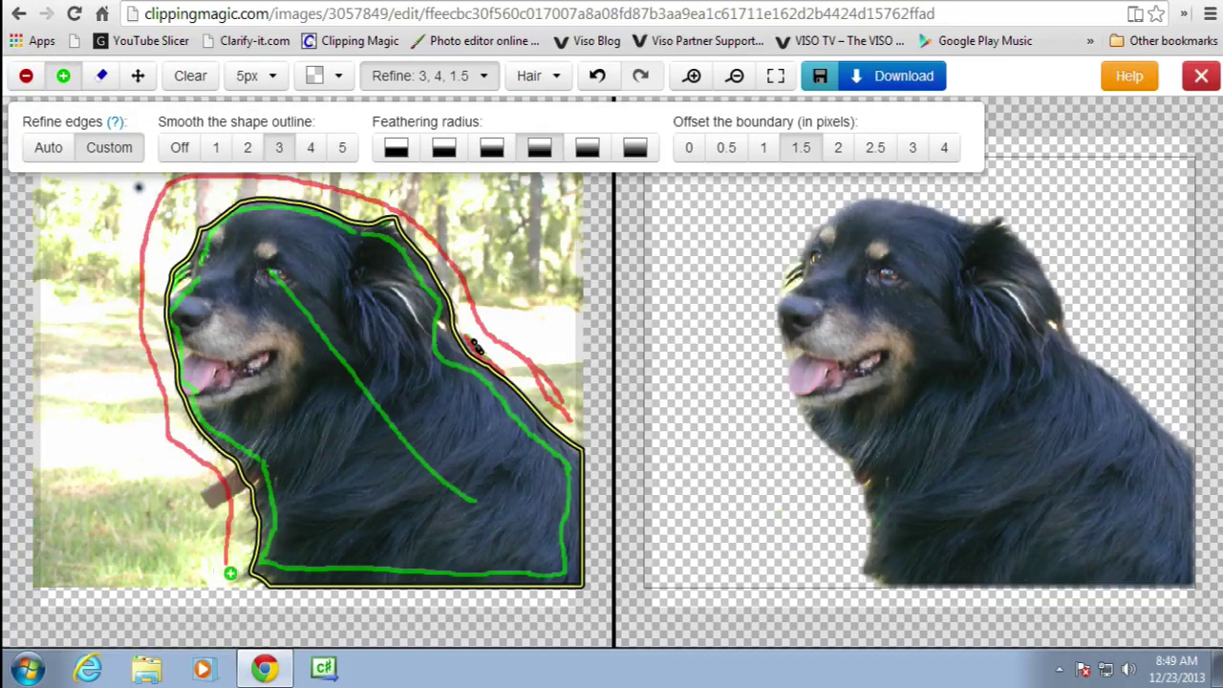
left_click_drag(259, 578, 238, 580)
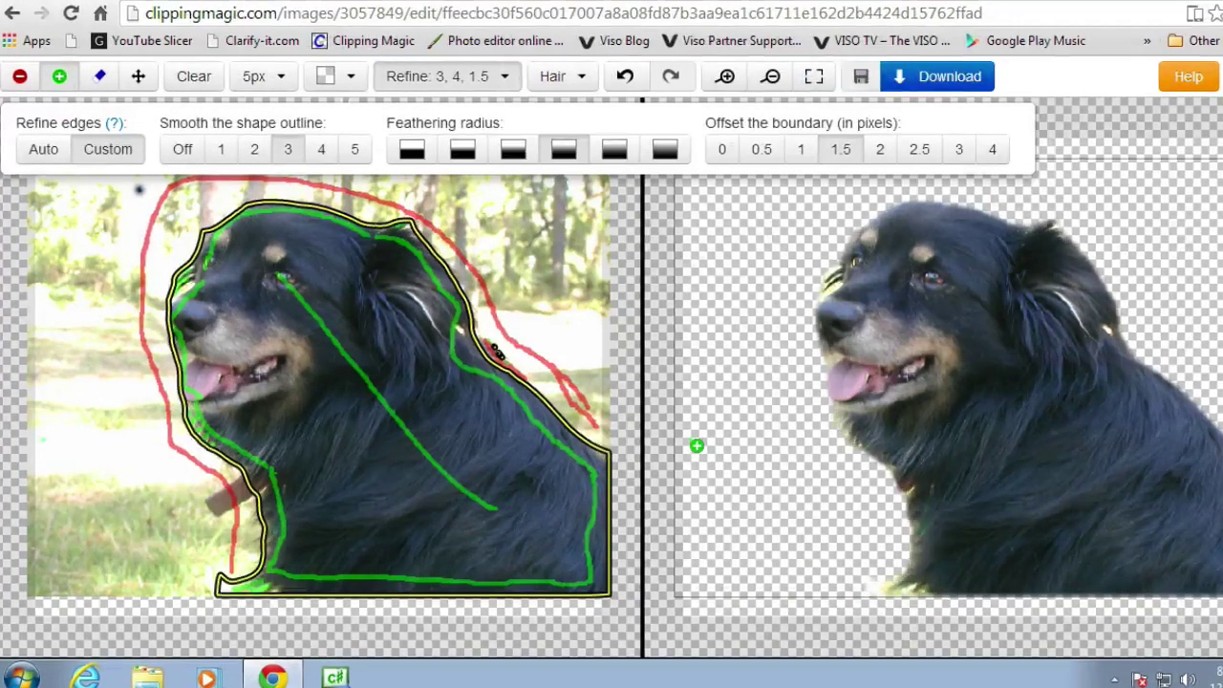
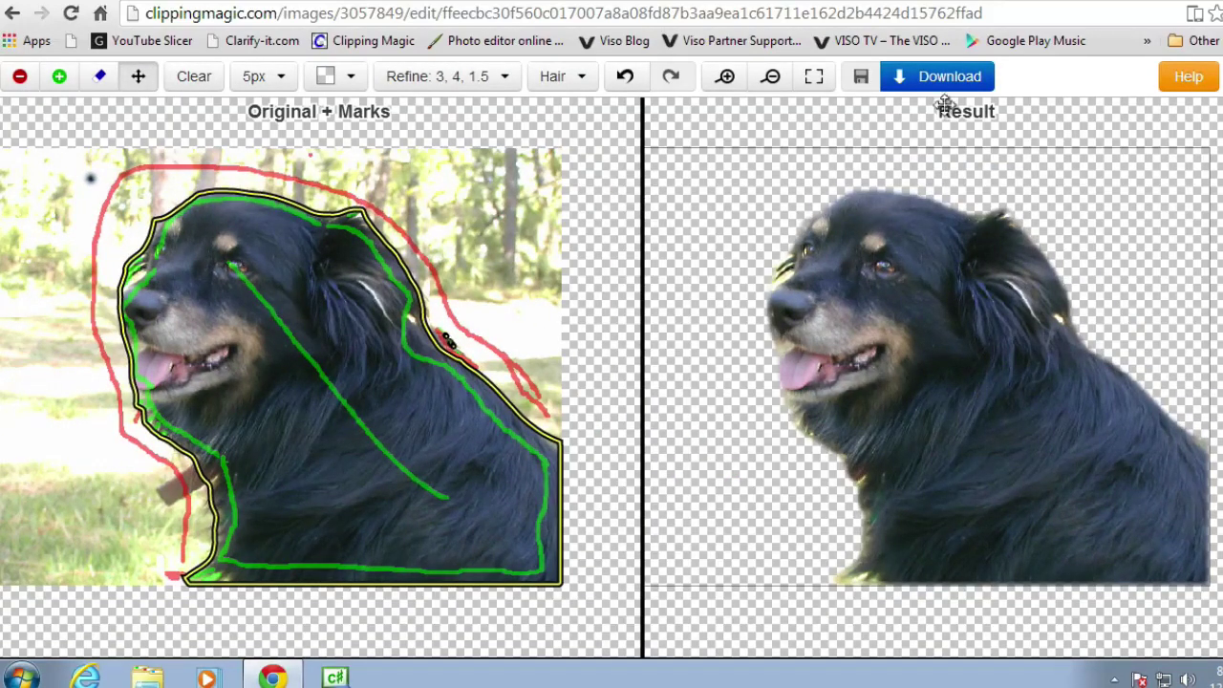
Step: Download the clipped result, rename the file in the Downloads folder as doggy transparent, and close the folder window
left_click(919, 76)
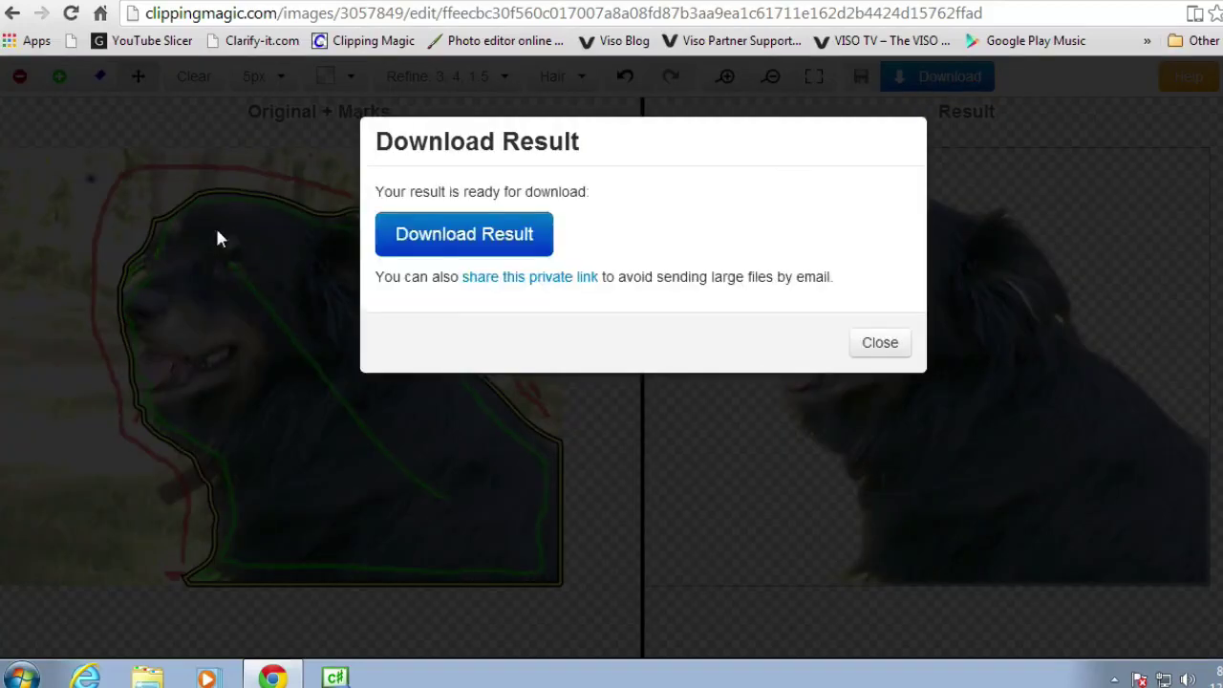
left_click(406, 244)
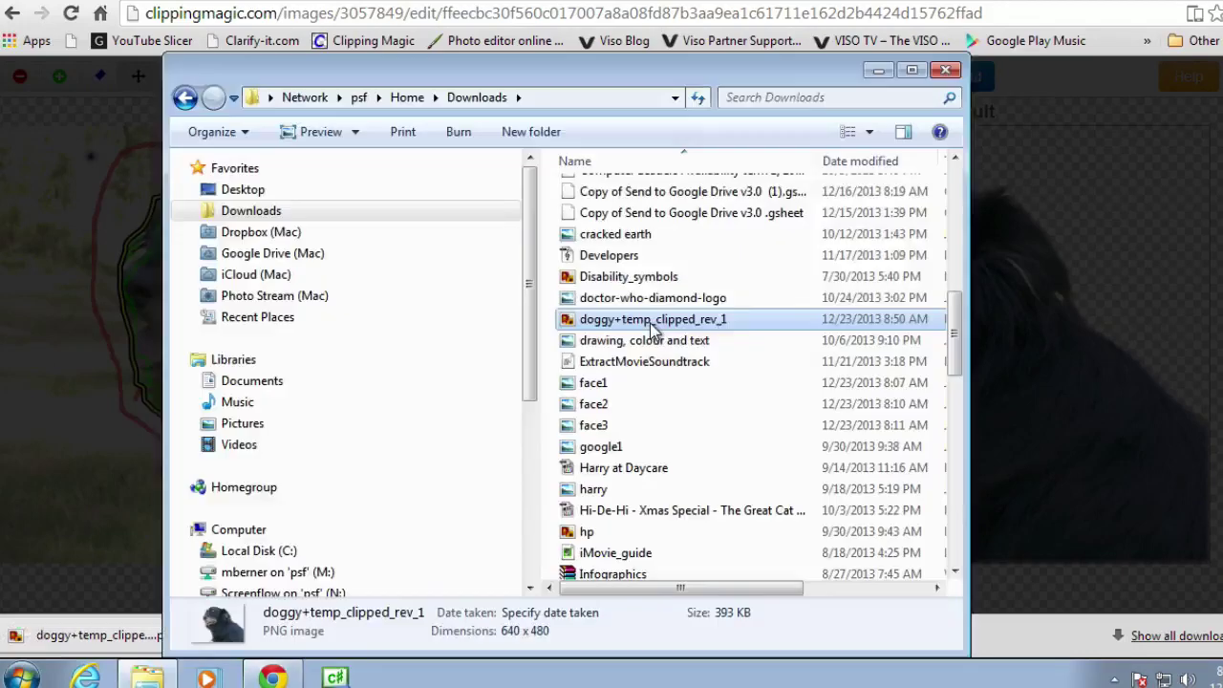
left_click(653, 321)
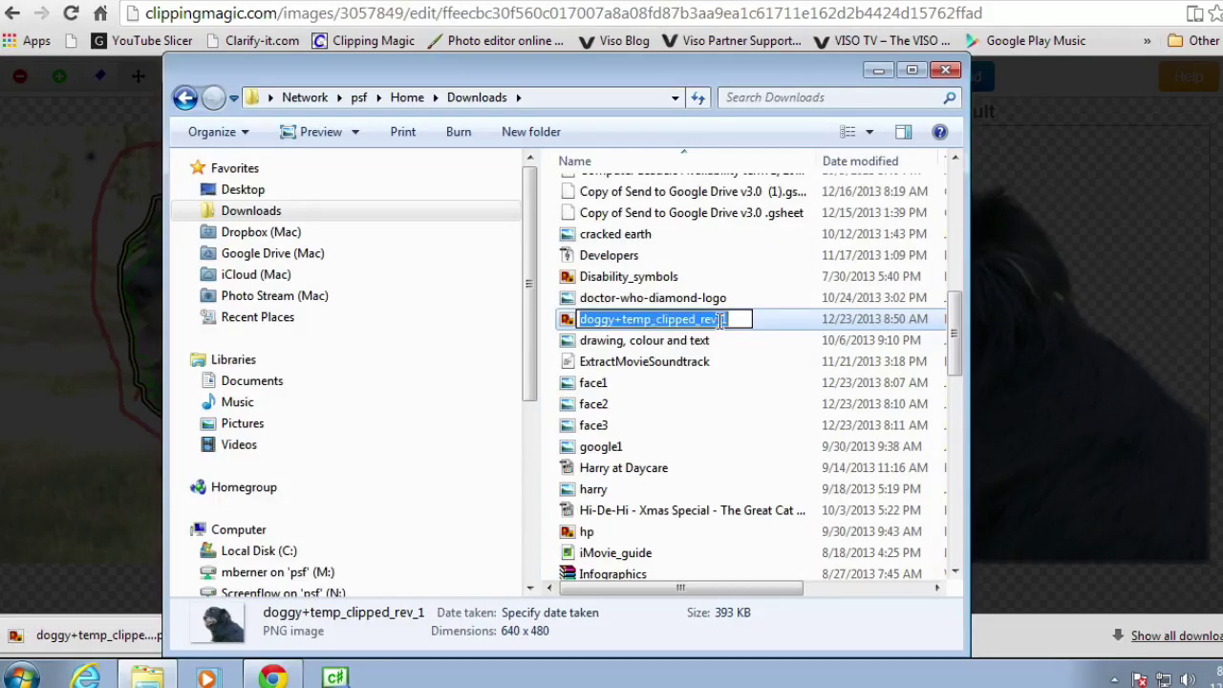
type("do")
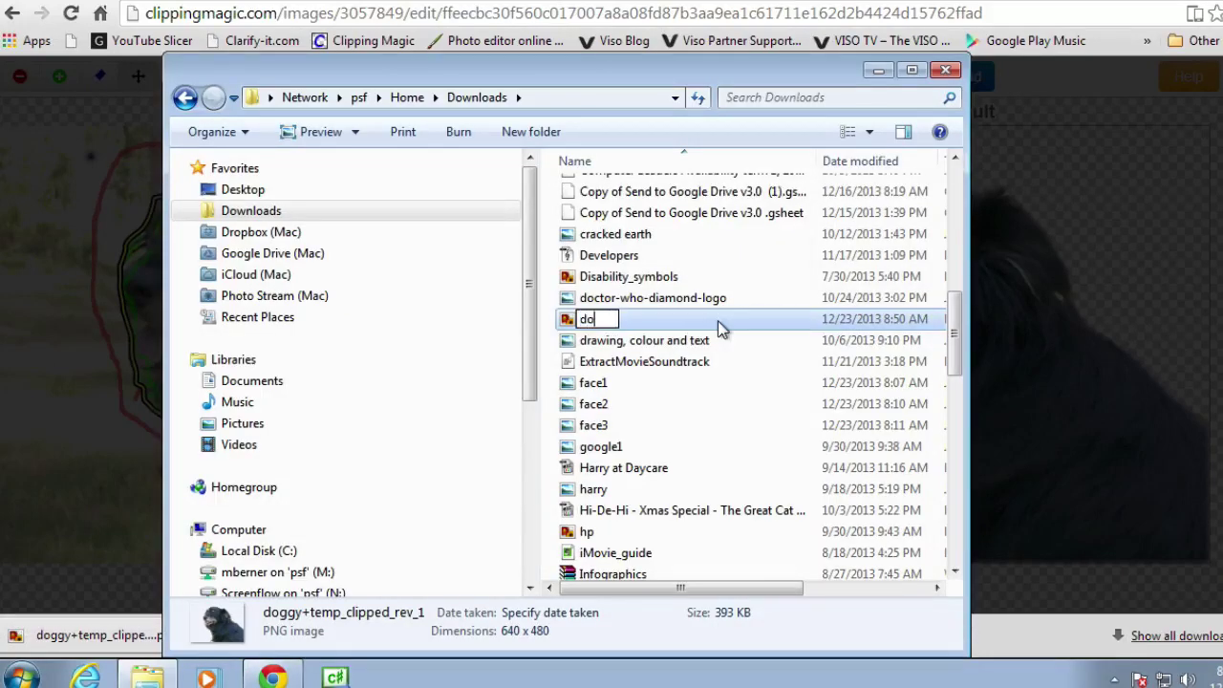
type("ggy transparent")
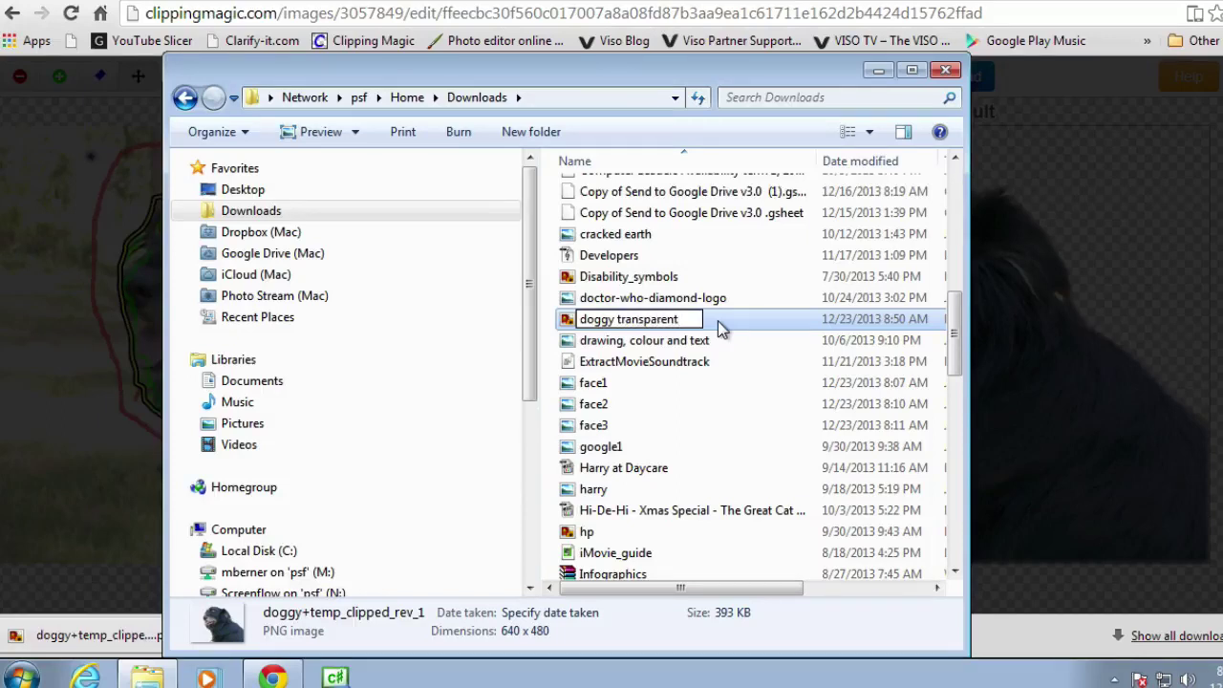
key("Return")
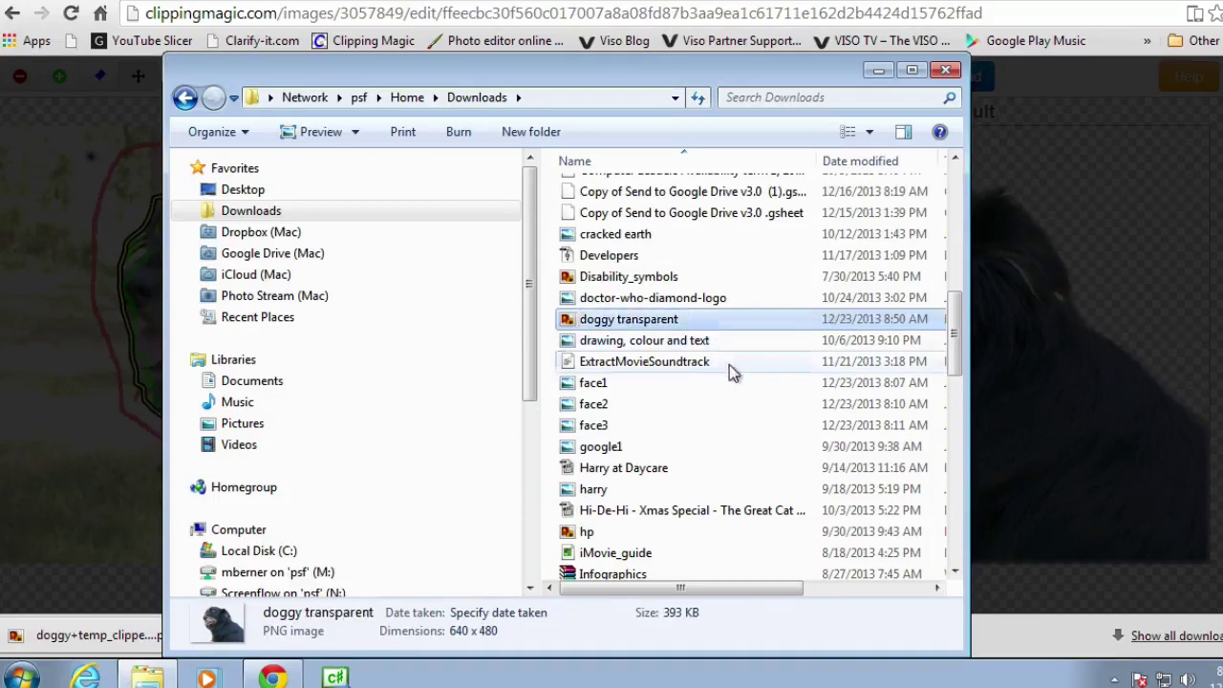
left_click(721, 361)
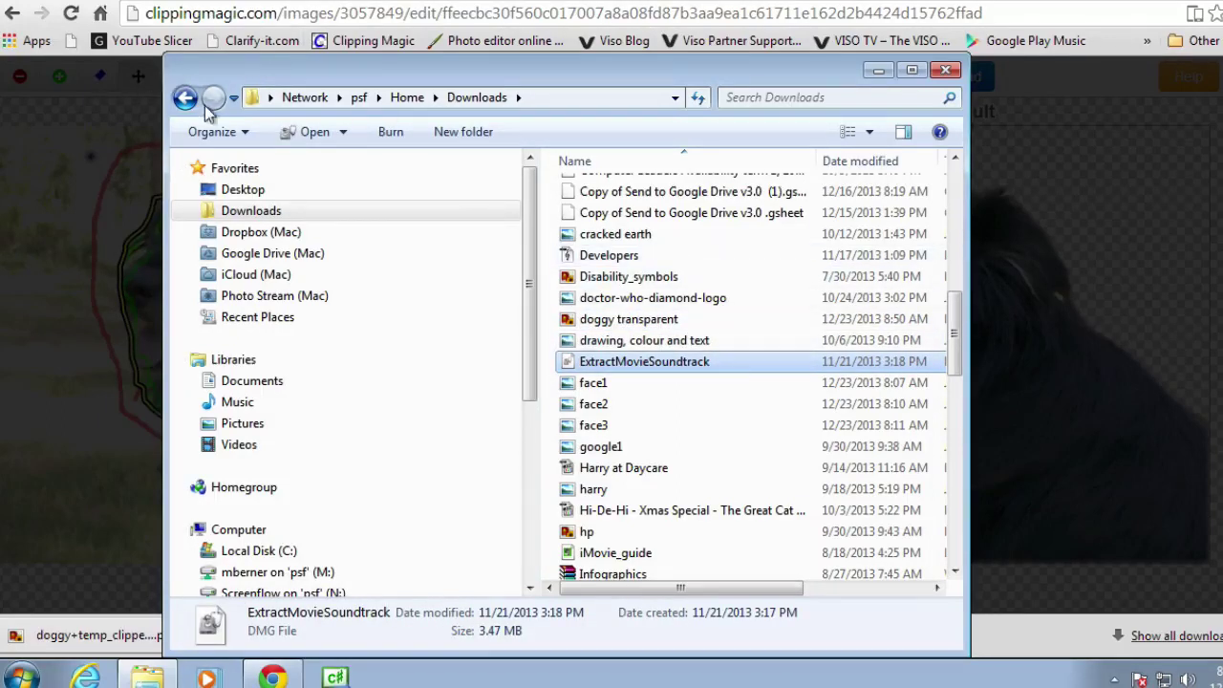
left_click(945, 70)
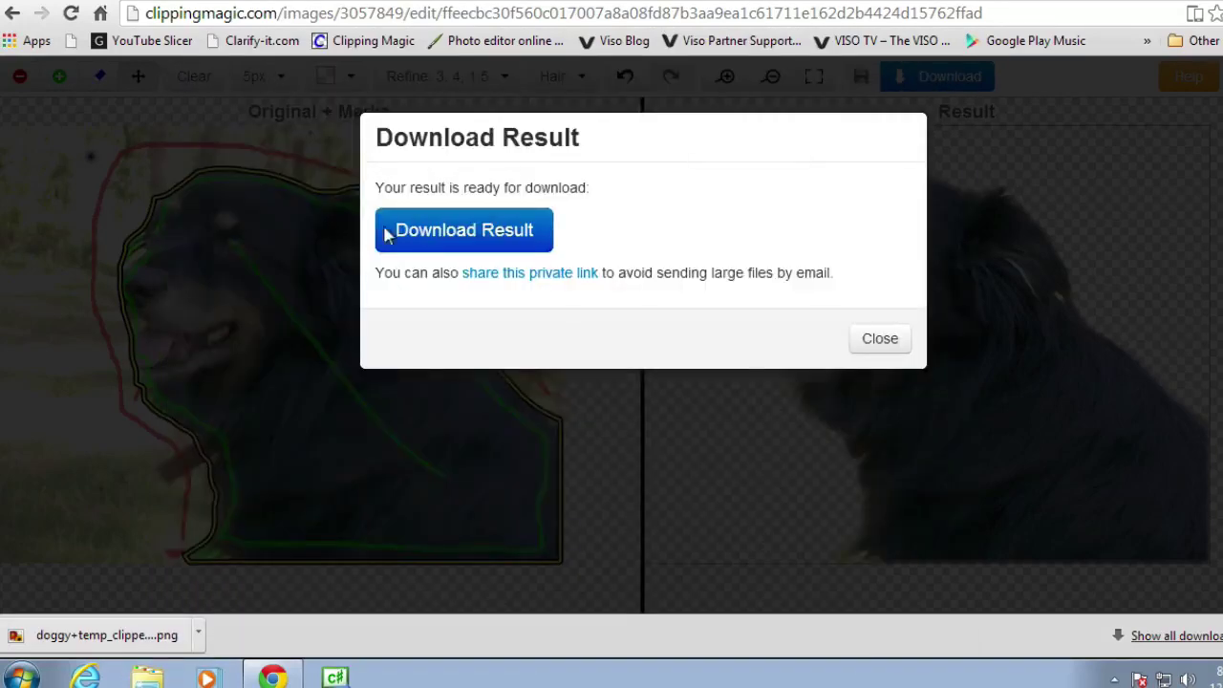
Step: Switch to Pixlr, close the doggy temp image without saving, and open the grove of trees photo
key("ctrl+Tab")
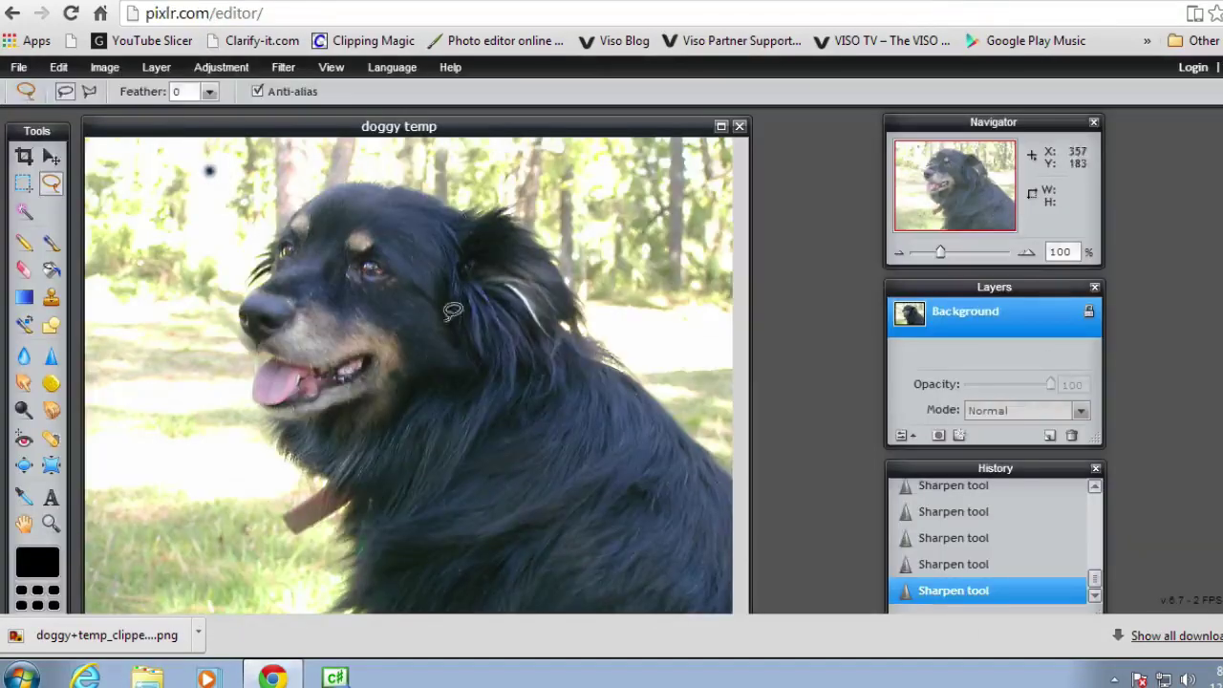
left_click(738, 126)
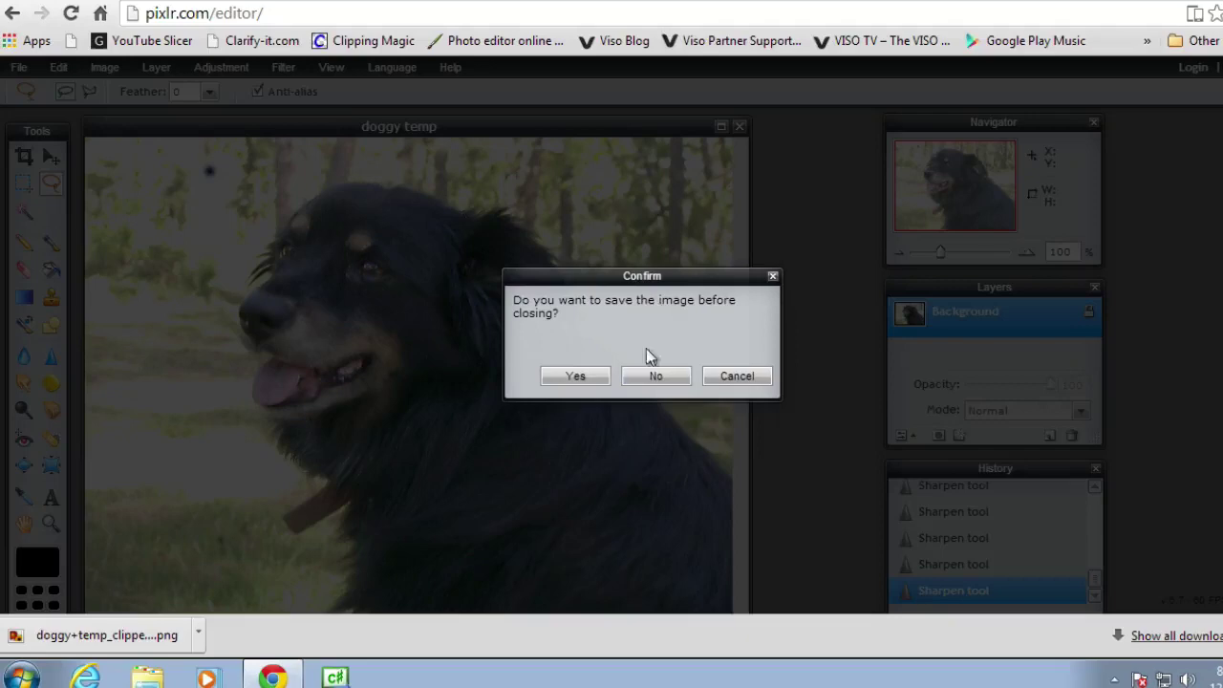
left_click(646, 377)
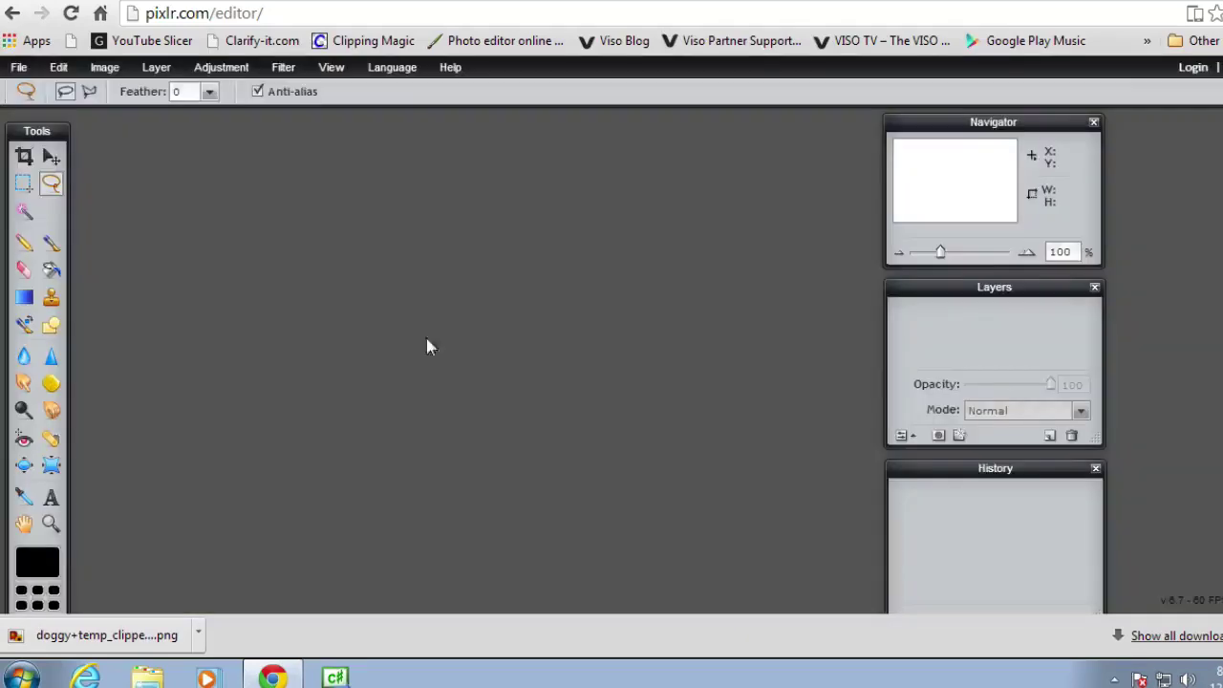
left_click(18, 67)
left_click(38, 109)
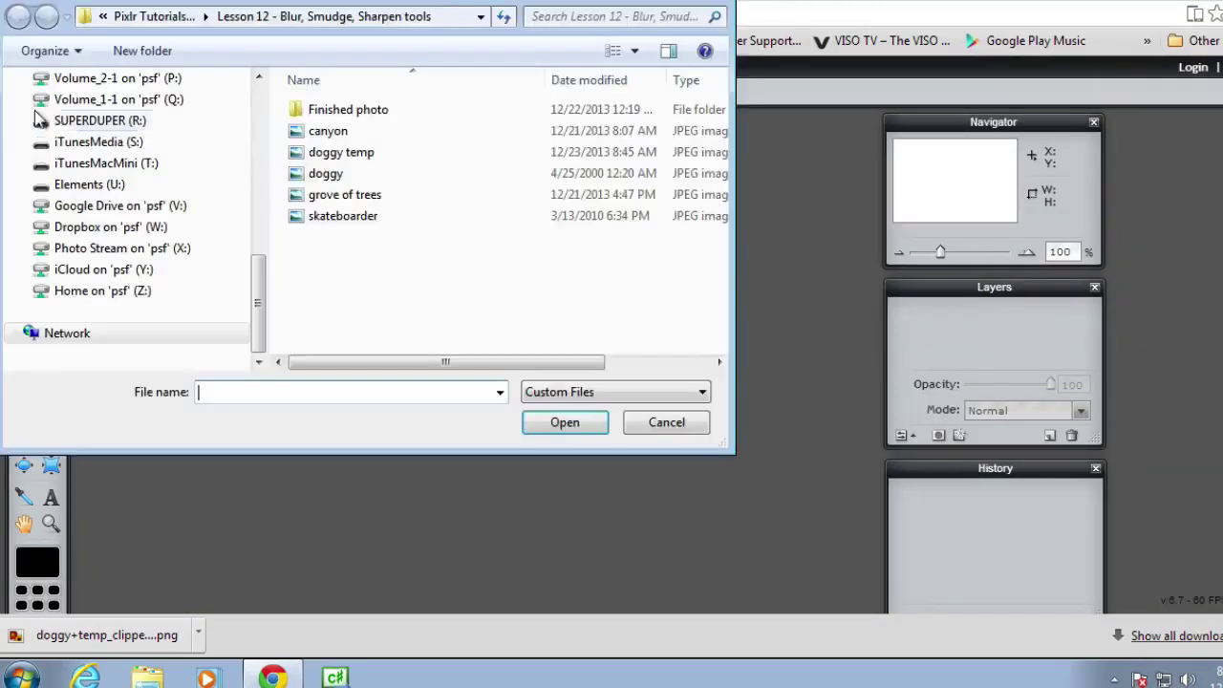
double_click(342, 195)
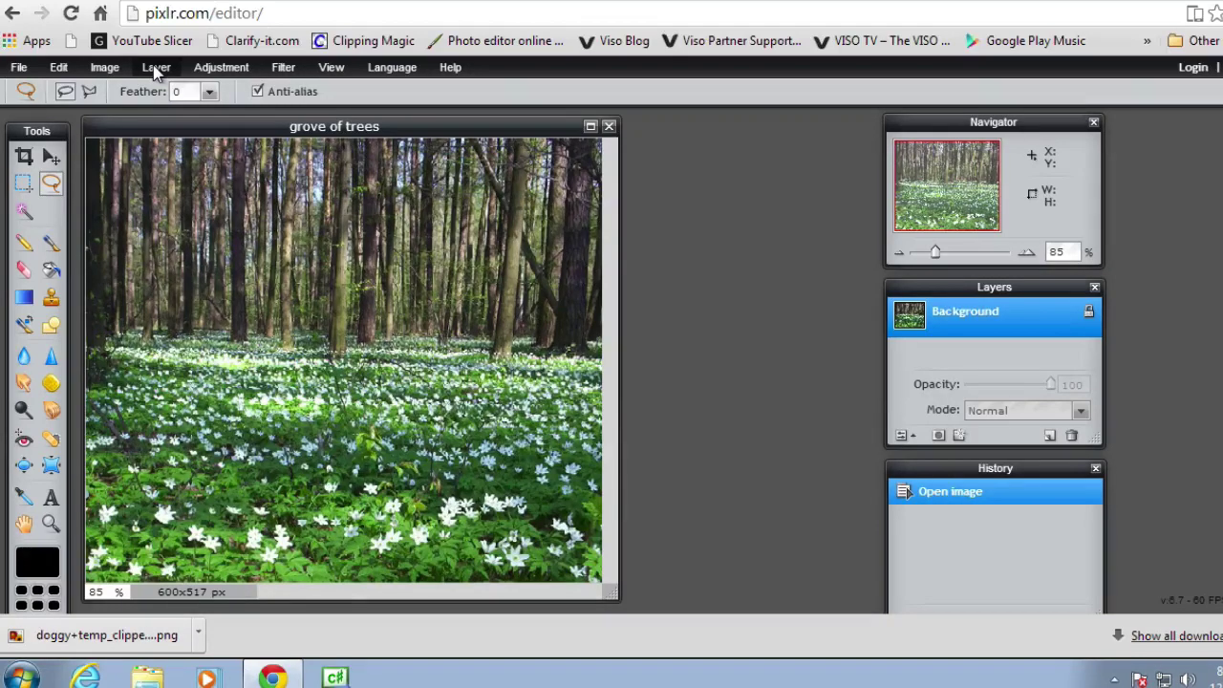
Step: Duplicate the grove's background layer and add the doggy transparent image as a new layer above it
right_click(1052, 325)
left_click(830, 241)
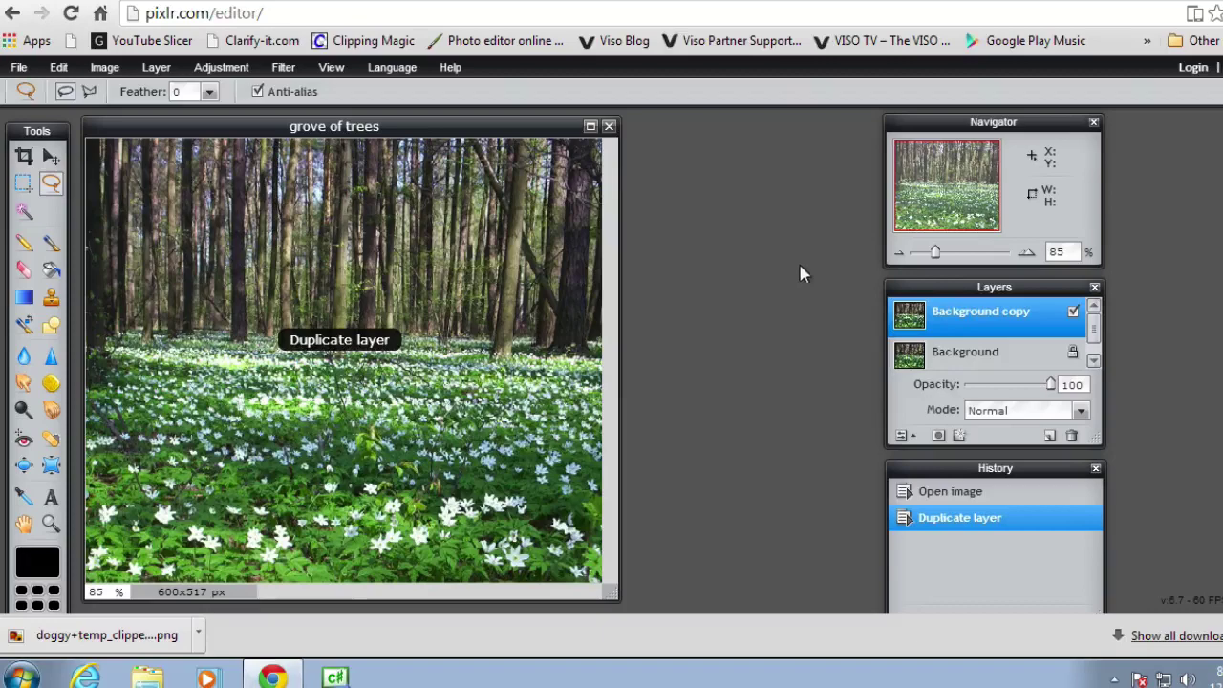
left_click(155, 69)
left_click(191, 153)
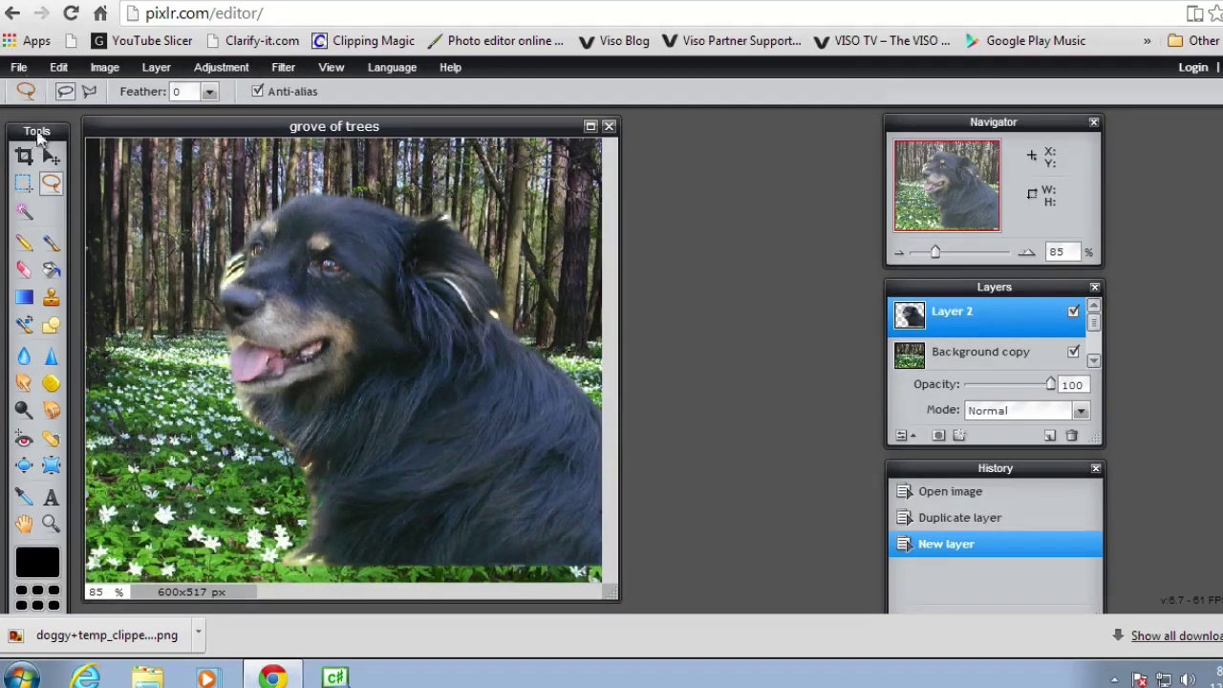
Step: Scale the dog layer down to roughly half its size with Free transform, place it in the grove's lower-right corner, and apply the change
left_click(50, 155)
left_click_drag(381, 399, 418, 437)
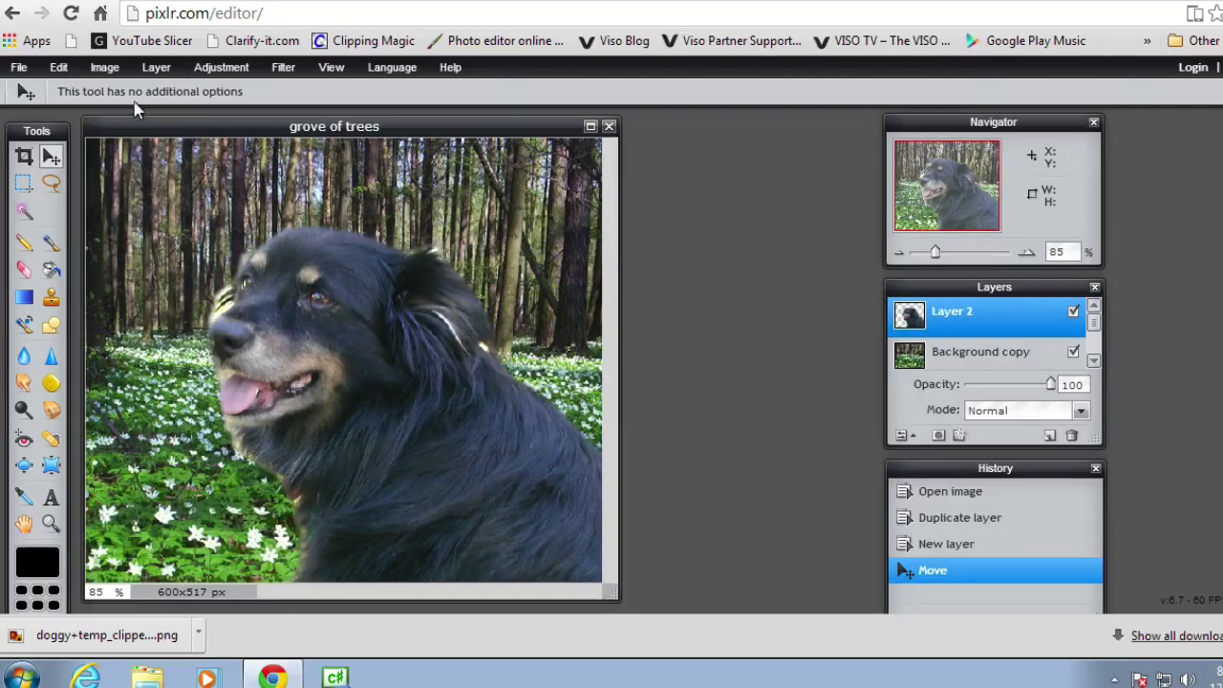
left_click(58, 66)
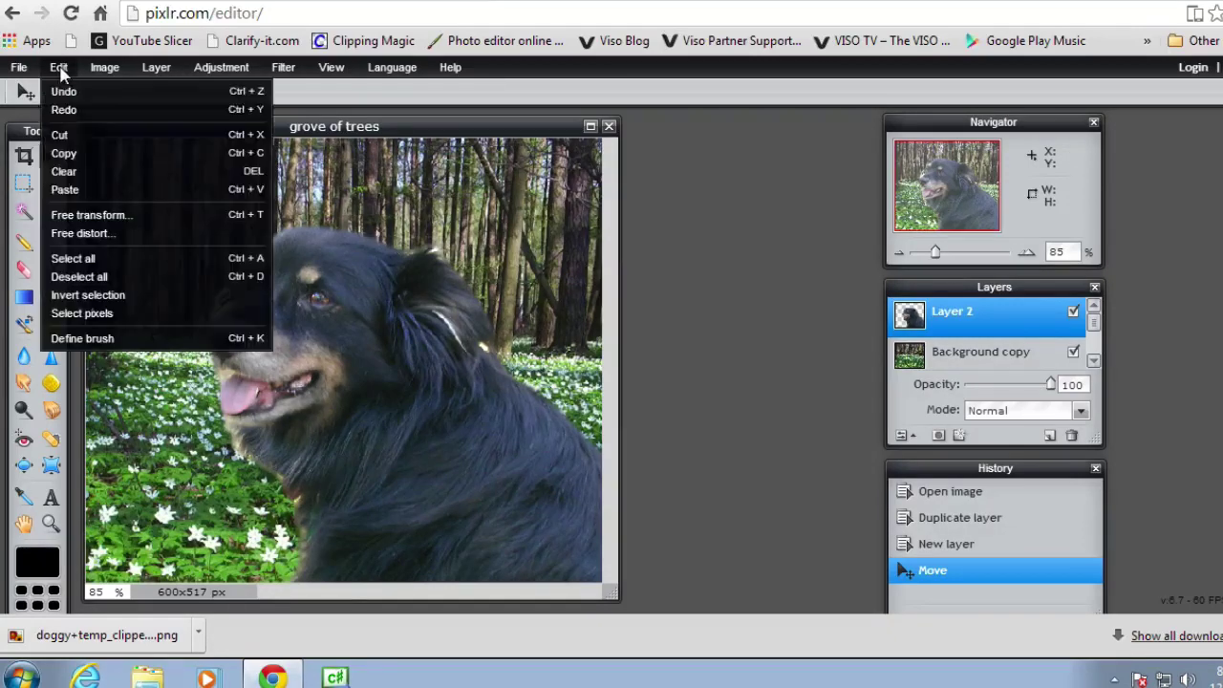
left_click(81, 188)
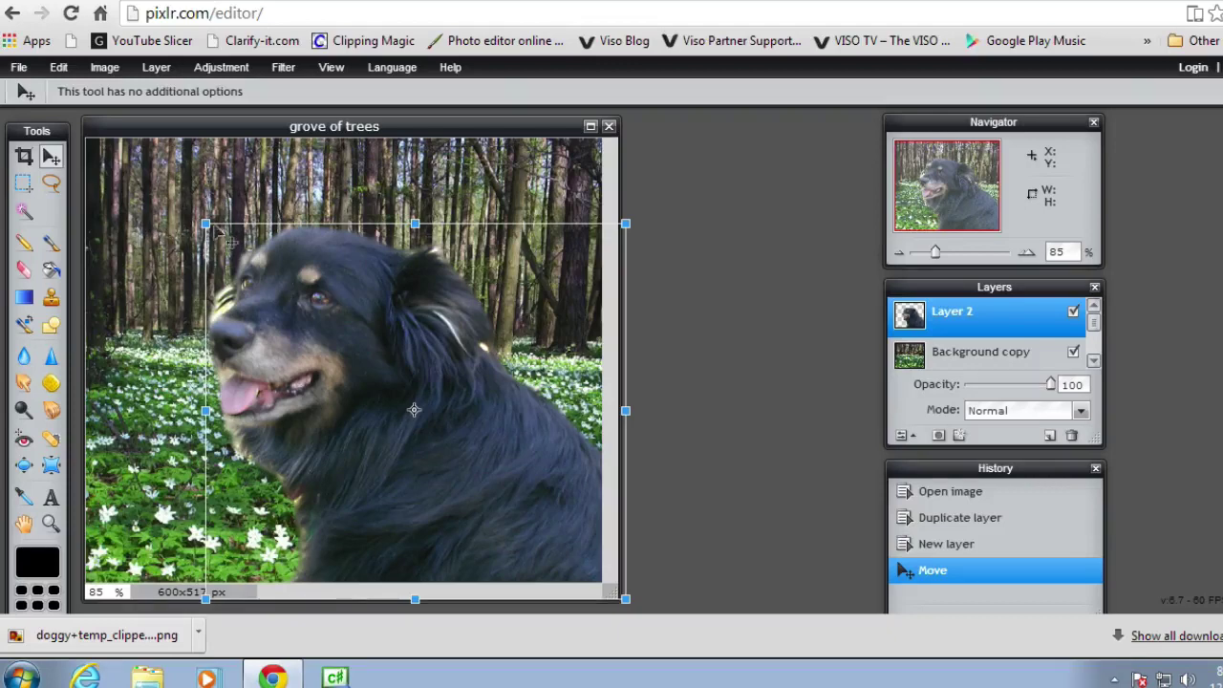
left_click_drag(206, 224, 310, 297)
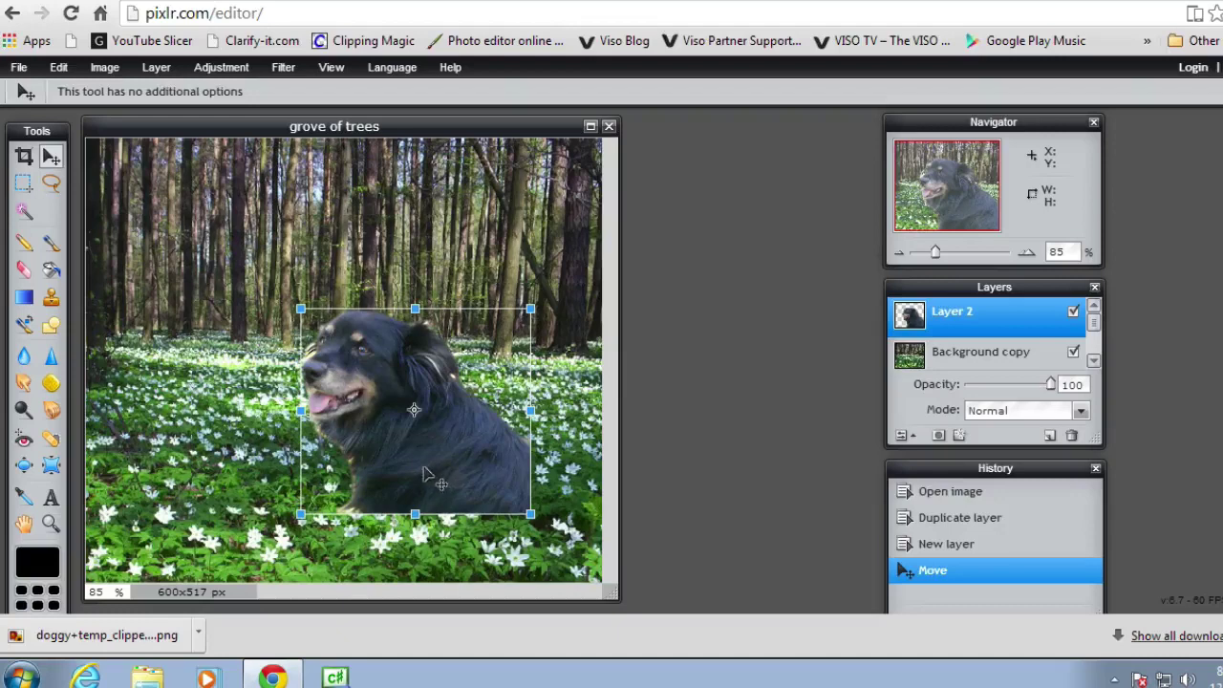
left_click_drag(426, 467, 489, 527)
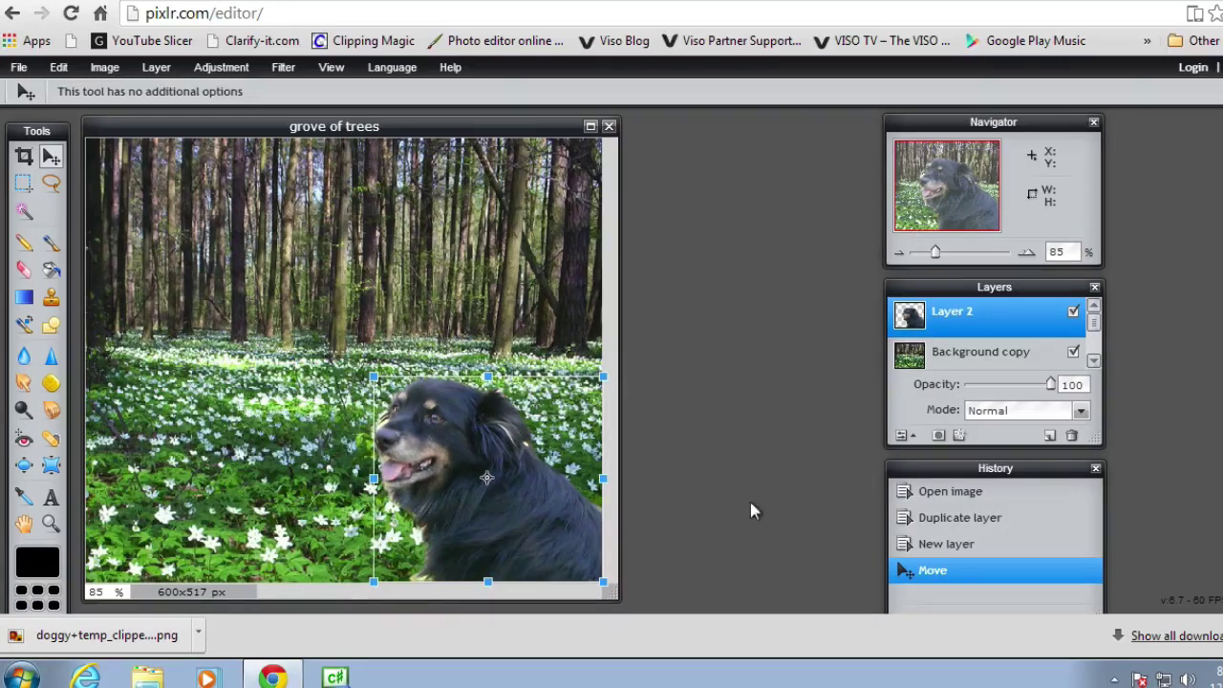
left_click(290, 463)
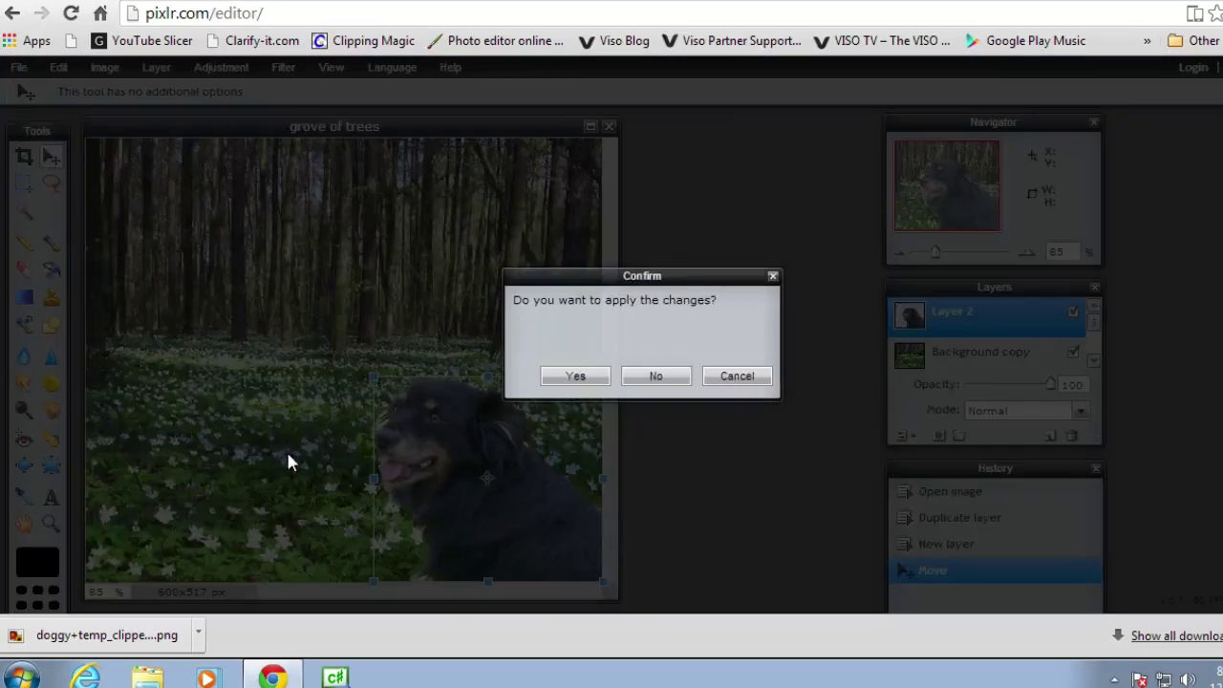
left_click(574, 377)
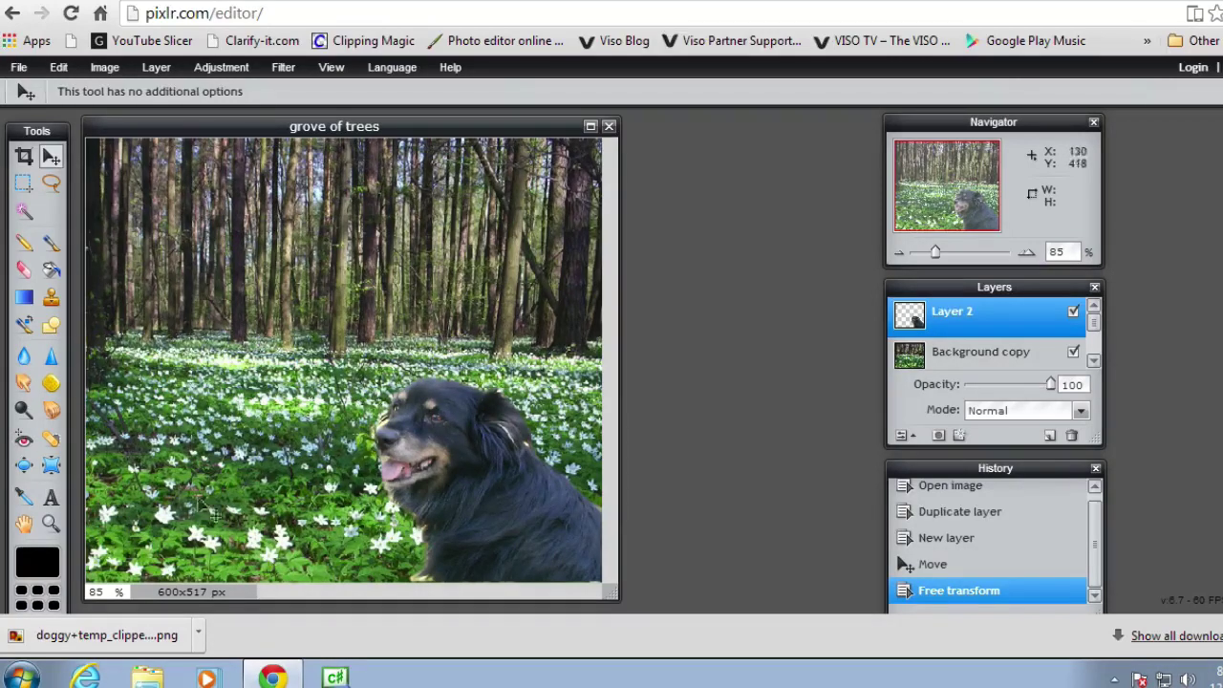
Step: Erase the stray leftover pixels in front of the dog's nose and at the lower front edge of its body
left_click(25, 270)
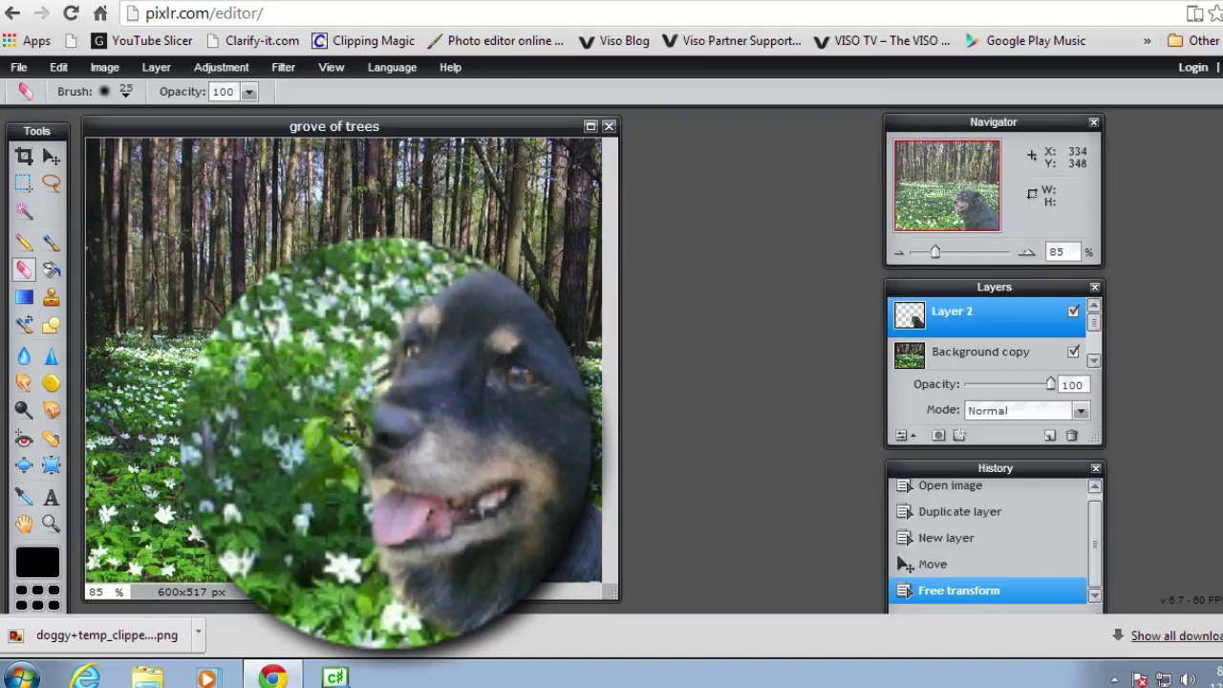
left_click(326, 286)
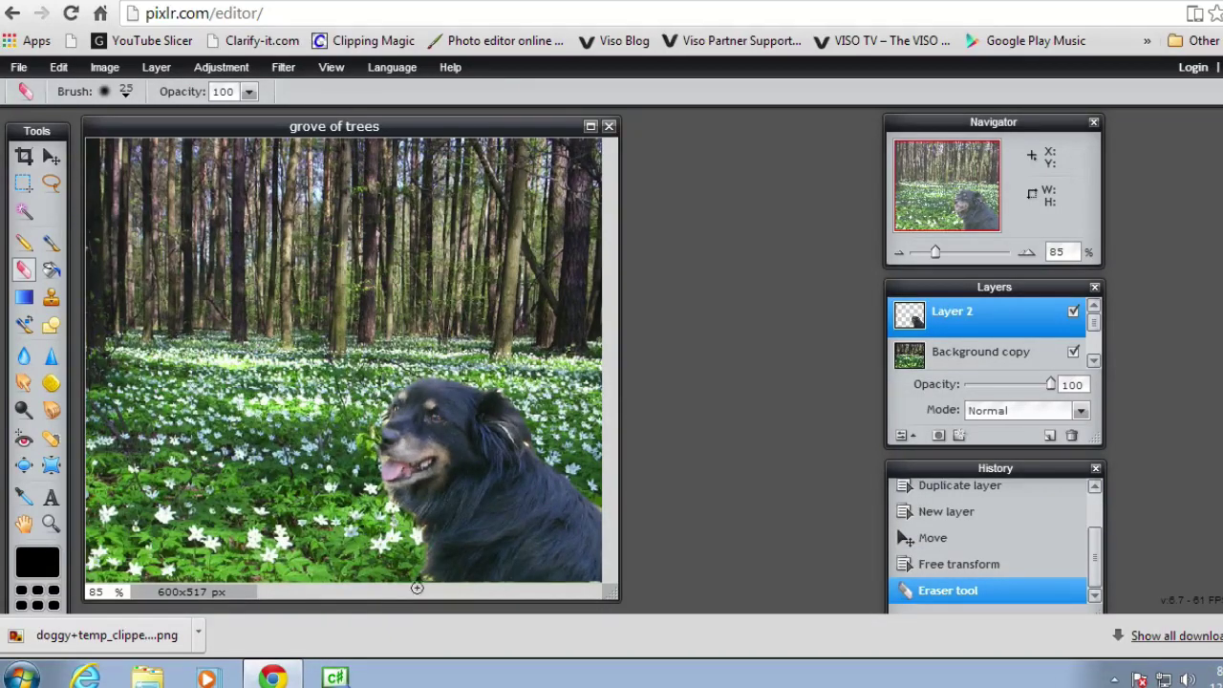
left_click(417, 587)
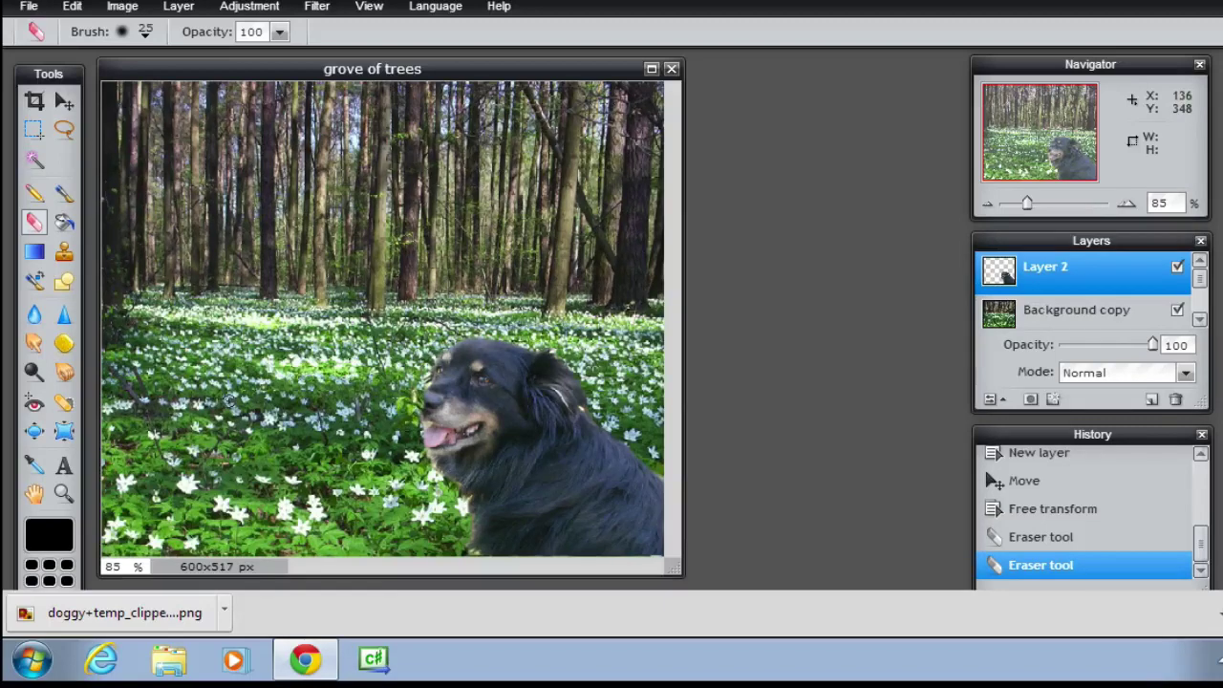
Step: Blur the flowery ground on the Background copy layer with a soft 200-size brush at strength 100
left_click(1055, 319)
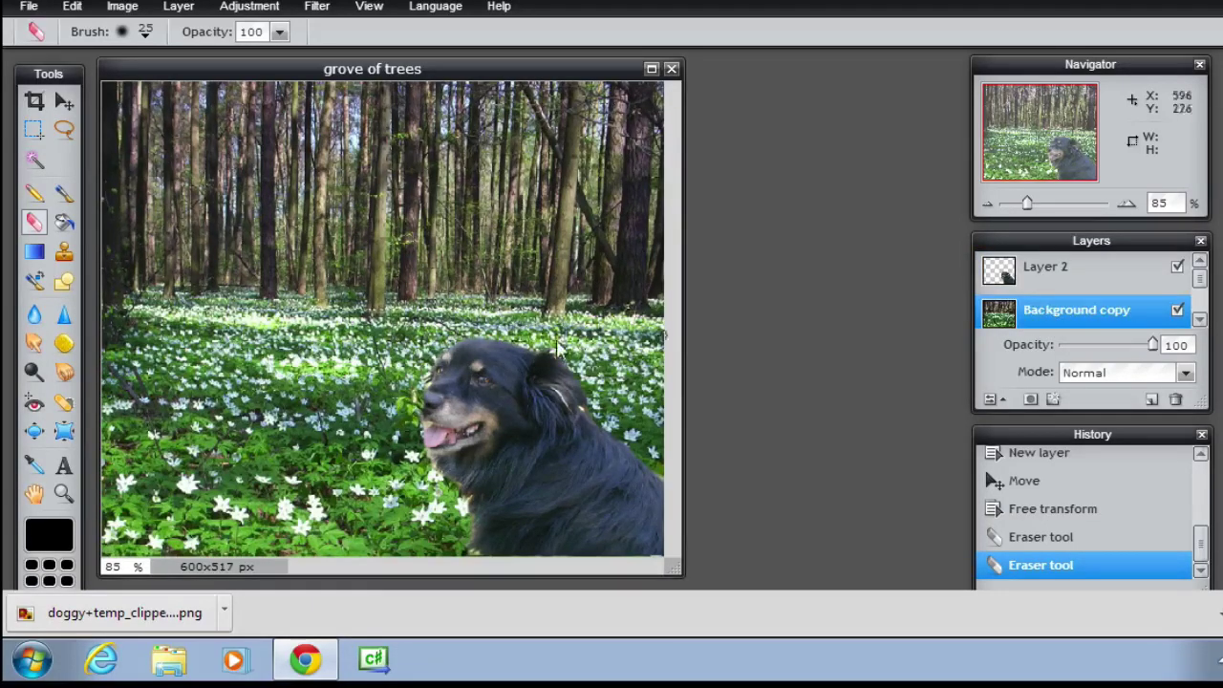
left_click(36, 316)
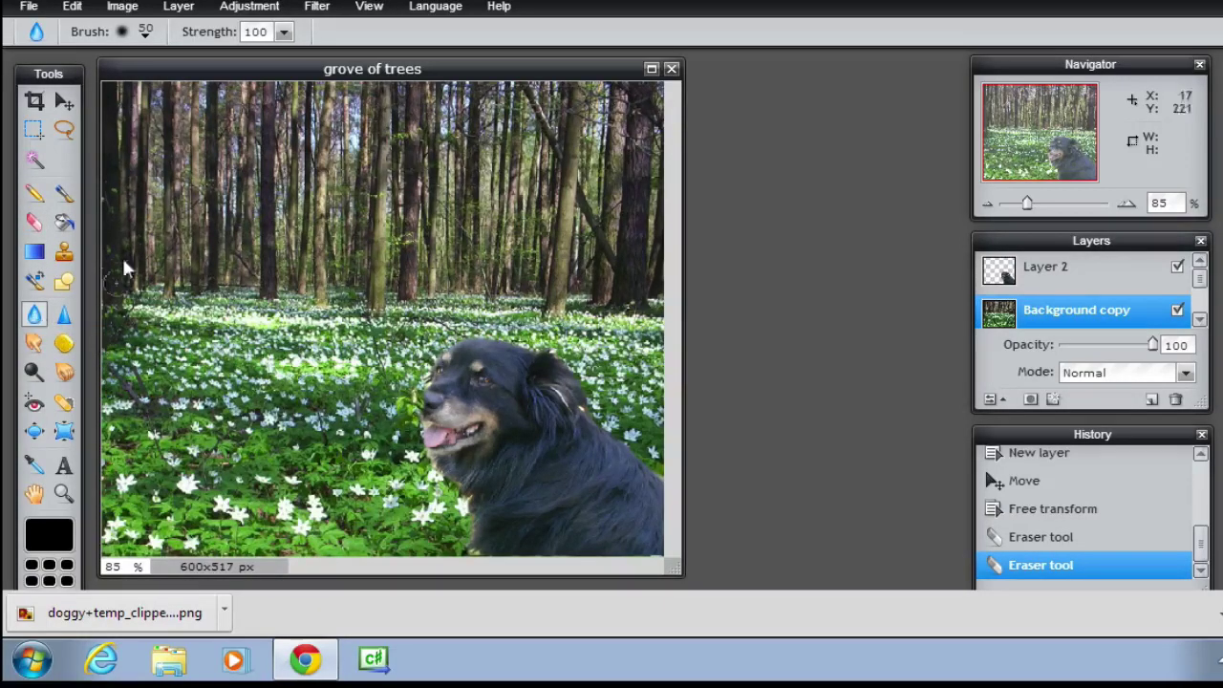
left_click(146, 39)
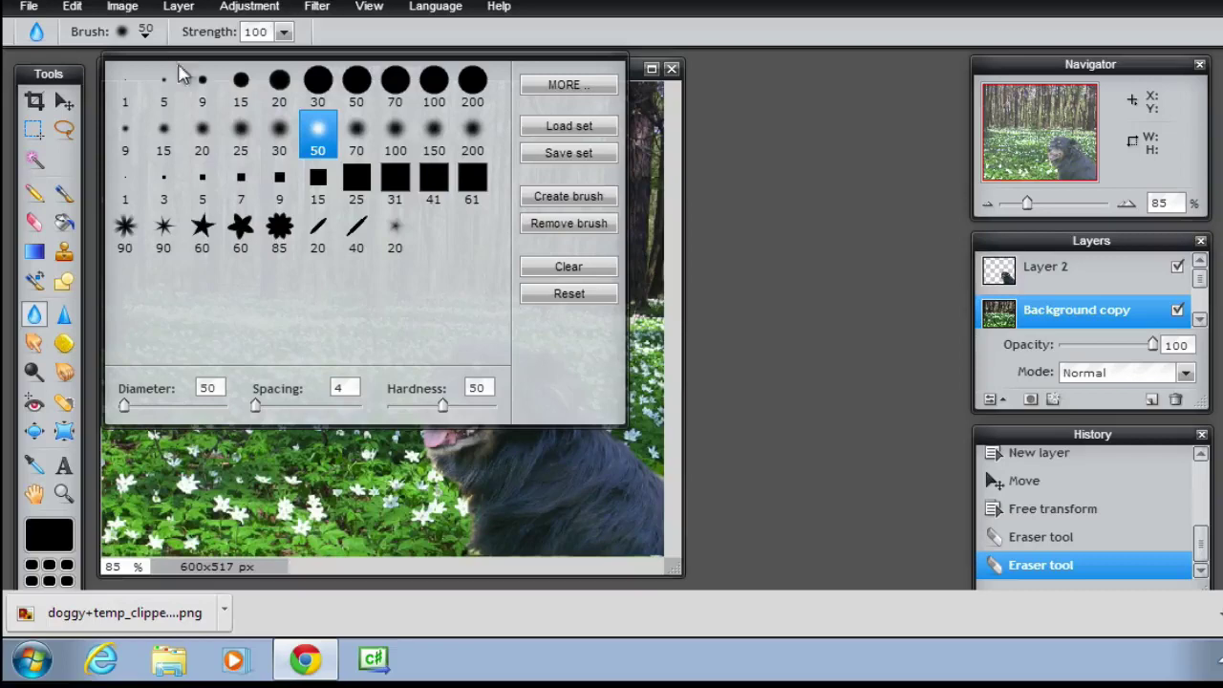
left_click(475, 139)
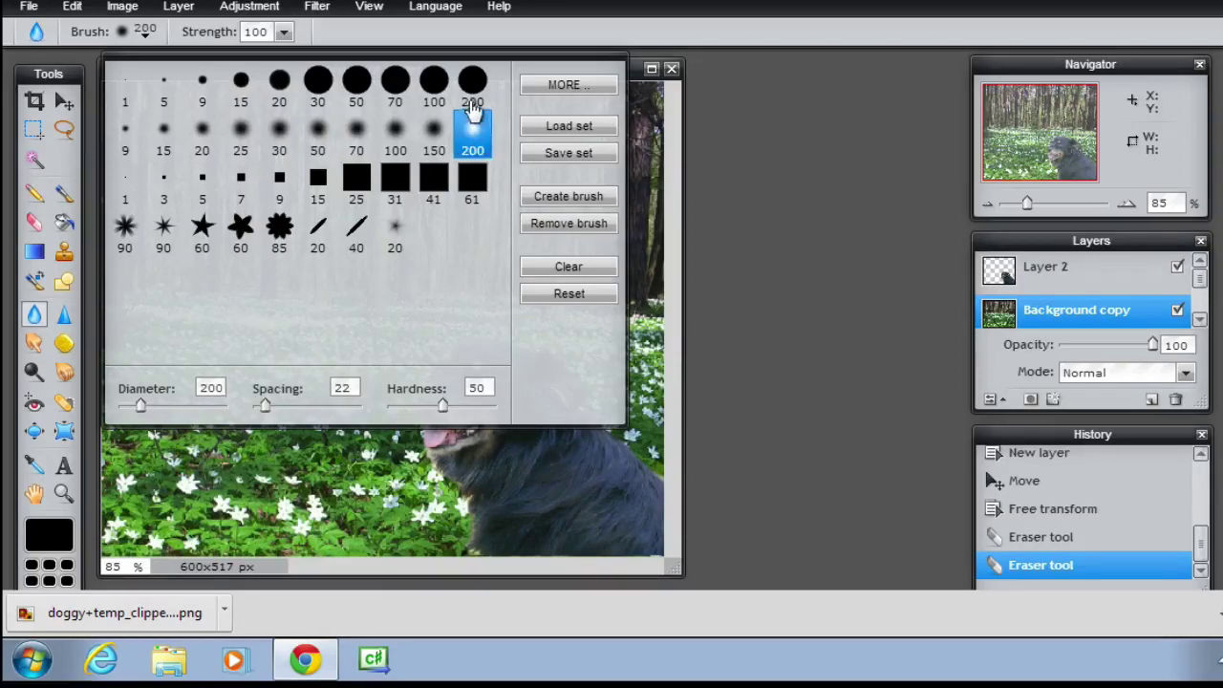
left_click(669, 92)
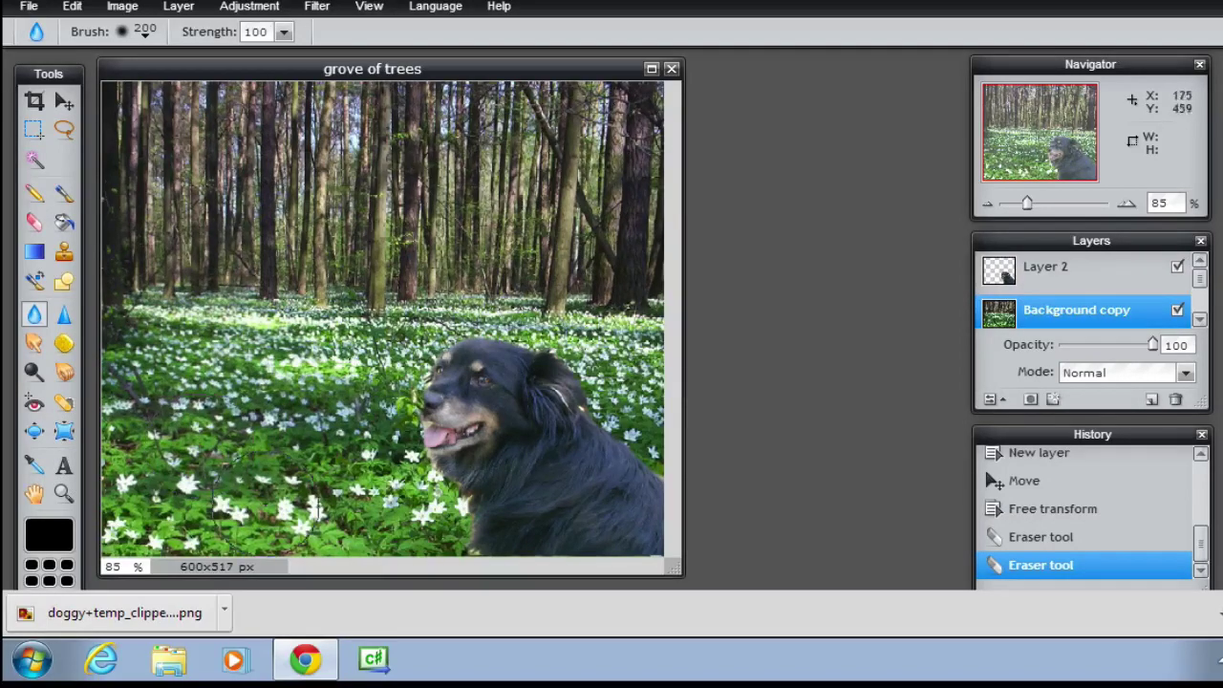
mouse_move(196, 477)
left_mouse_down()
mouse_move(256, 501)
mouse_move(238, 525)
mouse_move(151, 523)
mouse_move(183, 299)
left_mouse_up()
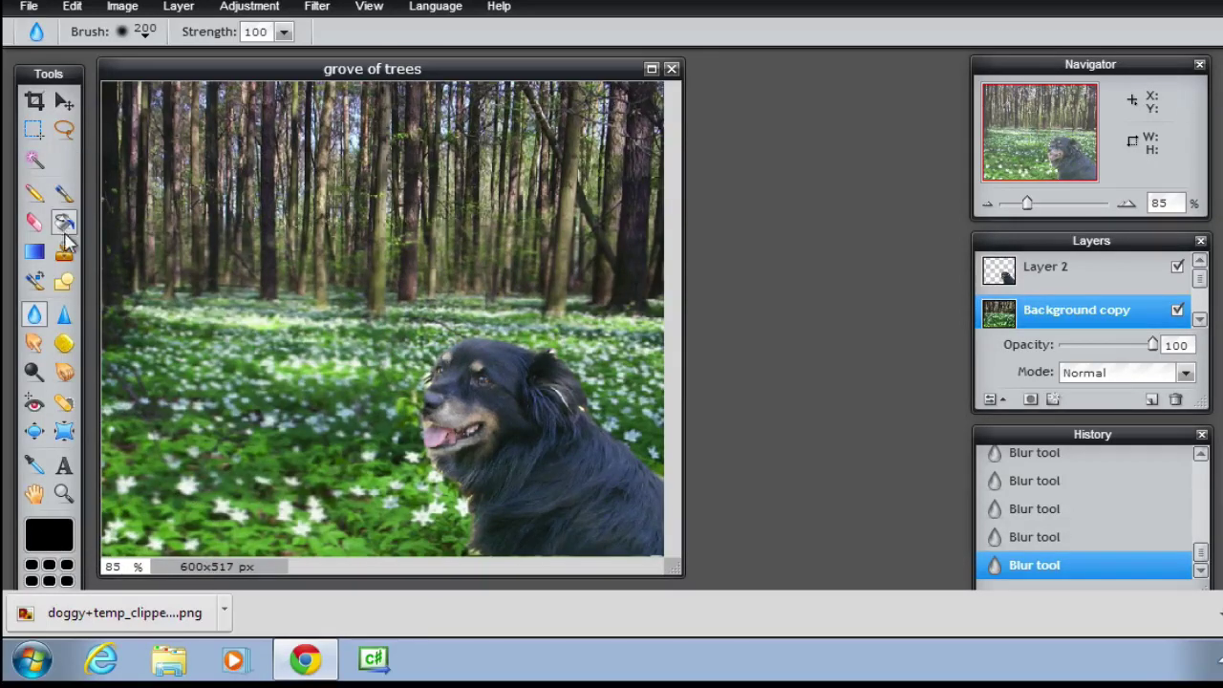
Step: Try smudging the flowers left of the dog with a size 50 brush at strength 50, and revert to the last blur
left_click(35, 344)
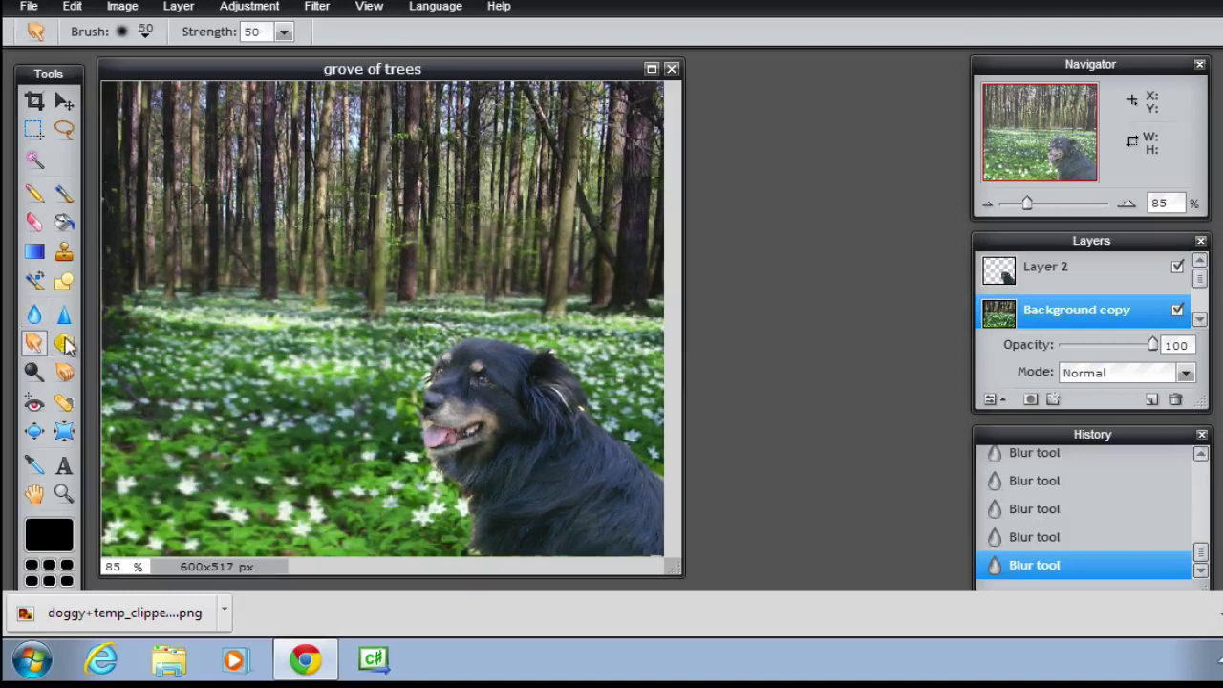
left_click(285, 33)
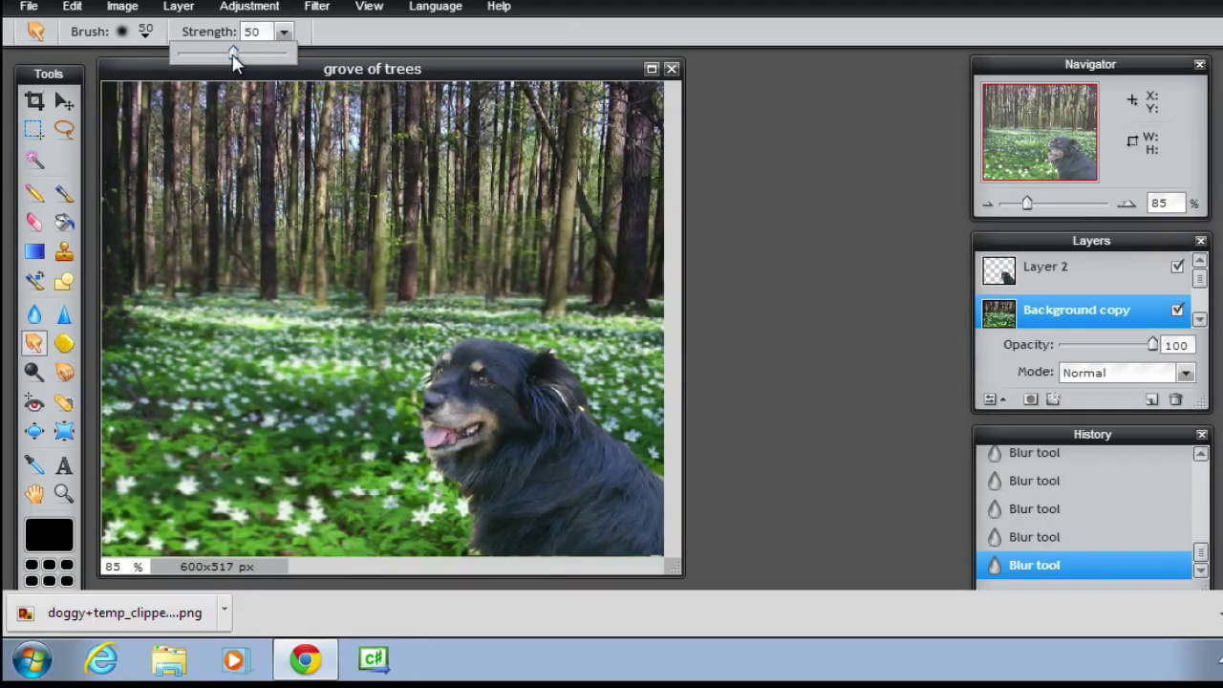
left_click(185, 340)
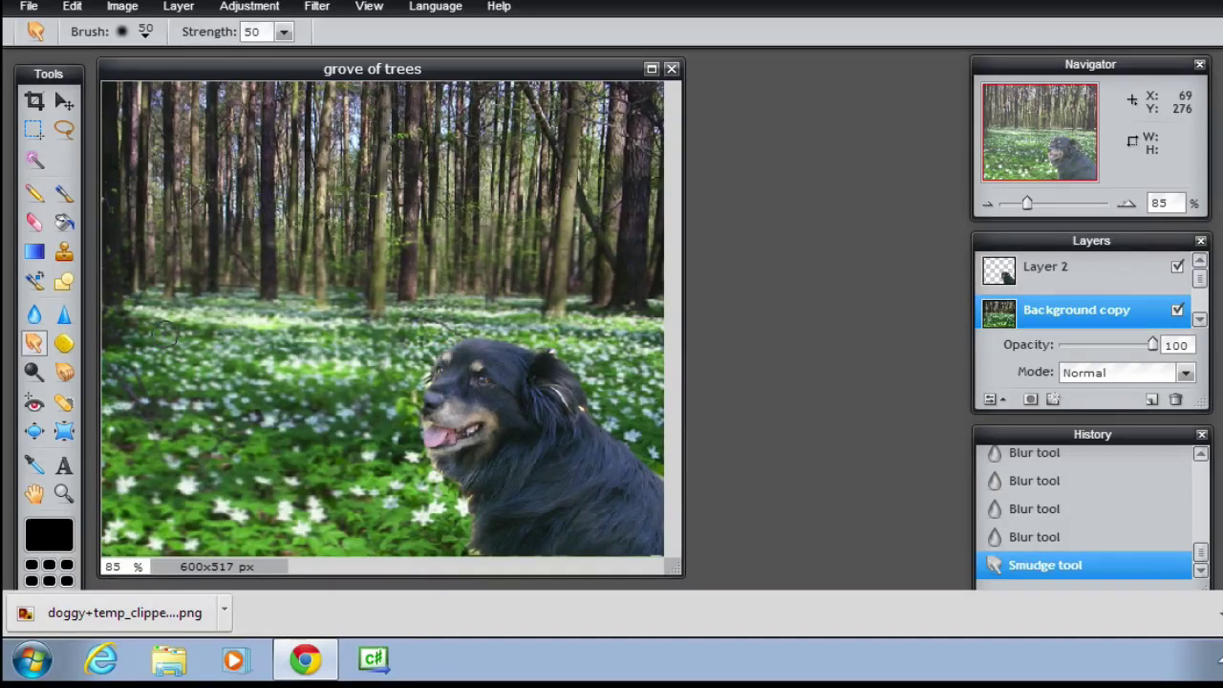
left_click_drag(183, 340, 362, 370)
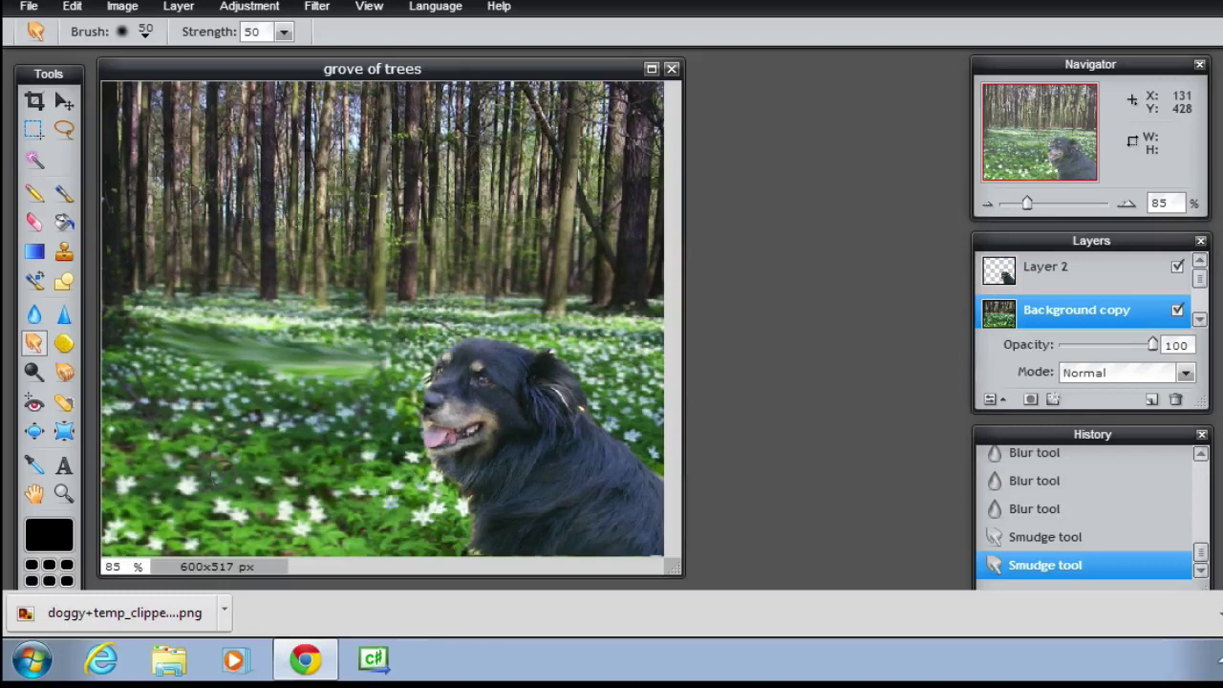
left_click(1023, 510)
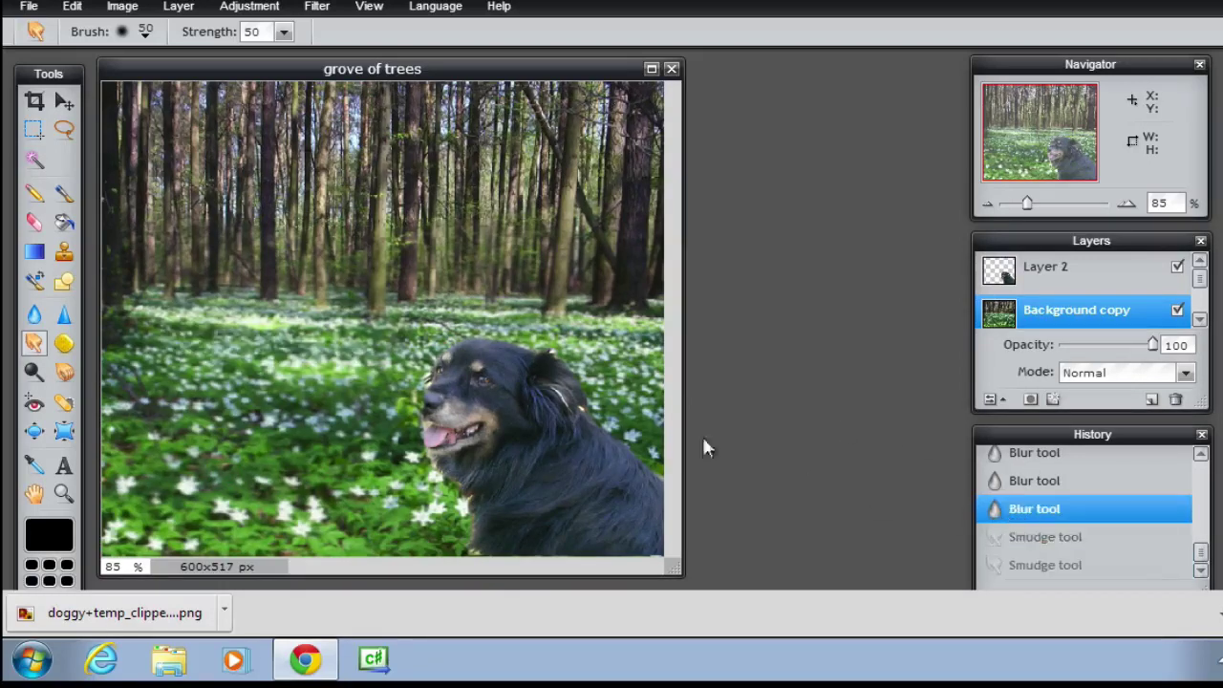
Step: Try smudging the flowers and leaves left of the dog at strength 13, and revert all those strokes to the last blur
left_click(284, 33)
left_click_drag(236, 58, 194, 58)
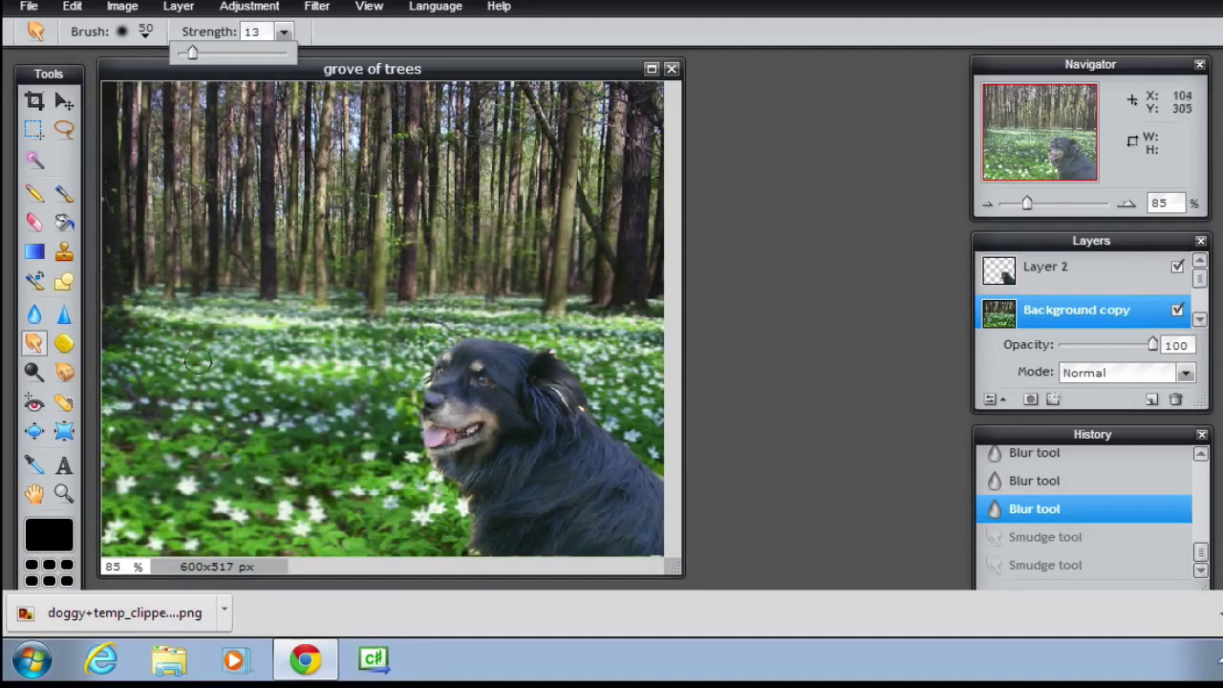
mouse_move(177, 342)
left_mouse_down()
mouse_move(277, 391)
mouse_move(157, 440)
mouse_move(331, 475)
left_mouse_up()
left_click_drag(300, 430, 304, 432)
left_click_drag(177, 477, 287, 535)
left_click_drag(158, 516, 197, 480)
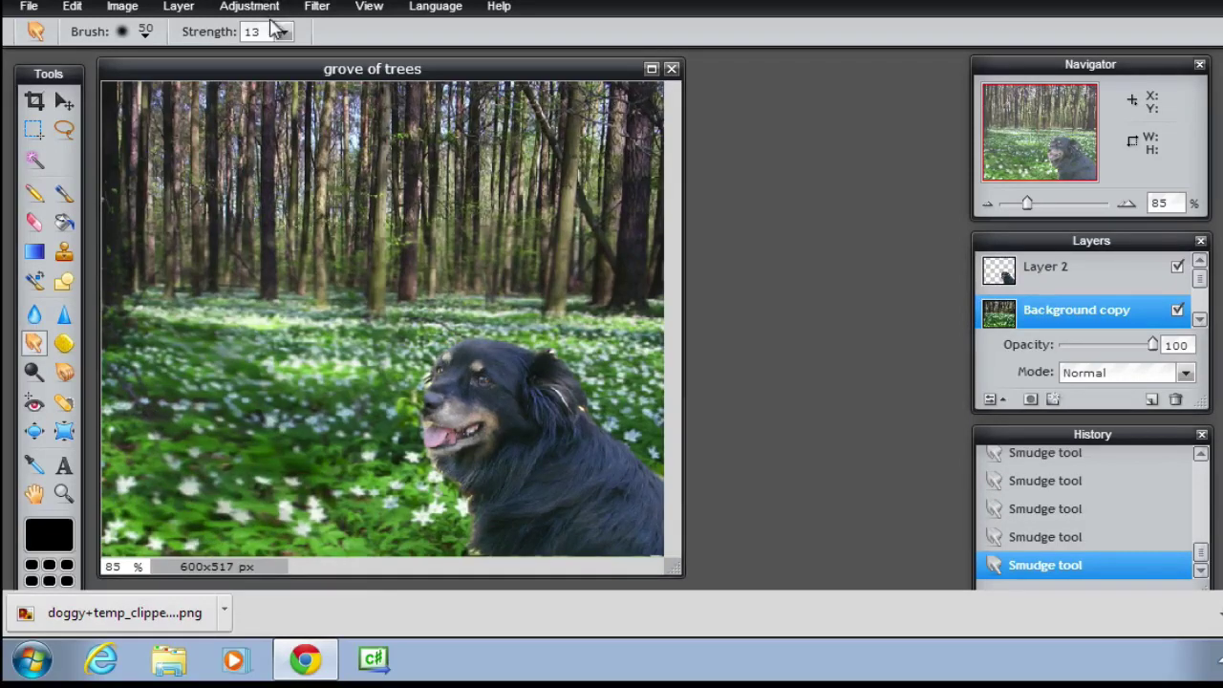
left_click(1018, 456)
left_click_drag(1197, 554, 1196, 525)
left_click(1003, 499)
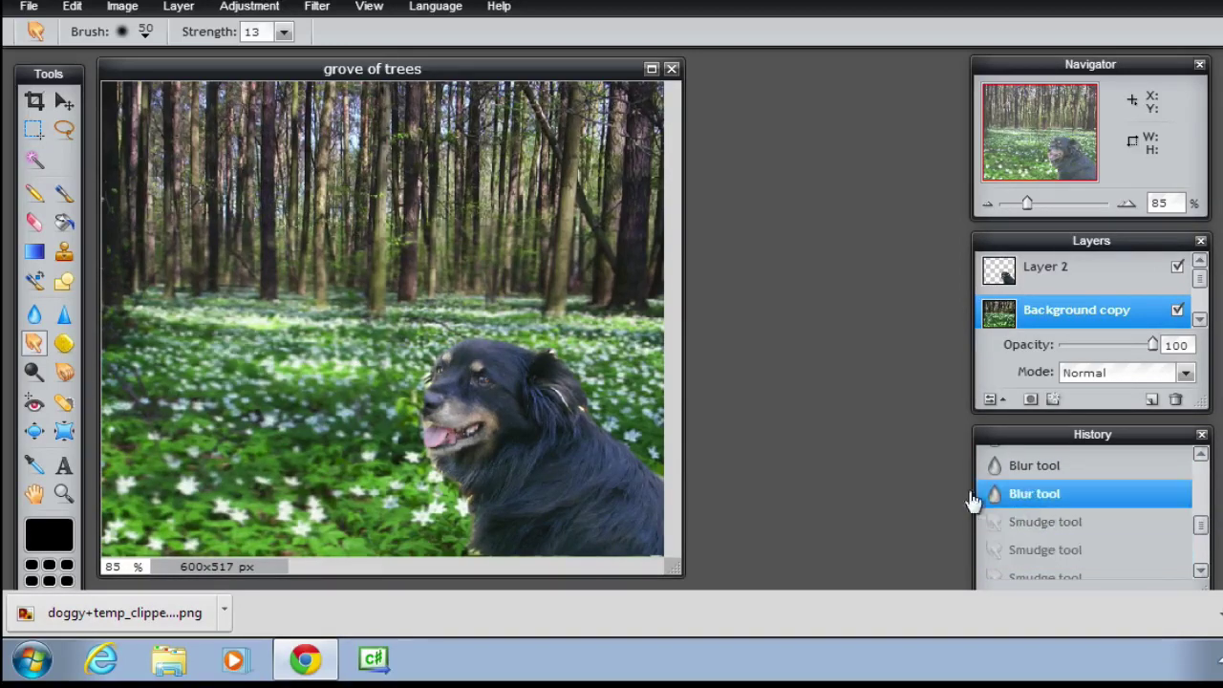
Step: Set the smudge strength to 9 and lightly smudge the flowers and leaves across the ground around the dog
left_click(283, 33)
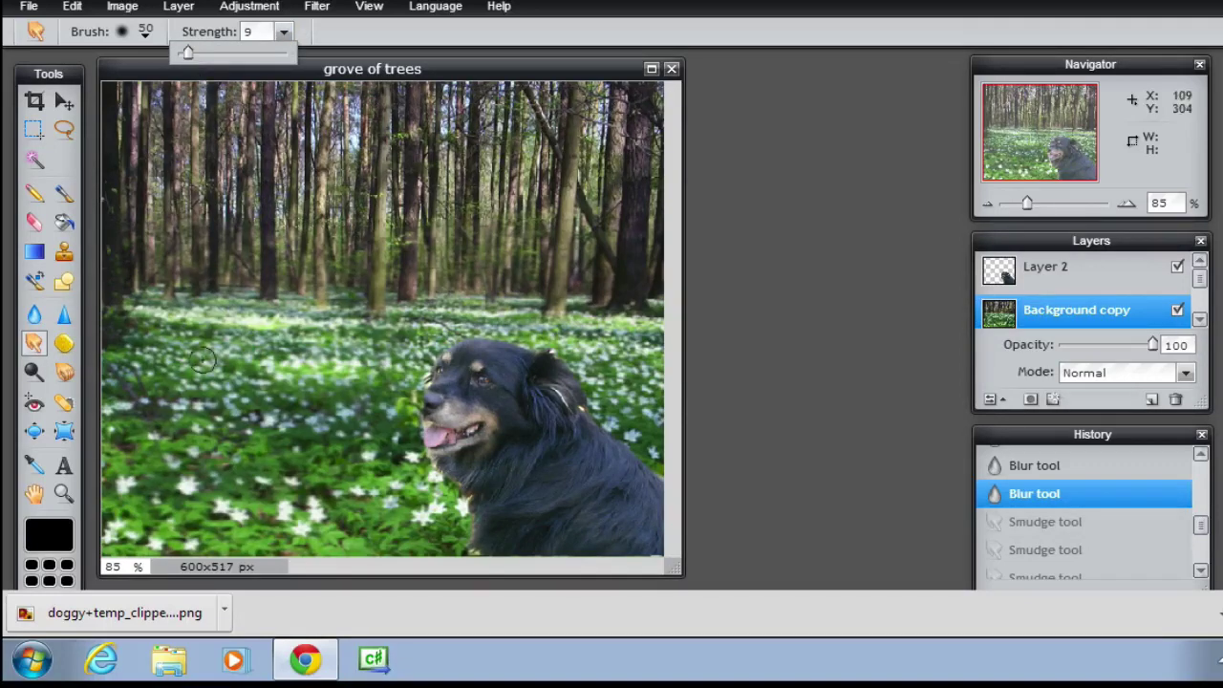
left_click_drag(191, 342, 316, 355)
left_click_drag(218, 368, 311, 396)
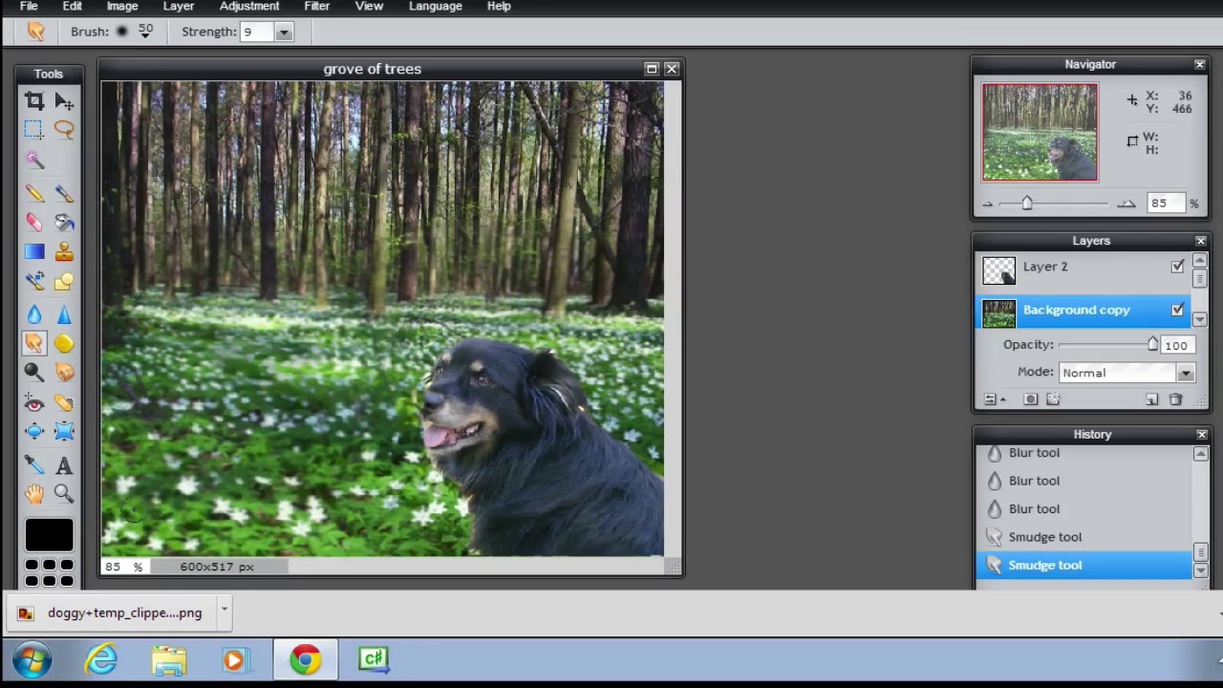
mouse_move(131, 513)
left_mouse_down()
mouse_move(196, 540)
mouse_move(107, 537)
mouse_move(127, 532)
left_mouse_up()
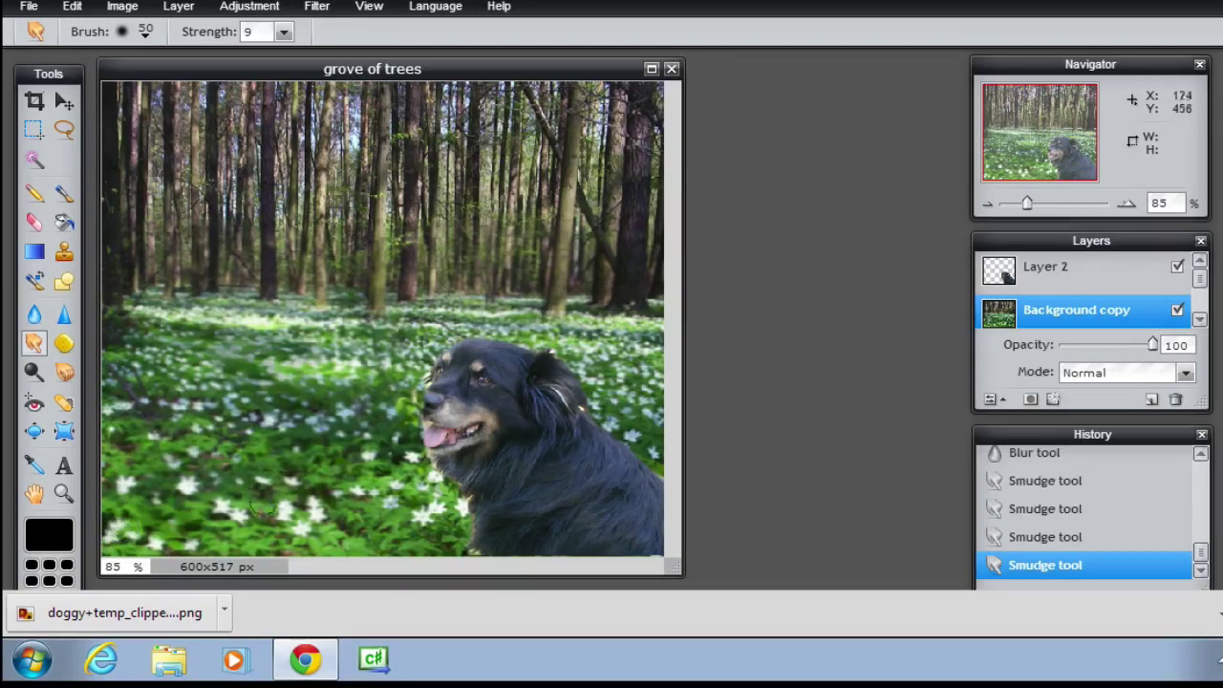
left_click_drag(255, 508, 358, 537)
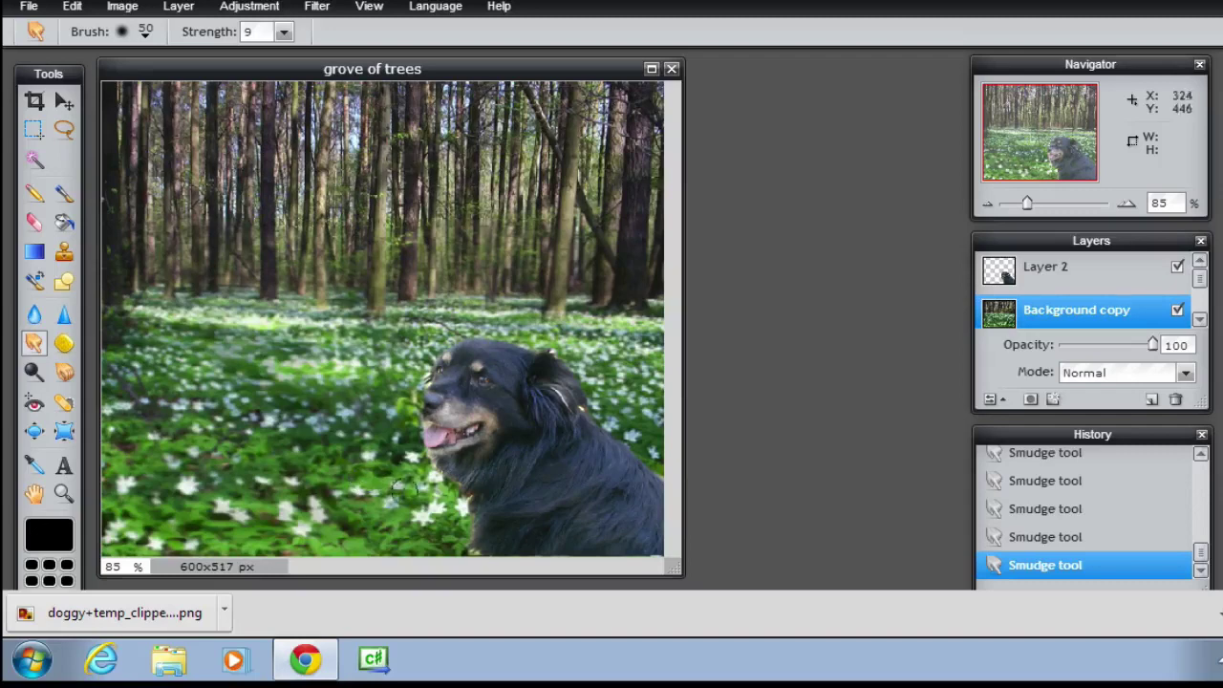
mouse_move(228, 309)
left_mouse_down()
mouse_move(310, 332)
mouse_move(283, 306)
mouse_move(424, 324)
mouse_move(471, 311)
mouse_move(585, 320)
mouse_move(590, 352)
mouse_move(621, 375)
mouse_move(606, 386)
mouse_move(659, 432)
left_mouse_up()
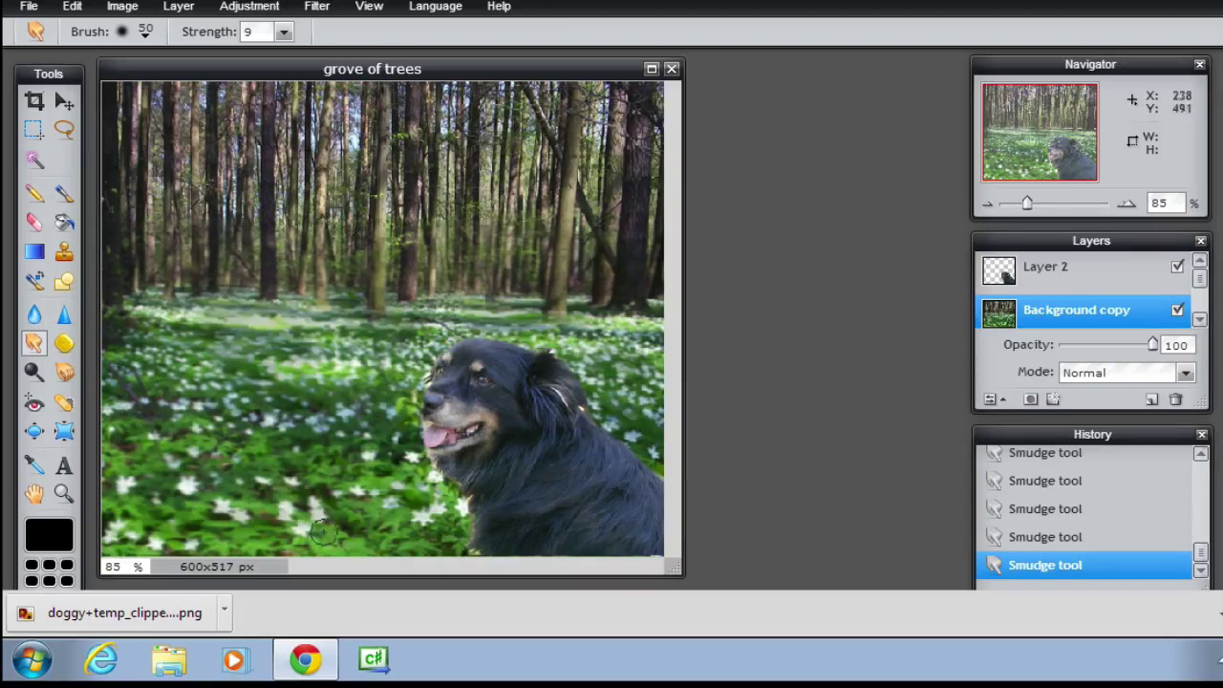
mouse_move(477, 529)
left_mouse_down()
mouse_move(438, 491)
mouse_move(451, 522)
mouse_move(373, 493)
mouse_move(409, 470)
mouse_move(449, 497)
left_mouse_up()
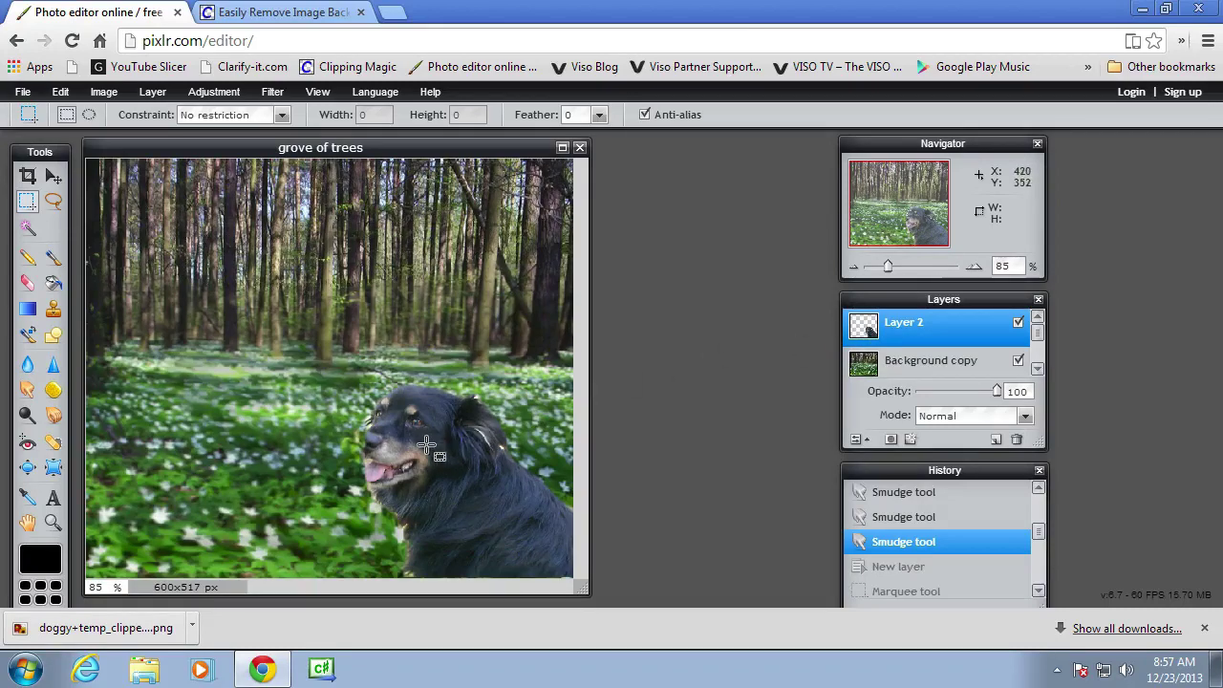
Step: Enlarge the dog on Layer 2 with Free transform, shift it up and left within the grove, and apply the change
left_click(60, 92)
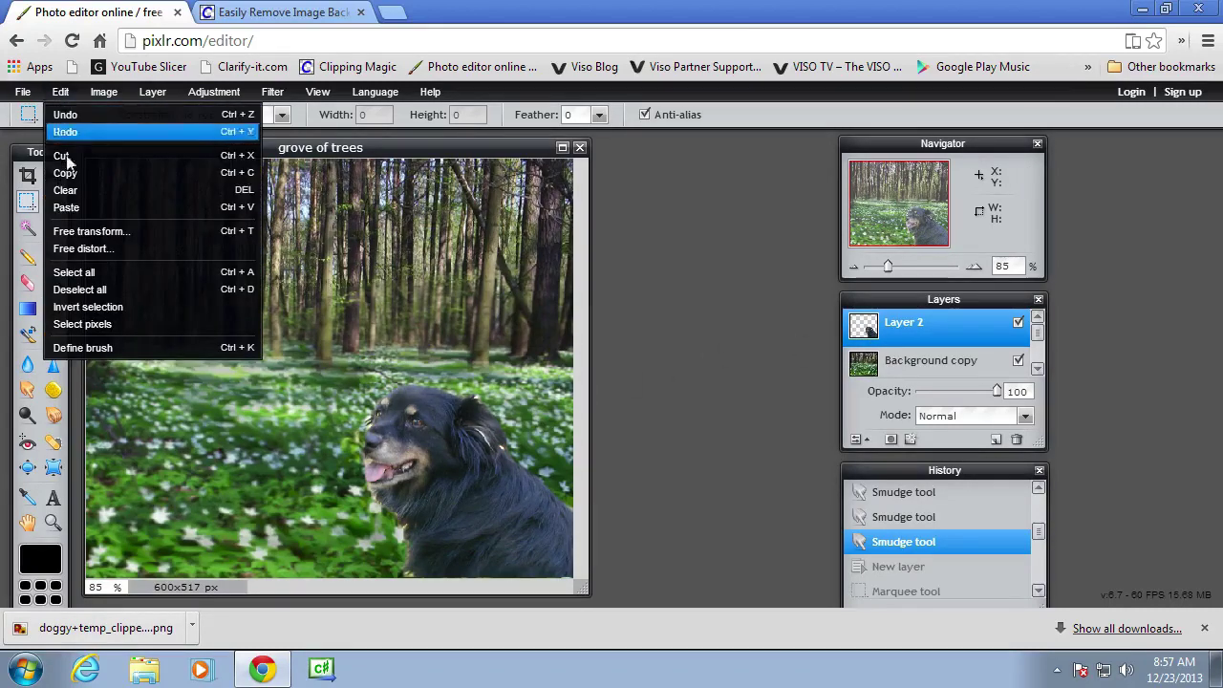
left_click(84, 232)
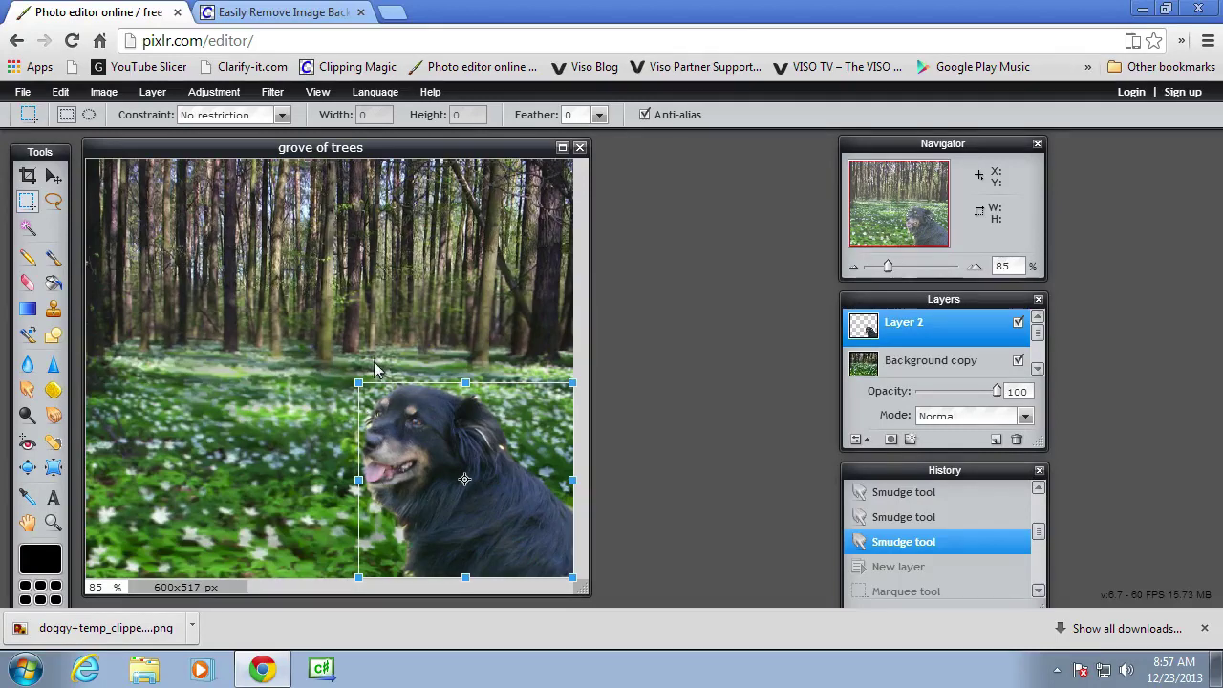
left_click_drag(358, 383, 322, 350)
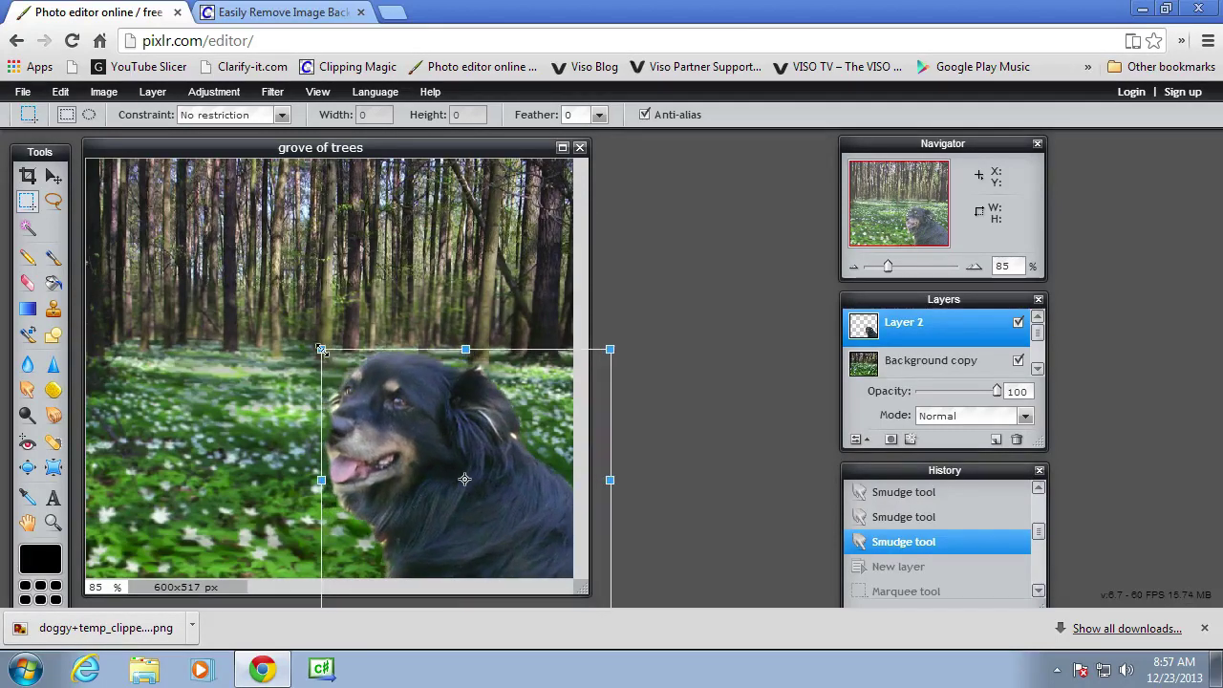
left_click_drag(441, 566, 419, 536)
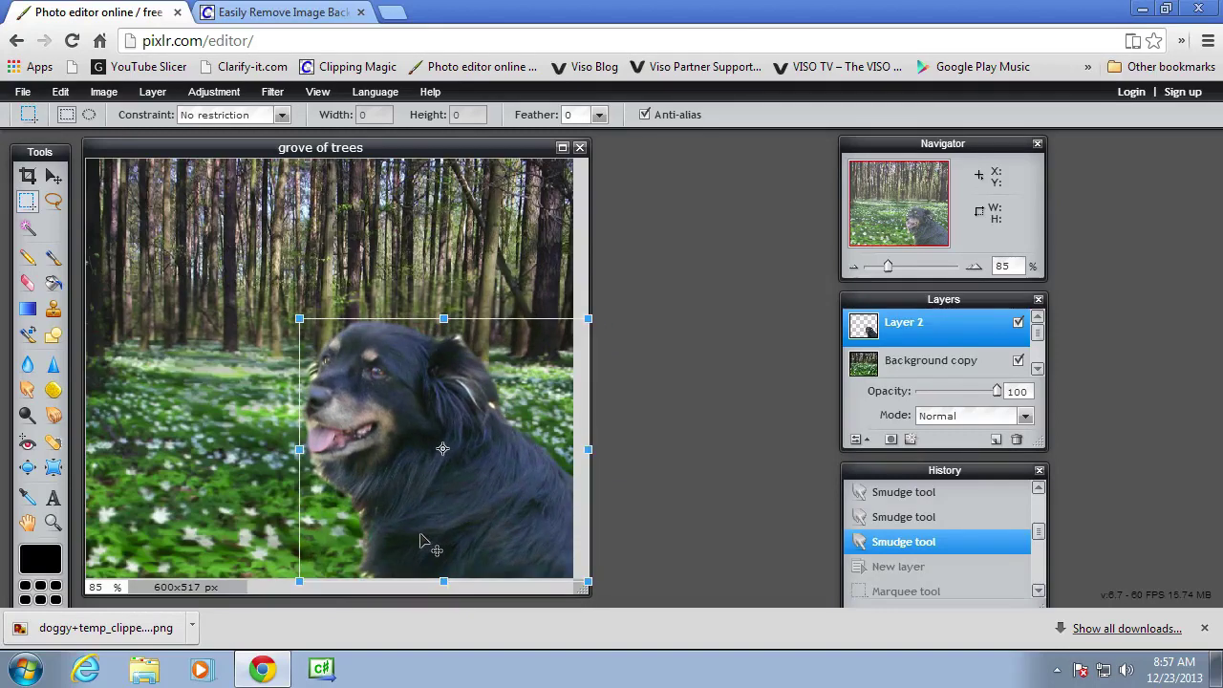
left_click(590, 264)
left_click(570, 380)
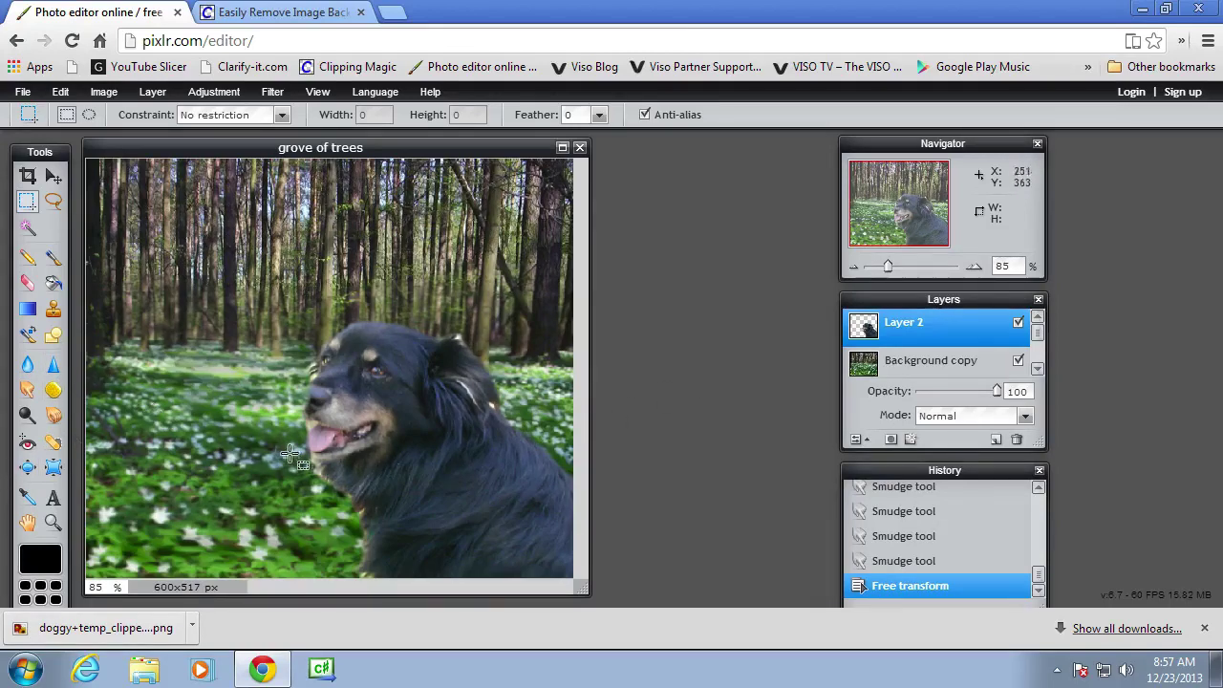
Step: Erase the leftover fringe around the dog's ear on Layer 2 with the size 25 eraser at opacity 100
left_click(26, 283)
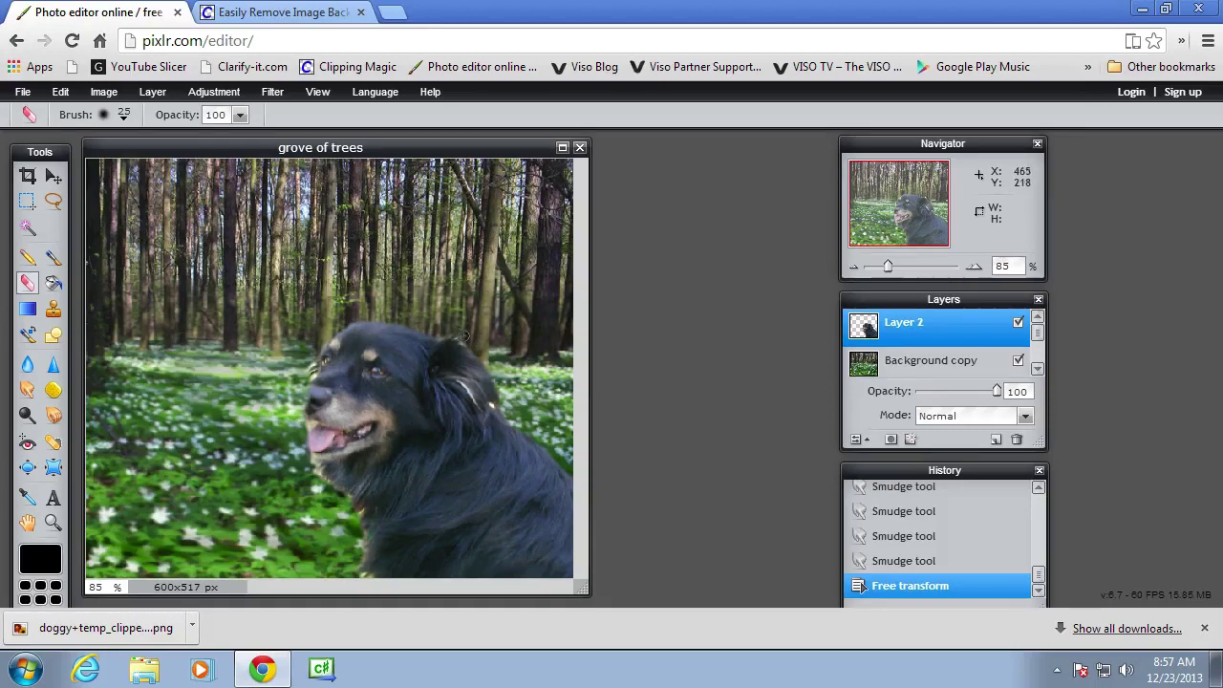
left_click_drag(483, 351, 483, 378)
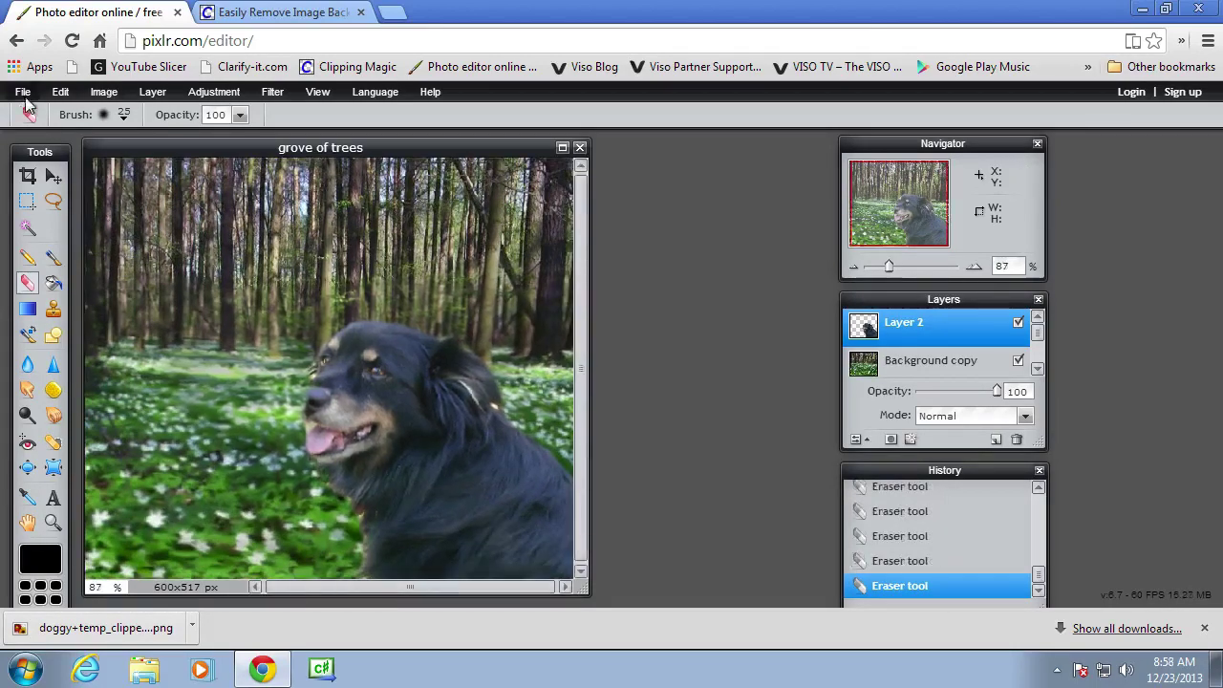
Step: Save the composite to the Downloads folder as a JPEG named "dog in a grove of trees" at quality 100
left_click(22, 92)
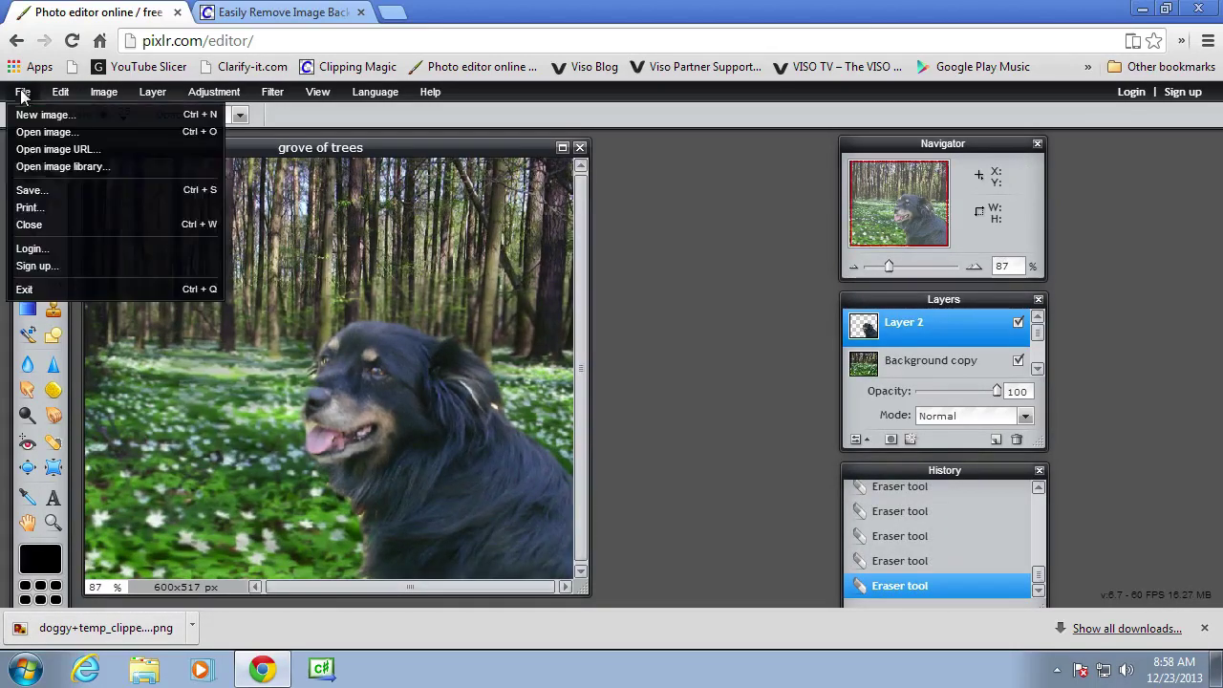
left_click(32, 190)
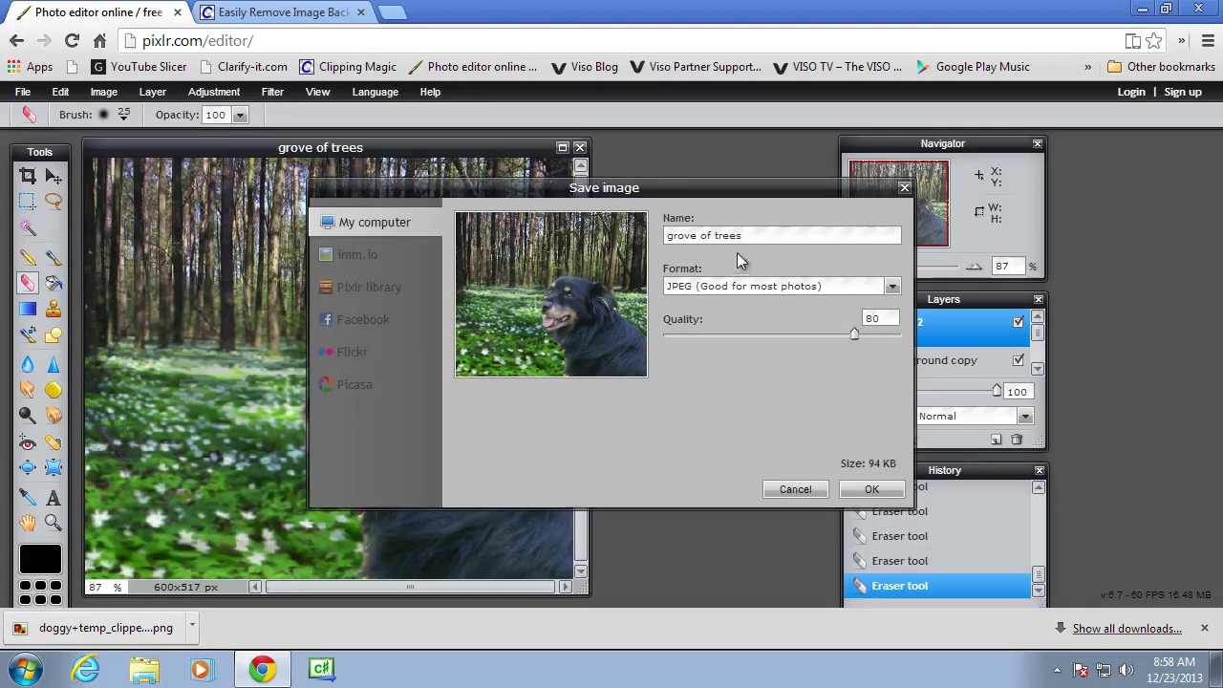
left_click(668, 236)
type("dog in a")
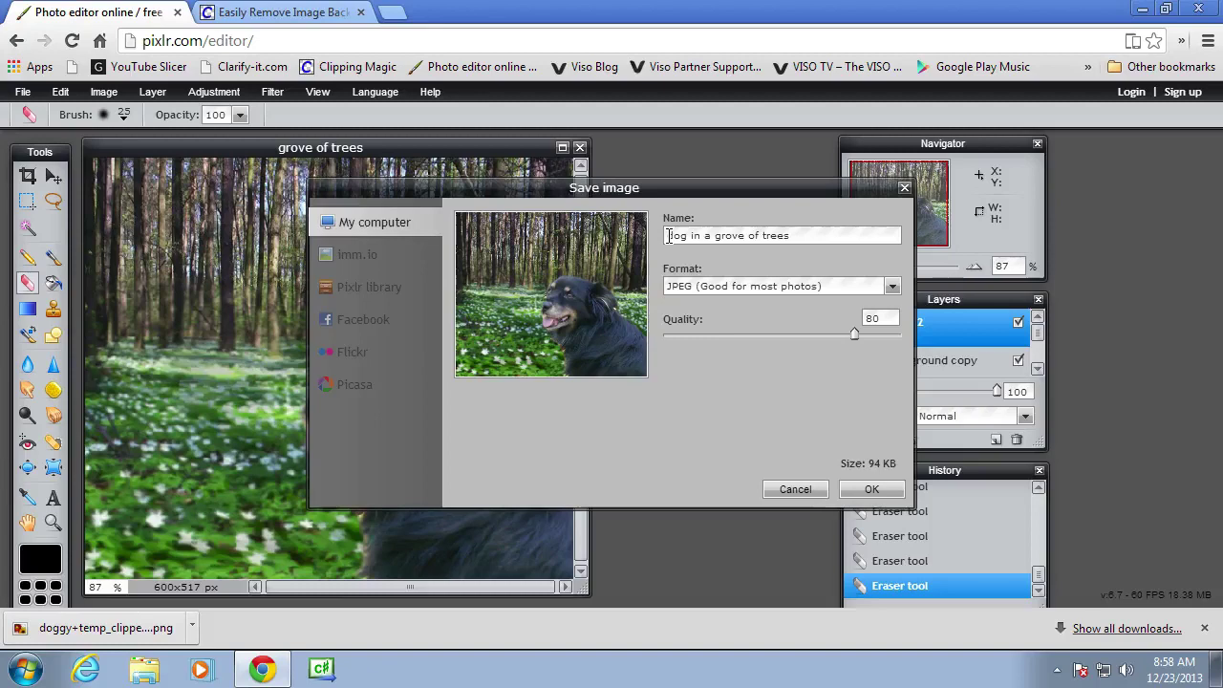
left_click_drag(858, 334, 901, 333)
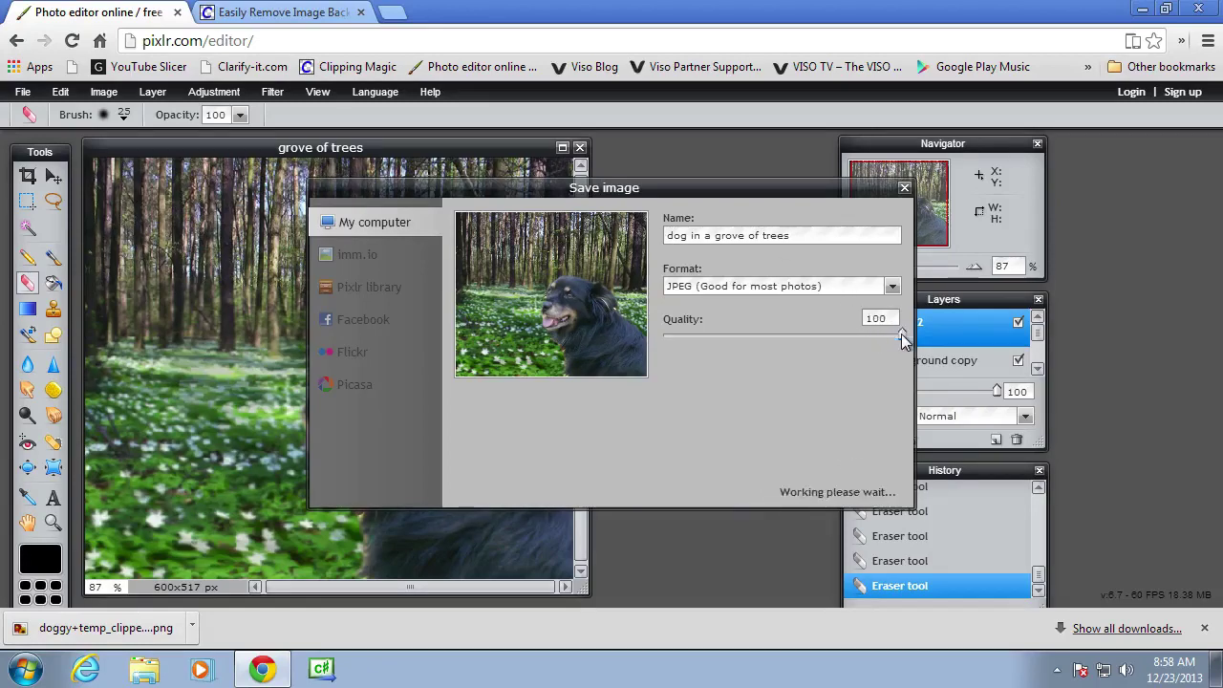
left_click(870, 490)
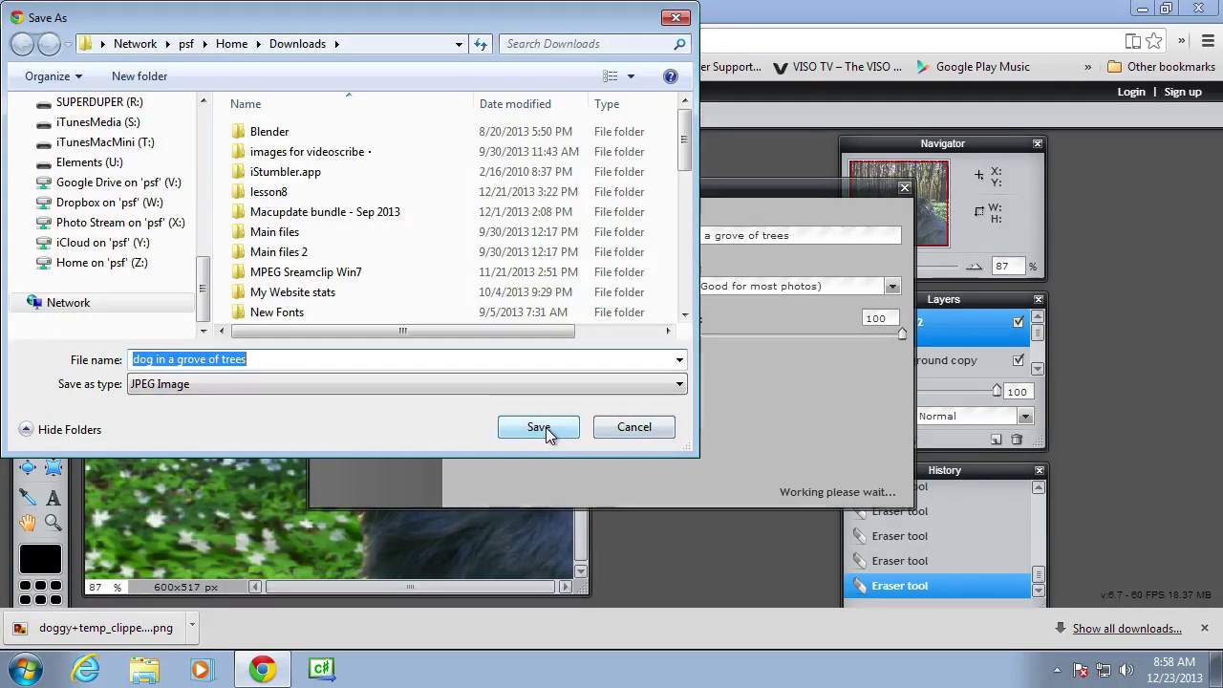
left_click(539, 428)
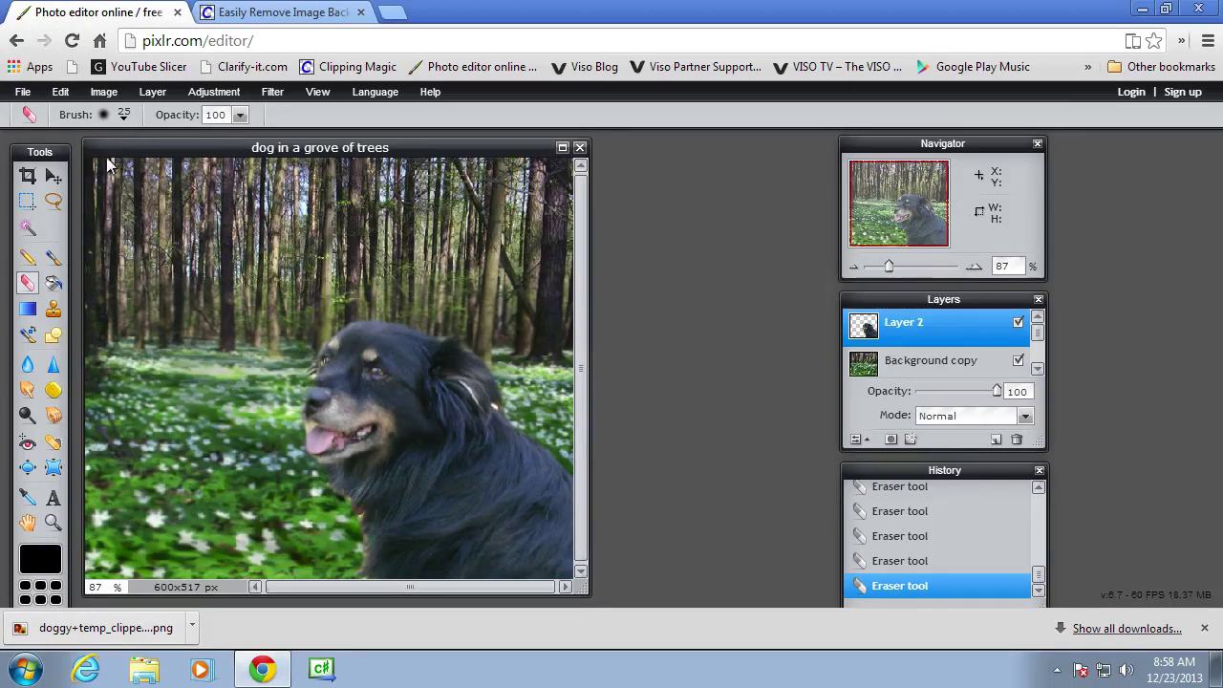
left_click(270, 94)
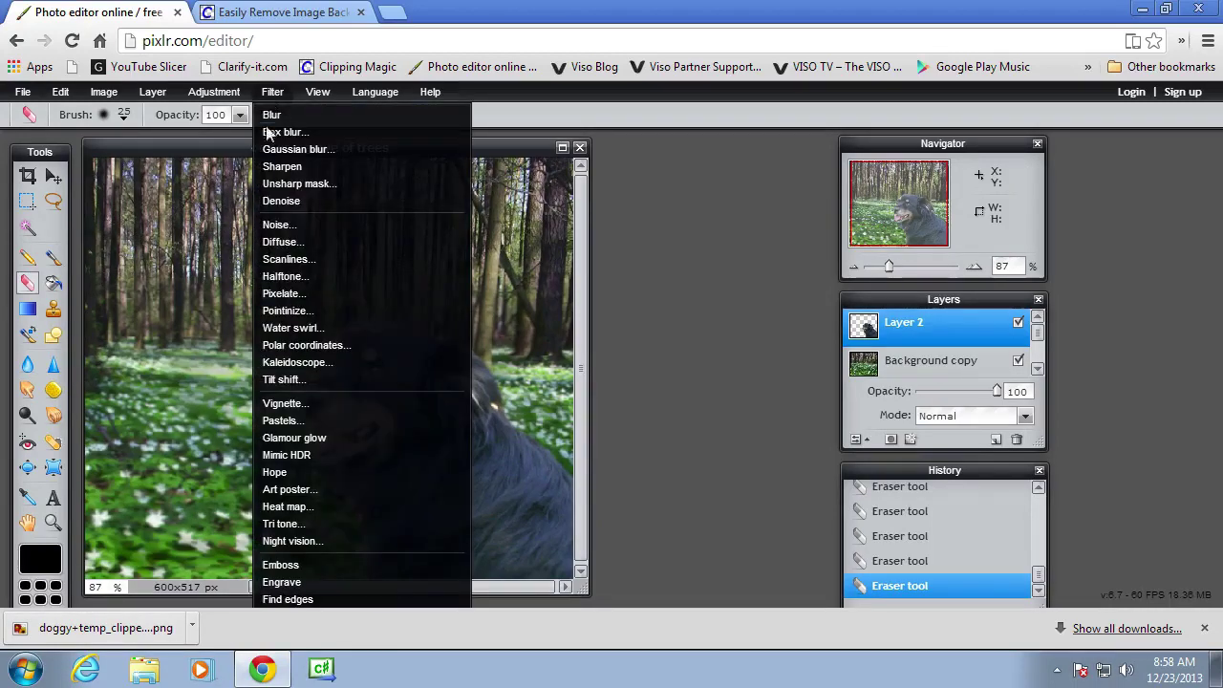